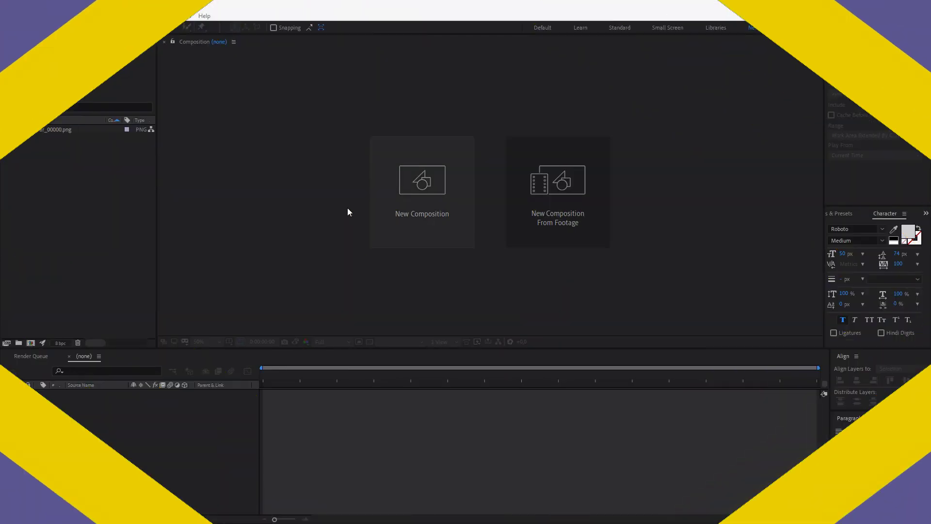
- Create a new 1920×1080, 29.97 fps, 10-second composition named 'transition'
right_click(43, 205)
click(56, 211)
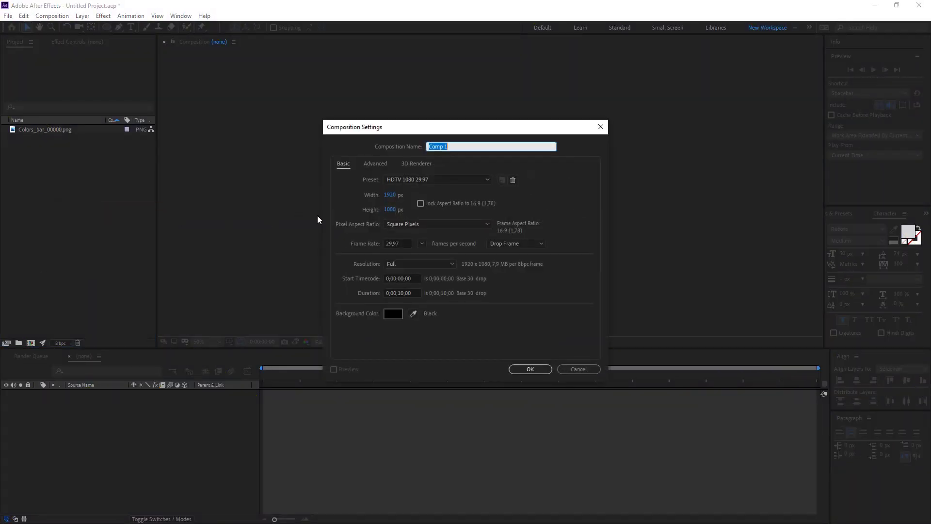
text(transition)
key(Return)
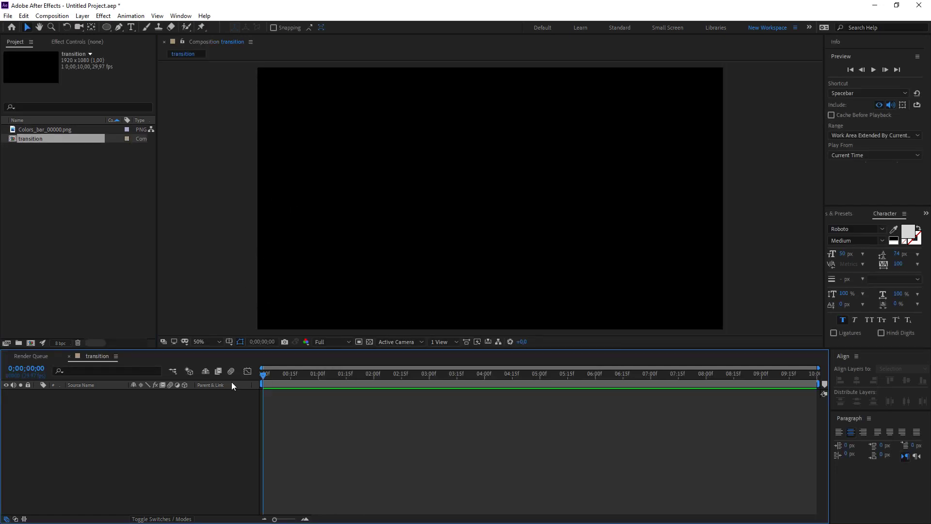
click(107, 27)
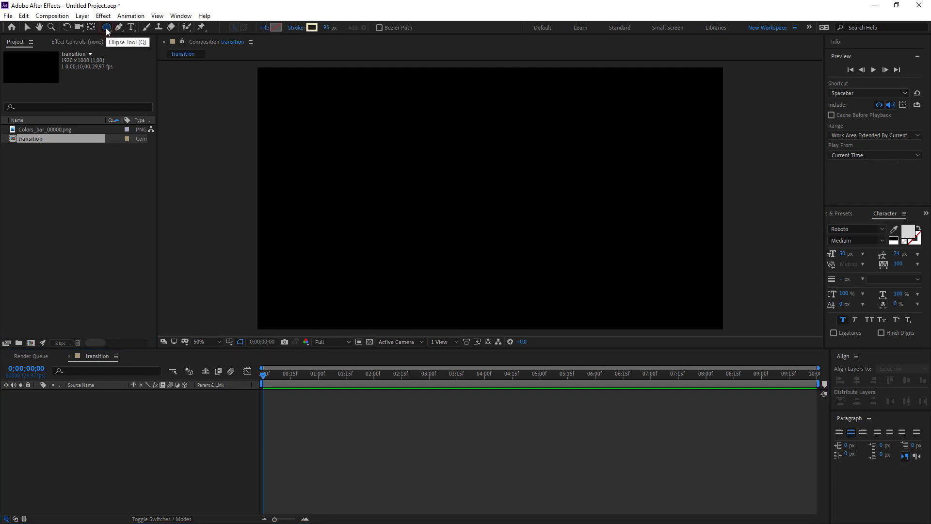
- Draw a cream ellipse ring and move its anchor point to the ring's centre
key(q)
key(q)
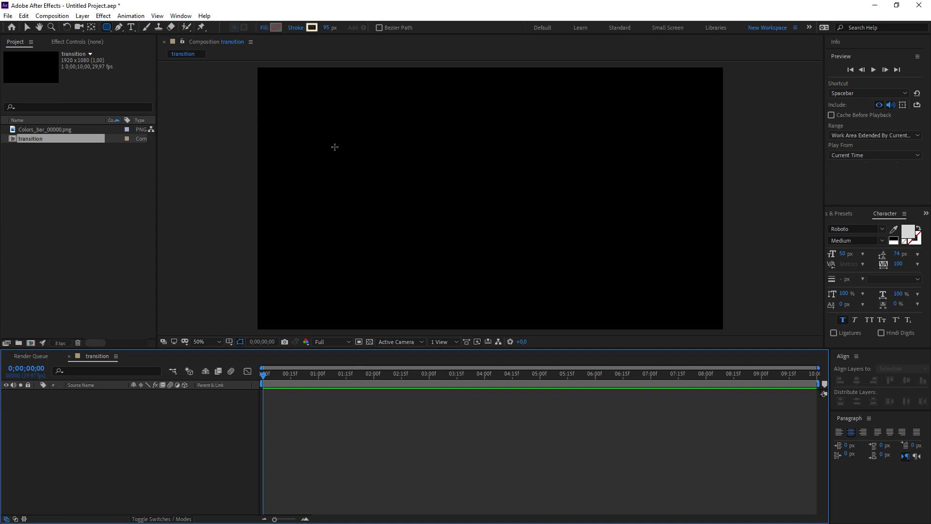
drag(474, 203, 514, 243)
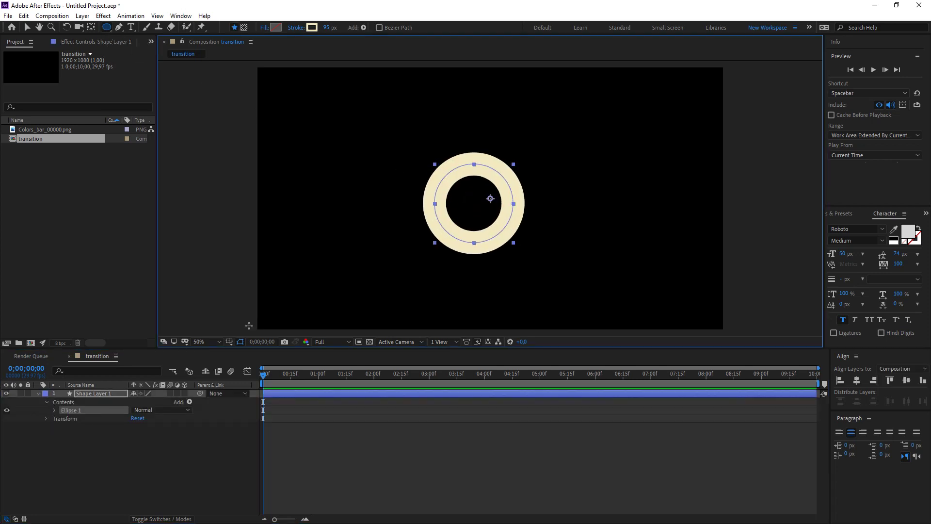
key(y)
drag(490, 199, 474, 204)
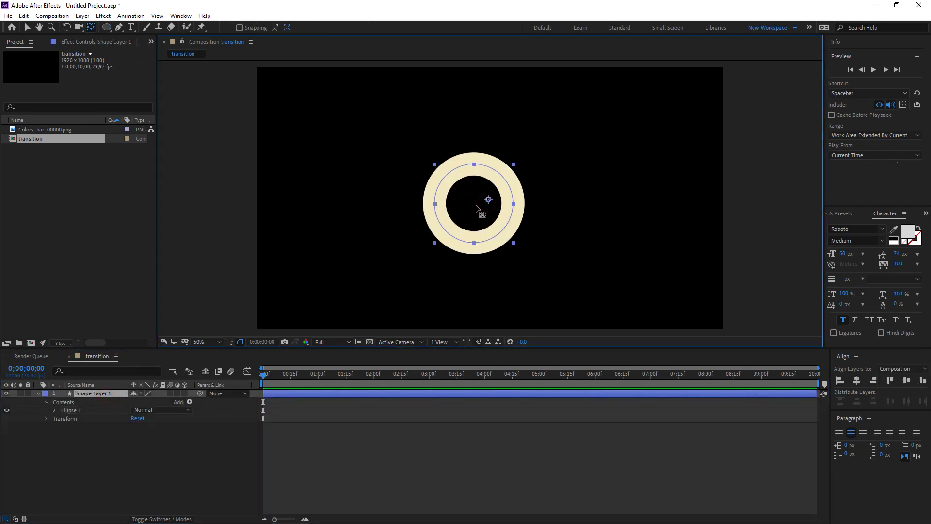
- Align the ring horizontally and vertically to the centre of the composition
click(857, 381)
click(906, 380)
click(184, 444)
key(v)
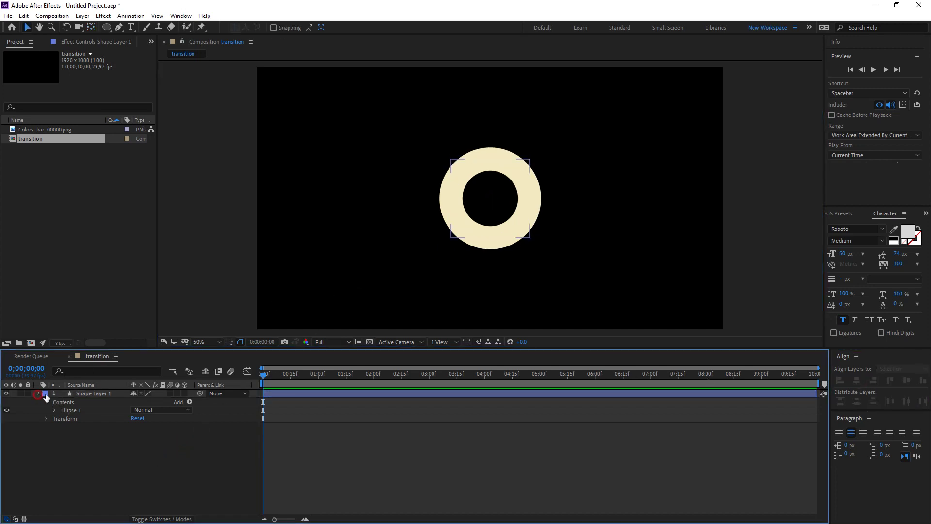
click(52, 394)
click(189, 401)
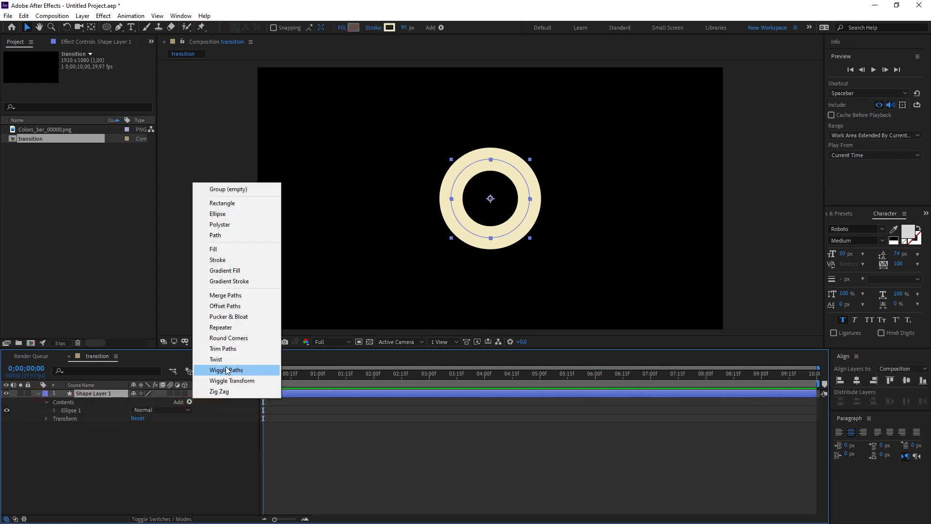
- Add Trim Paths and keyframe End from 0% to 100% over the first 20 frames
click(232, 350)
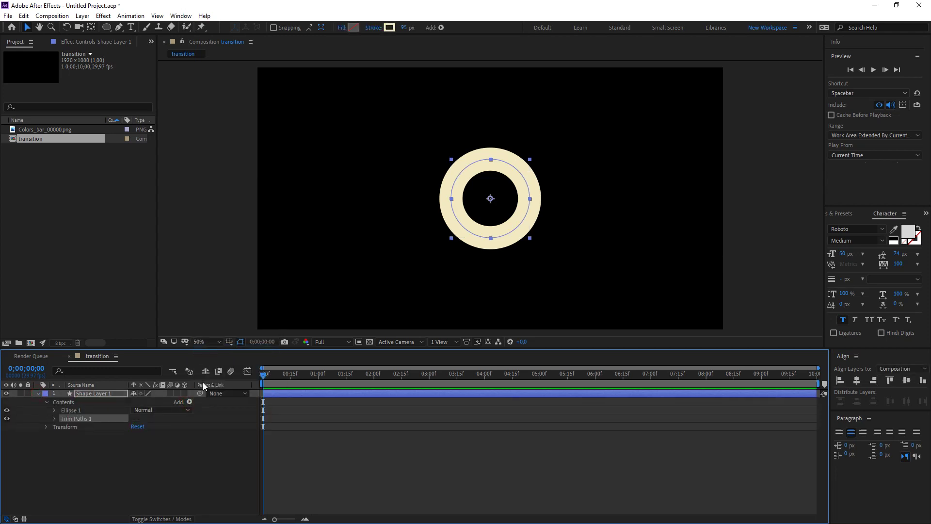
click(55, 418)
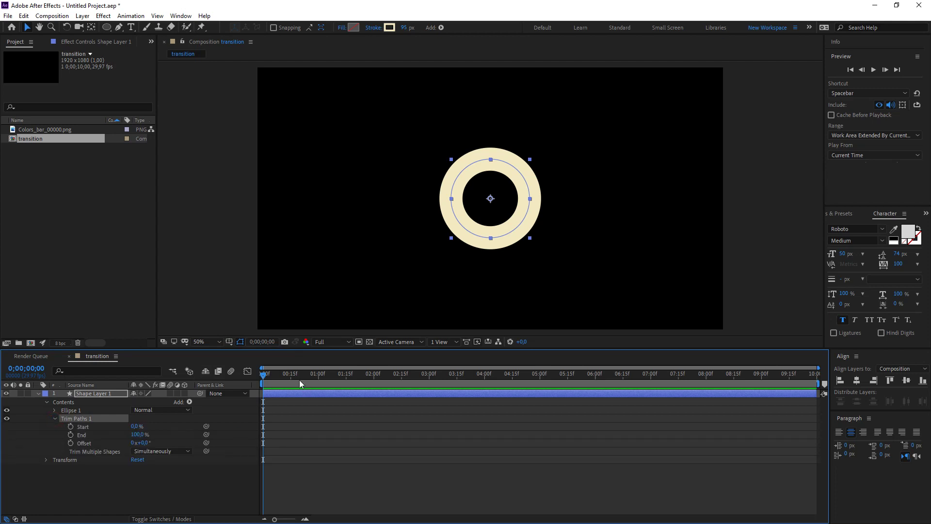
drag(266, 376, 298, 382)
key(Home)
click(71, 435)
drag(266, 376, 301, 384)
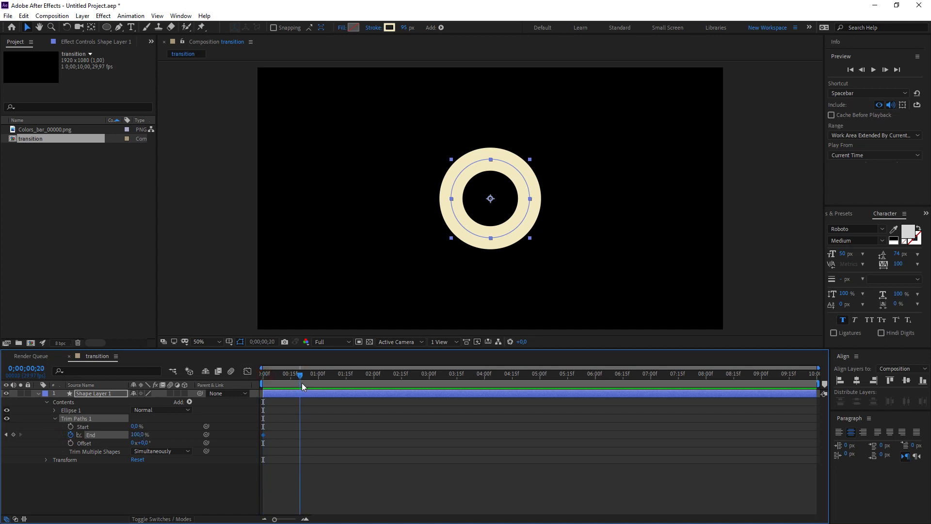
drag(138, 434, 91, 444)
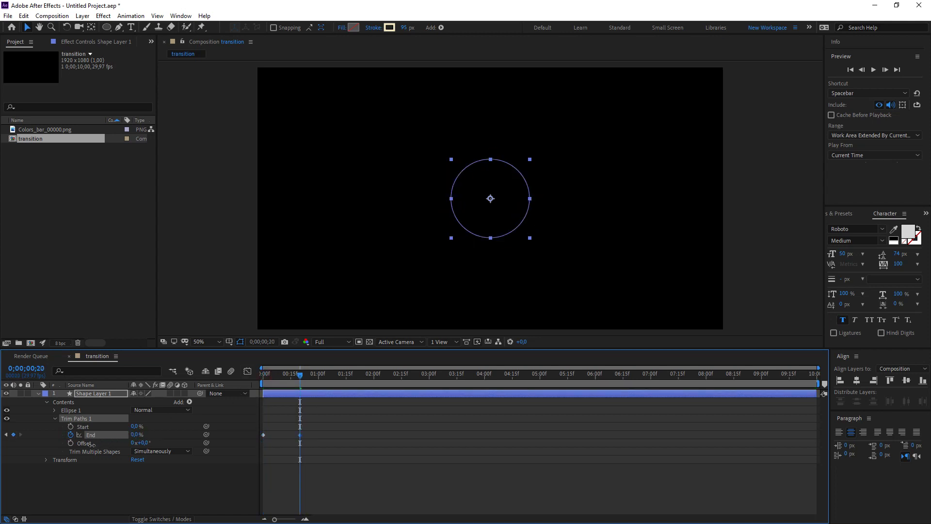
key(Home)
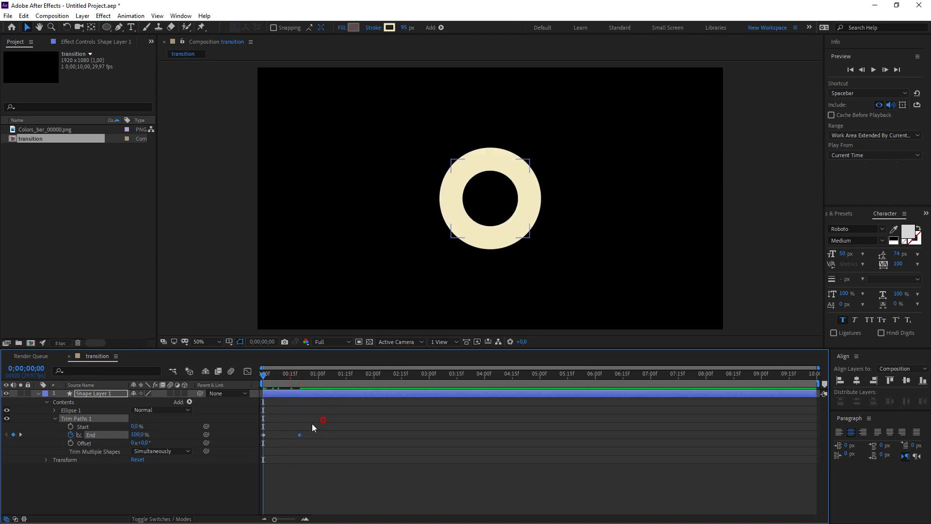
drag(325, 419, 271, 451)
right_click(300, 436)
mouse_move(402, 430)
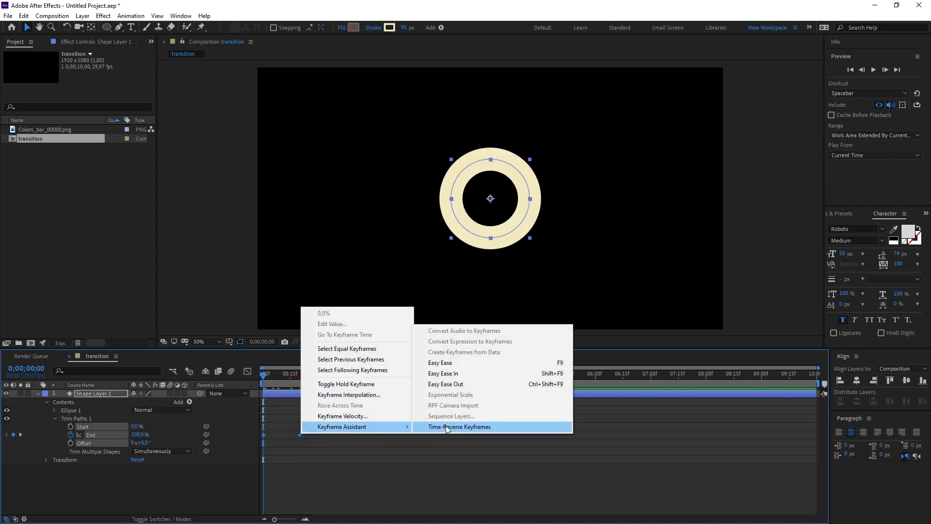
click(485, 427)
- Preview the draw-on and apply Easy Ease to the End keyframes
key(space)
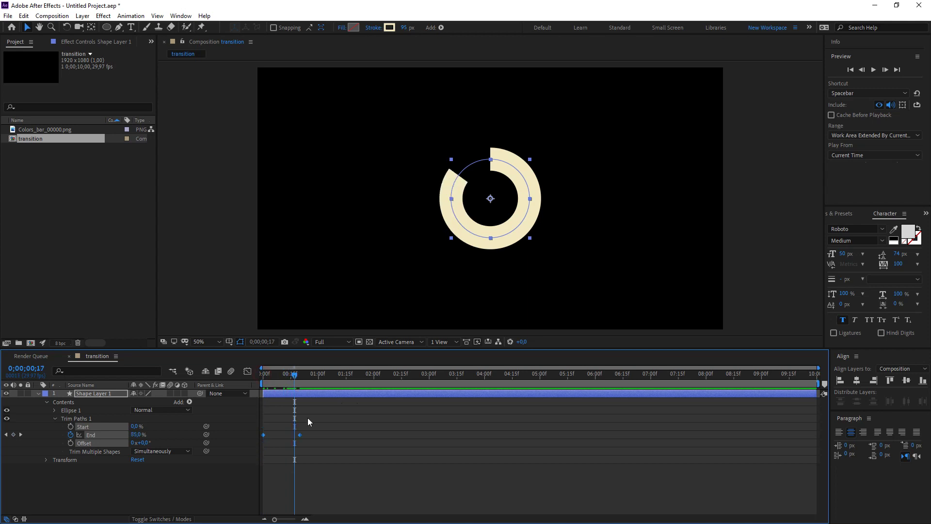
click(343, 424)
drag(344, 420, 262, 444)
key(F9)
- Keyframe Trim Paths Start from 0% at 1;10 to 100% at 2;00
drag(295, 381, 336, 387)
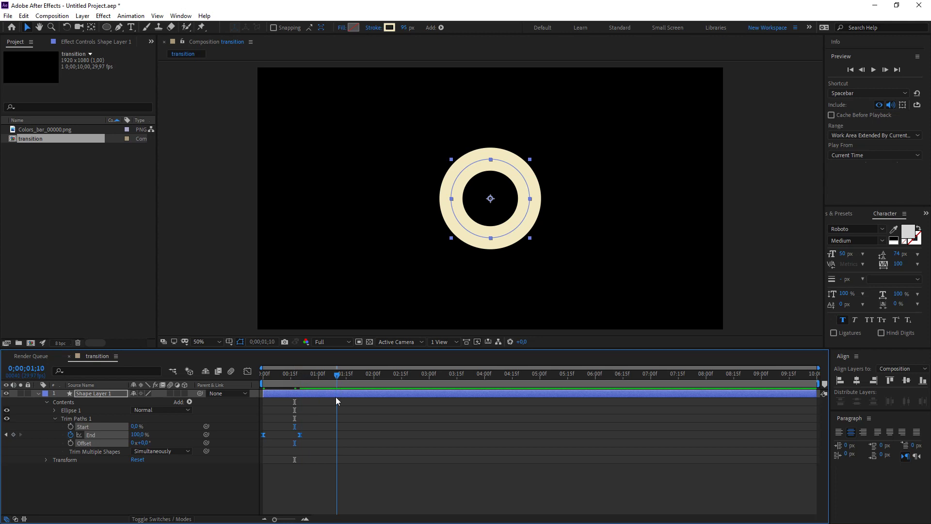
click(221, 429)
click(71, 427)
drag(365, 377, 375, 383)
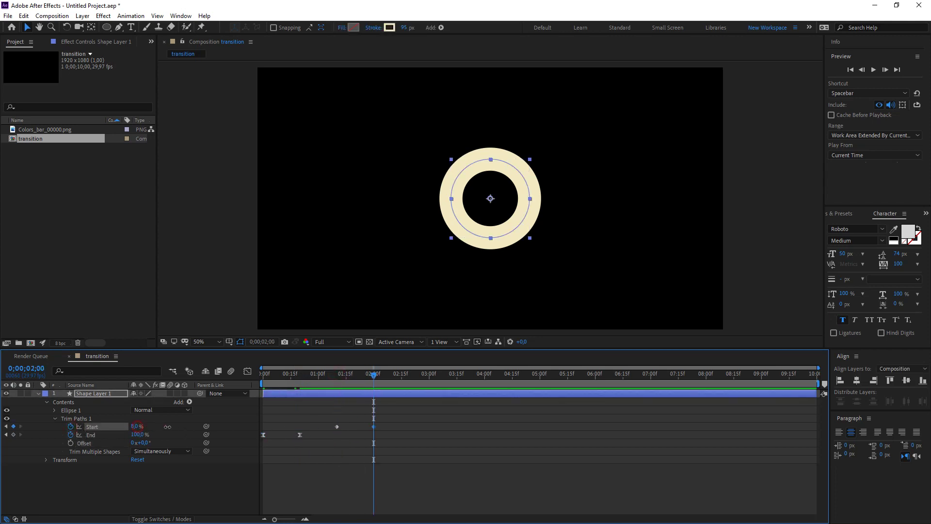
drag(167, 427, 204, 430)
- Reshape the speed curves of all Start and End keyframes in the Graph Editor
drag(417, 416, 316, 431)
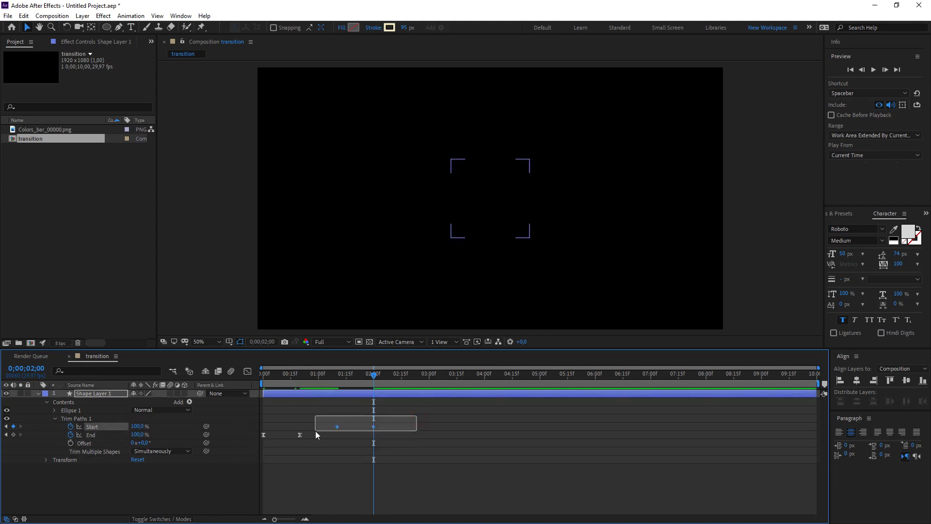
drag(409, 412, 261, 437)
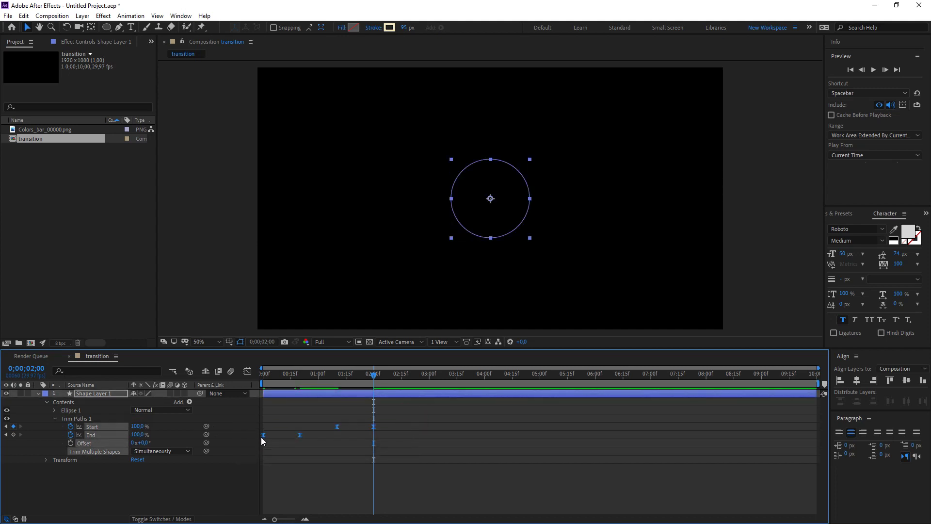
click(247, 371)
mouse_move(401, 456)
mouse_down()
mouse_move(248, 500)
mouse_move(285, 429)
mouse_up()
click(118, 481)
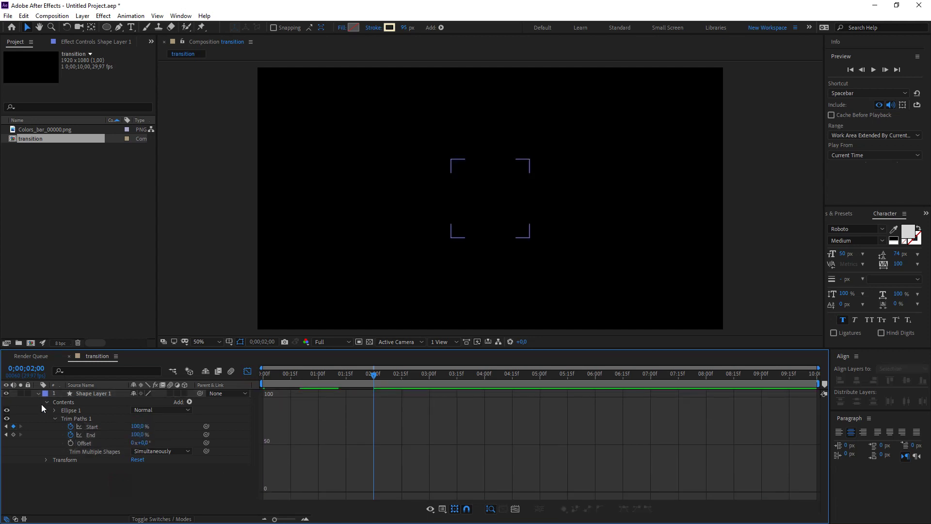
- Set the ring's Stroke 1 Line Cap to Round Cap
click(38, 394)
click(144, 449)
drag(378, 379, 352, 383)
click(38, 393)
click(55, 419)
click(54, 410)
click(62, 427)
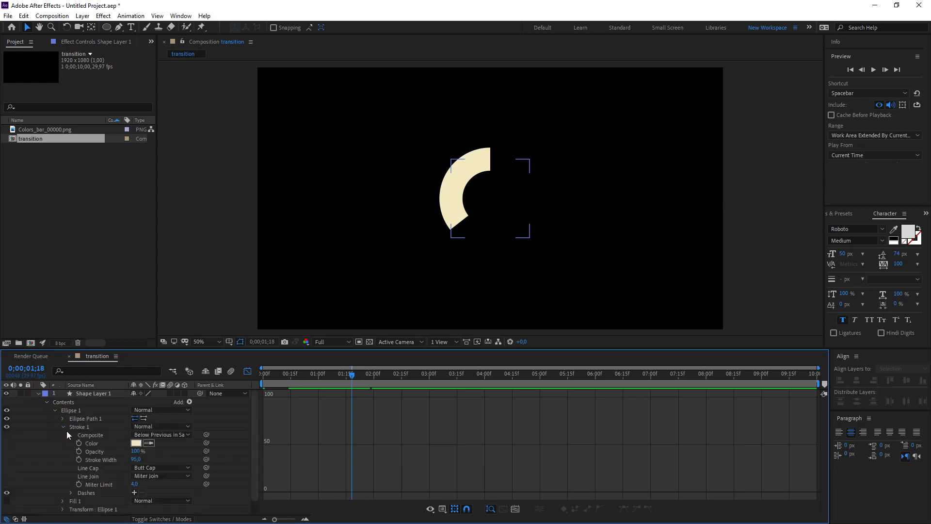
click(162, 468)
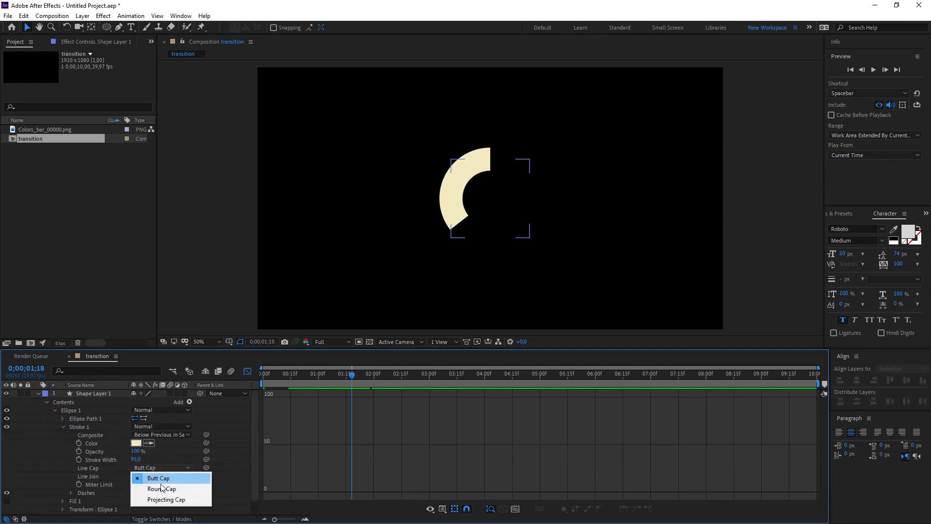
click(160, 491)
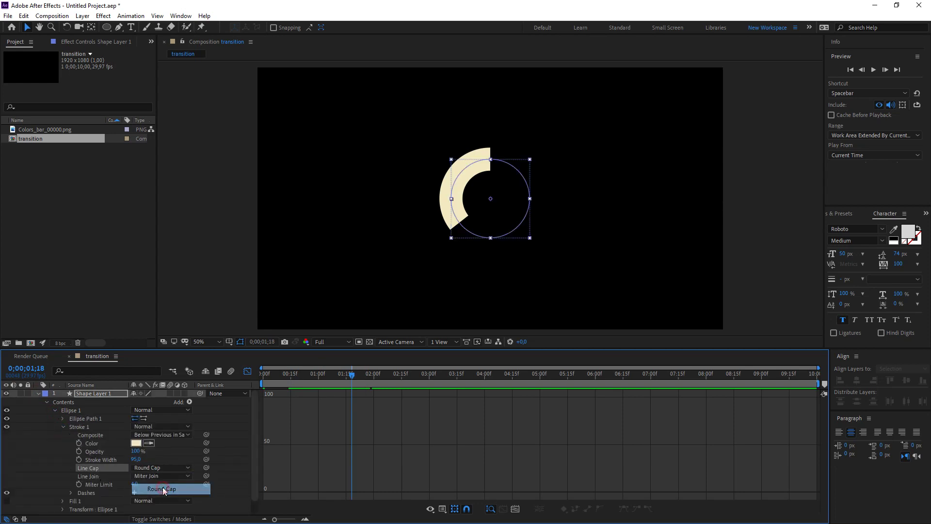
- Shrink the ring's Ellipse Path Size from 282 to 159 px
click(39, 393)
click(324, 375)
drag(310, 379, 297, 380)
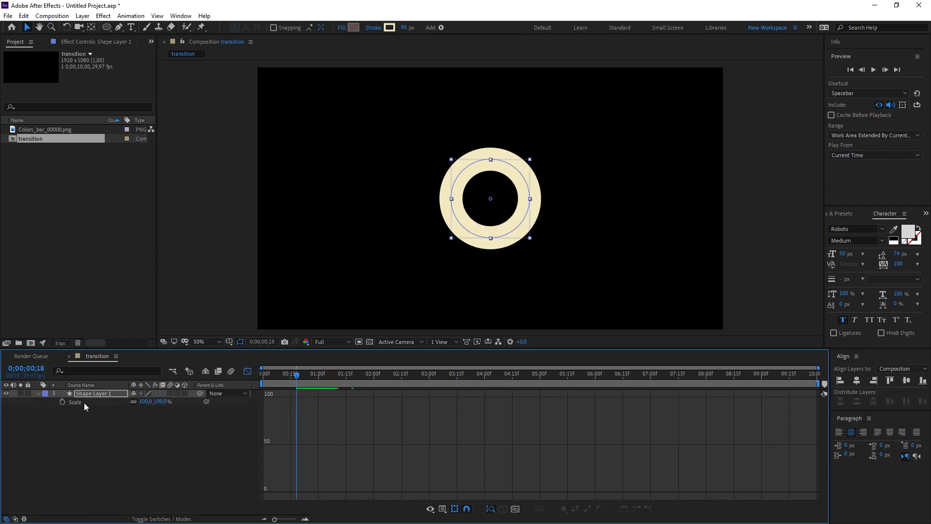
click(39, 393)
click(39, 394)
click(46, 403)
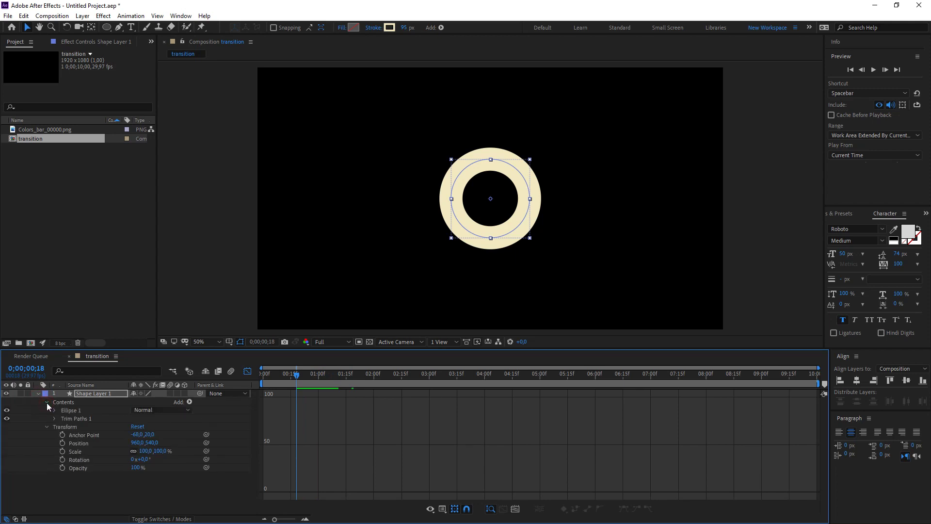
click(55, 410)
click(63, 418)
drag(138, 426, 70, 434)
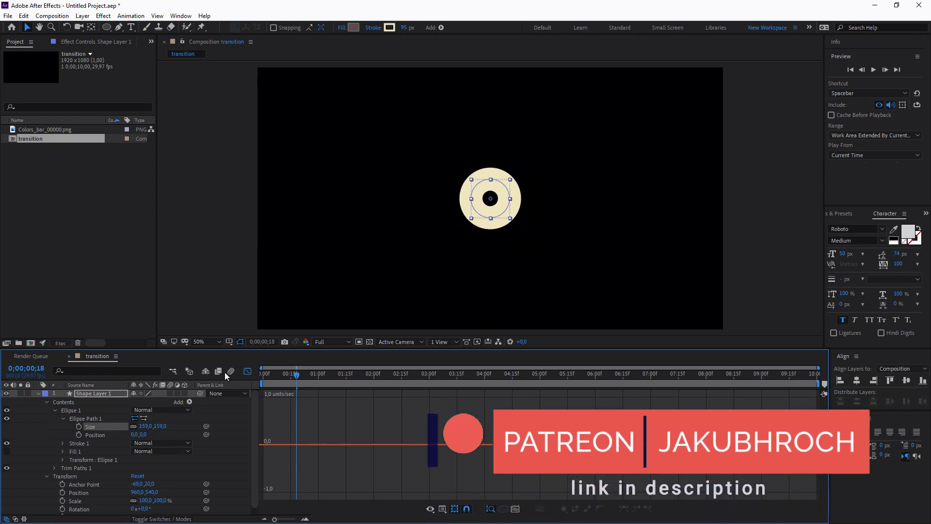
drag(290, 379, 287, 382)
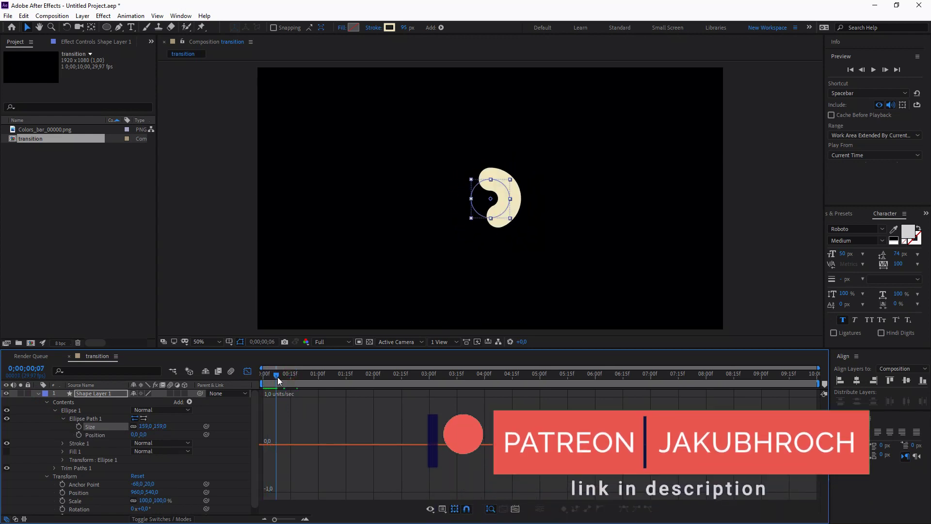
click(37, 394)
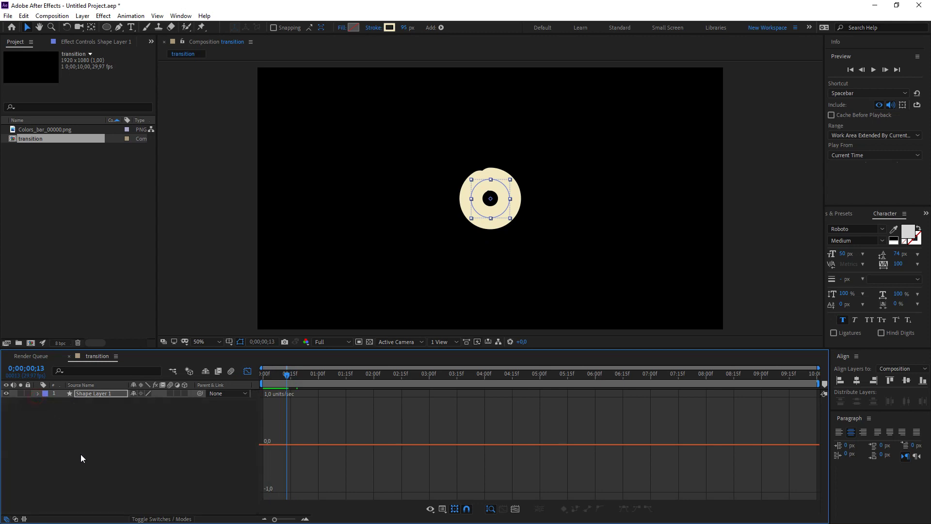
- Return the timeline to layer bars and move the current time to frame 7
click(80, 454)
mouse_move(286, 382)
mouse_down()
mouse_move(263, 381)
mouse_move(298, 379)
mouse_up()
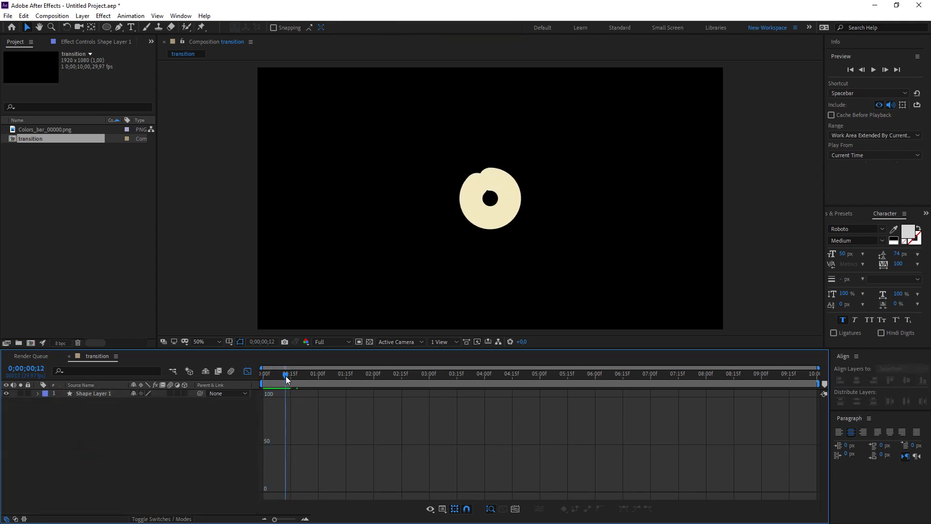
scroll(429, 282, down, 4)
scroll(489, 234, up, 4)
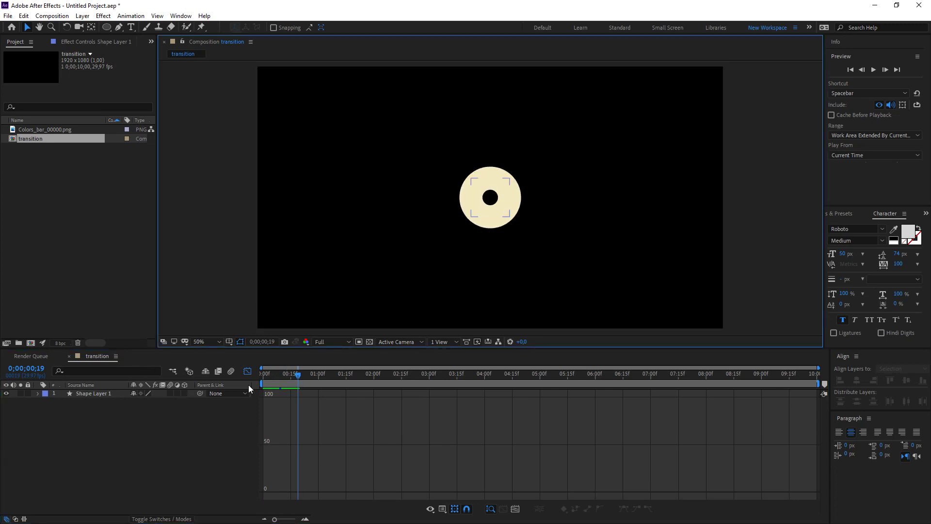
click(247, 371)
drag(266, 377, 276, 377)
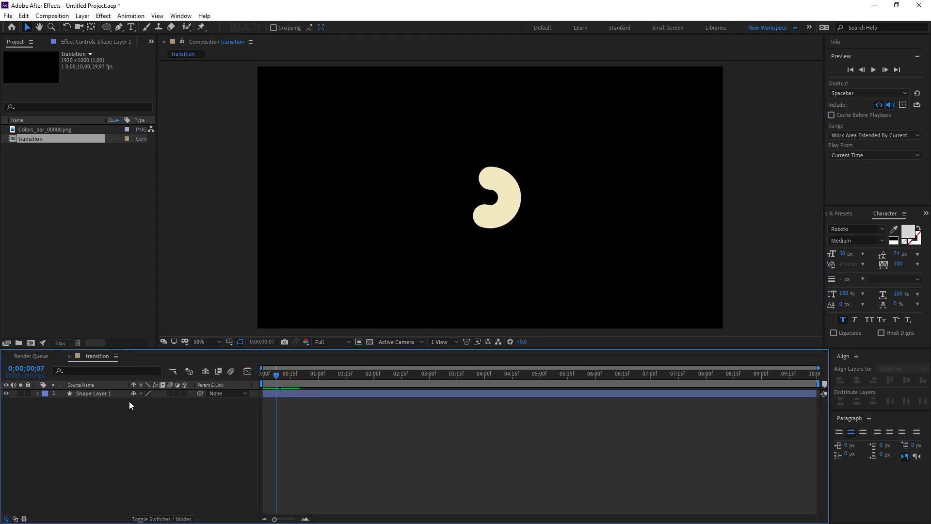
- Duplicate the ring layer and add Colors_bar_00000.png to the composition
click(109, 396)
key(ctrl+d)
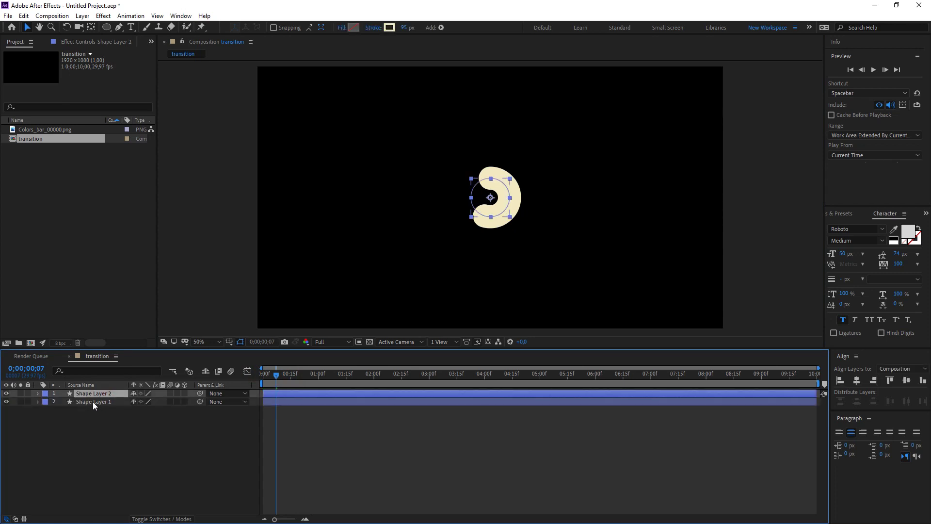
drag(103, 408, 100, 407)
drag(44, 129, 120, 413)
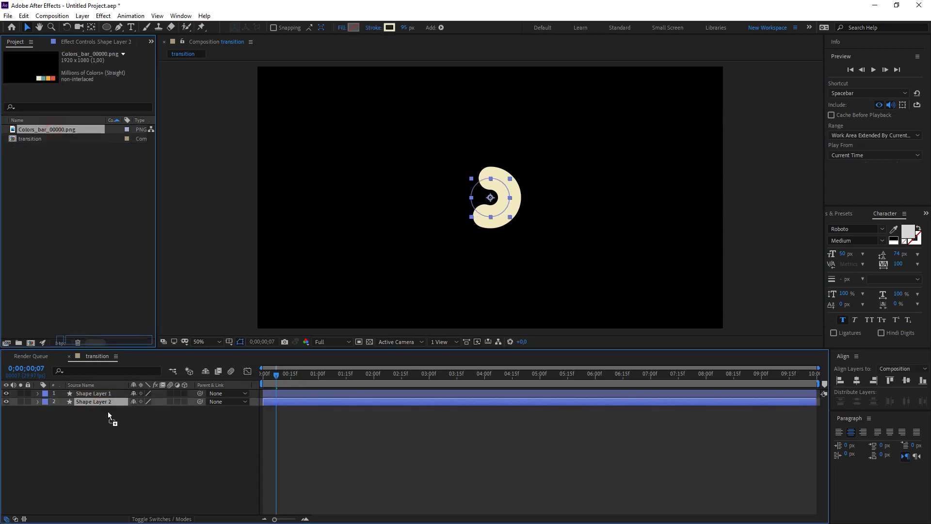
- Colour Shape Layer 1's stroke red, sampled from the palette
click(102, 393)
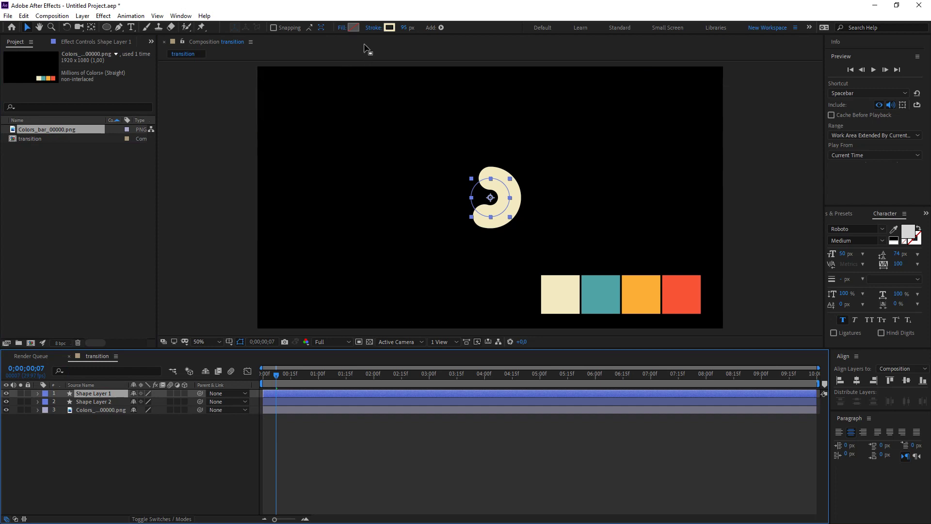
click(388, 28)
click(339, 244)
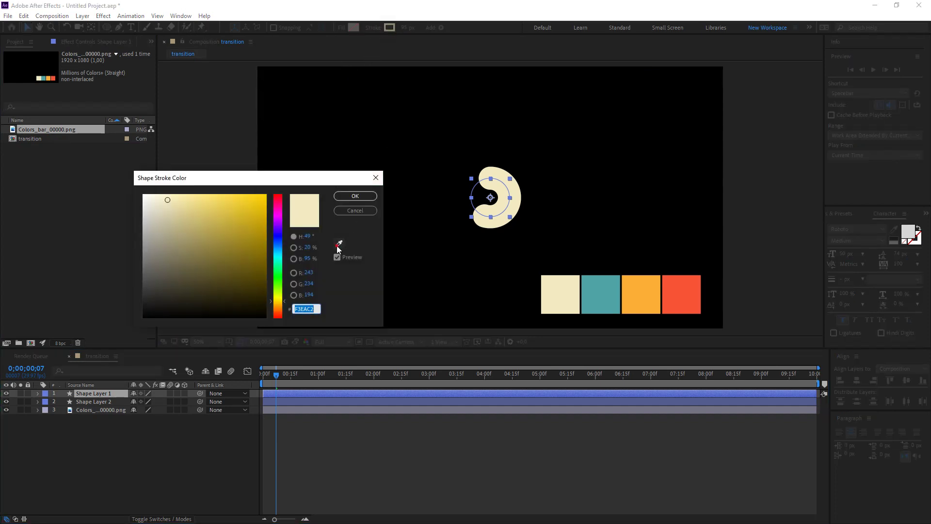
click(693, 291)
click(355, 196)
click(131, 461)
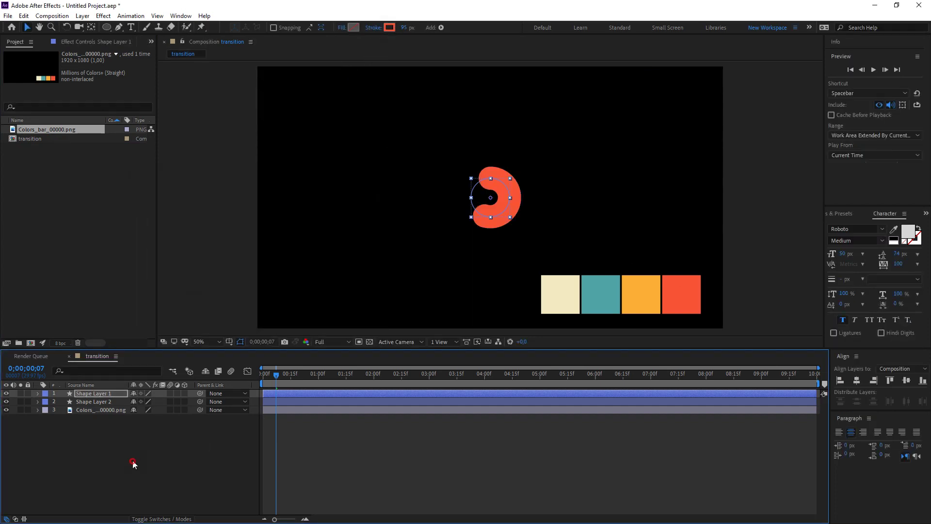
- Colour Shape Layer 2's stroke orange, sampled from the palette
click(108, 403)
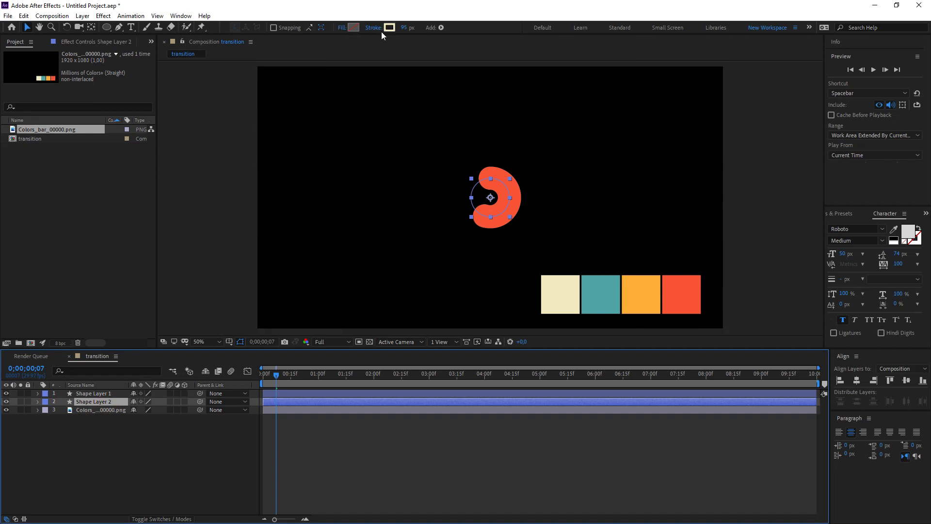
click(389, 28)
click(339, 244)
click(642, 290)
click(374, 195)
click(175, 471)
click(109, 402)
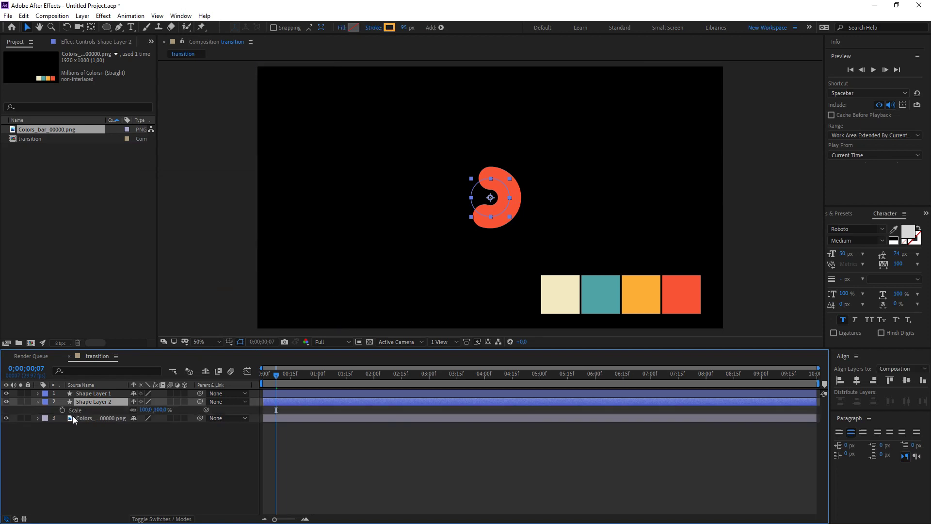
click(37, 402)
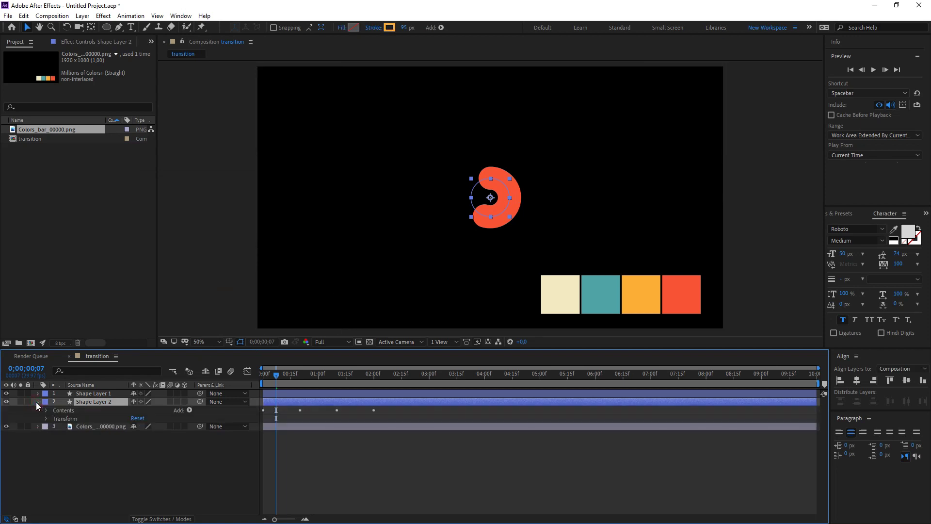
- Scrub Shape Layer 2's Ellipse Path Size to 344, checking the rings at frame 20
click(46, 410)
click(55, 418)
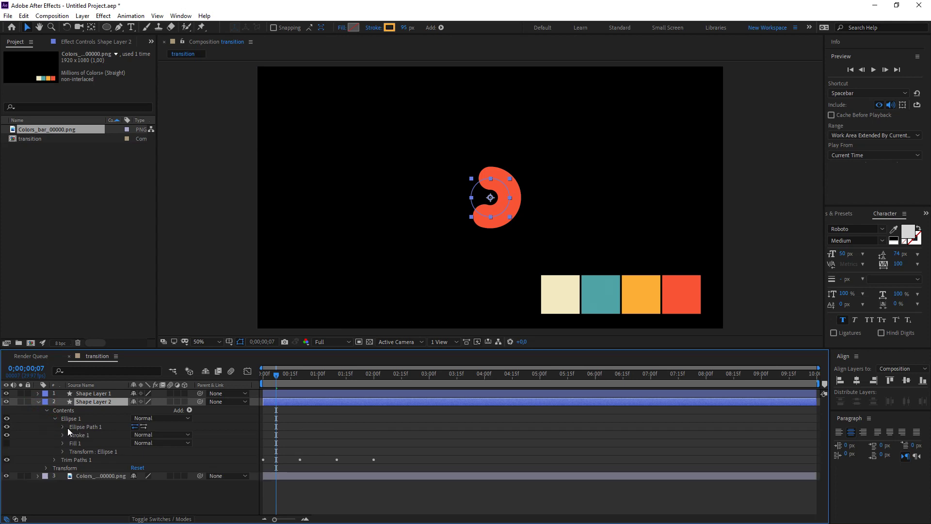
click(62, 427)
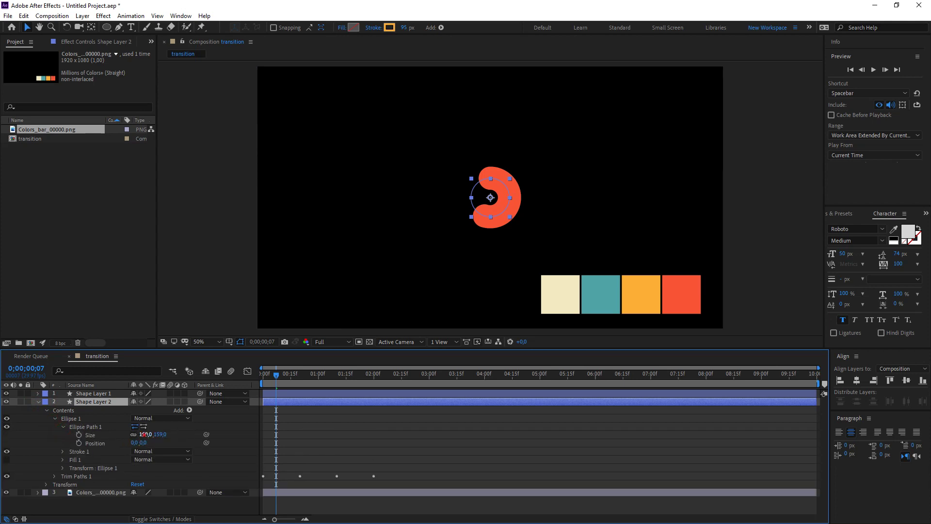
drag(143, 435, 206, 435)
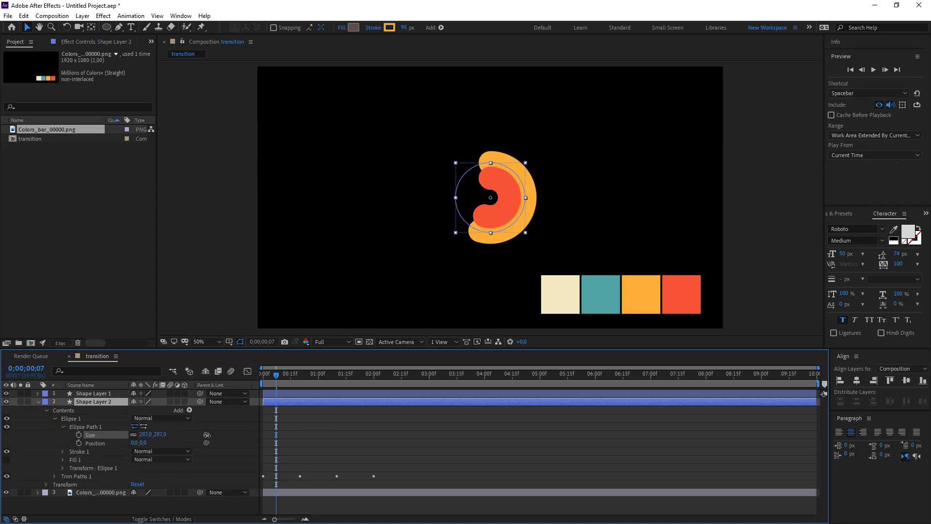
drag(284, 377, 301, 378)
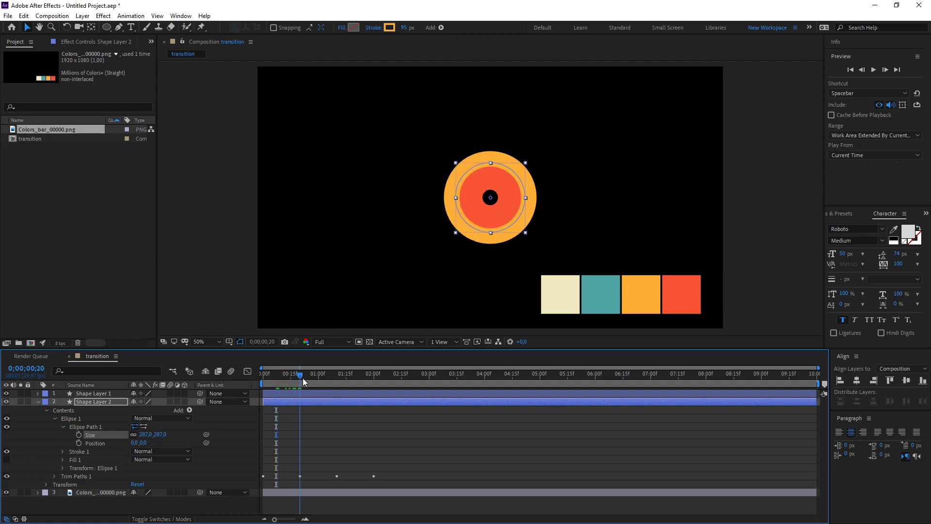
drag(154, 435, 175, 440)
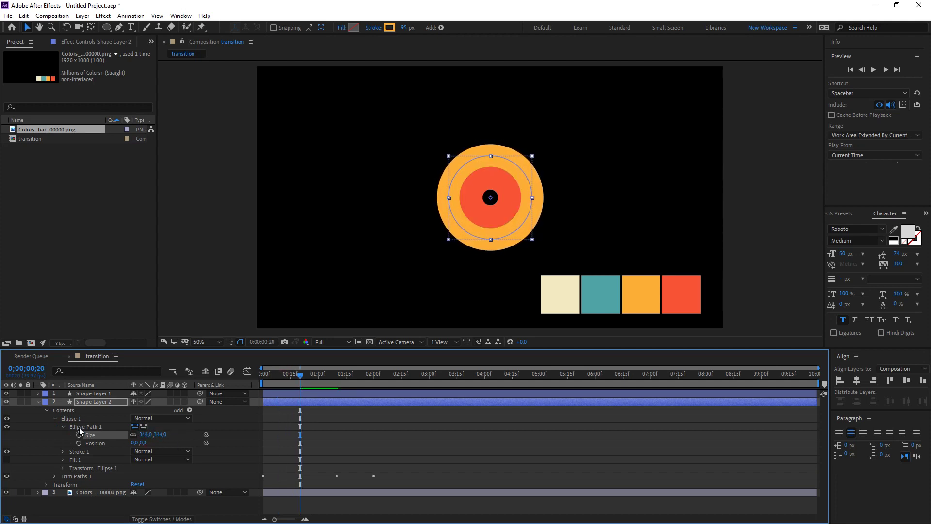
click(38, 402)
- Duplicate Shape Layer 2 as Shape Layer 3 and colour its stroke teal from the palette
click(100, 403)
key(ctrl+d)
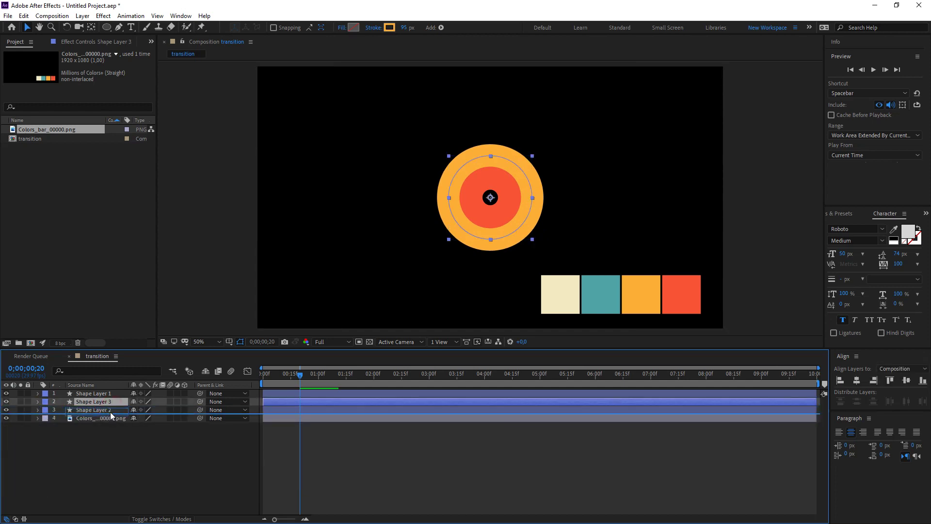
drag(100, 403, 112, 415)
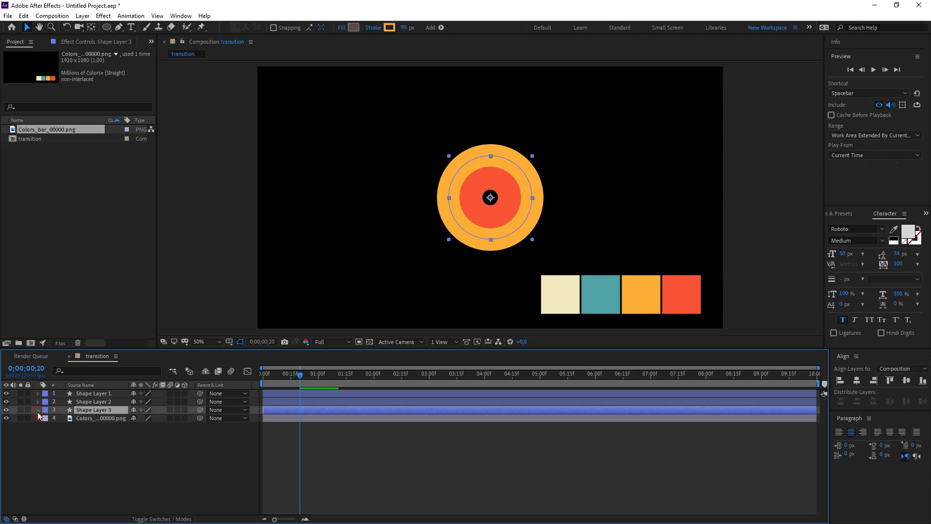
click(38, 411)
click(388, 28)
click(338, 241)
click(601, 291)
click(355, 196)
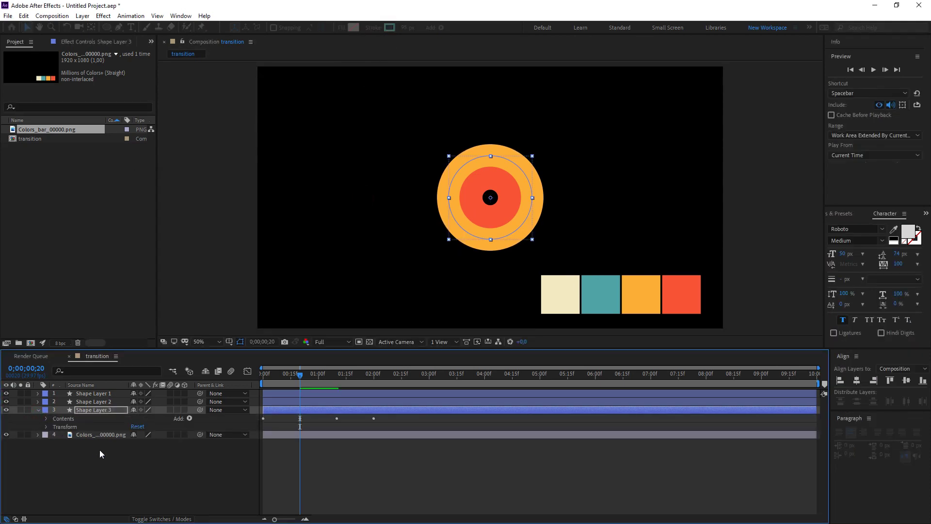
- Enlarge Shape Layer 3's Ellipse Path Size to 528
click(47, 418)
click(54, 427)
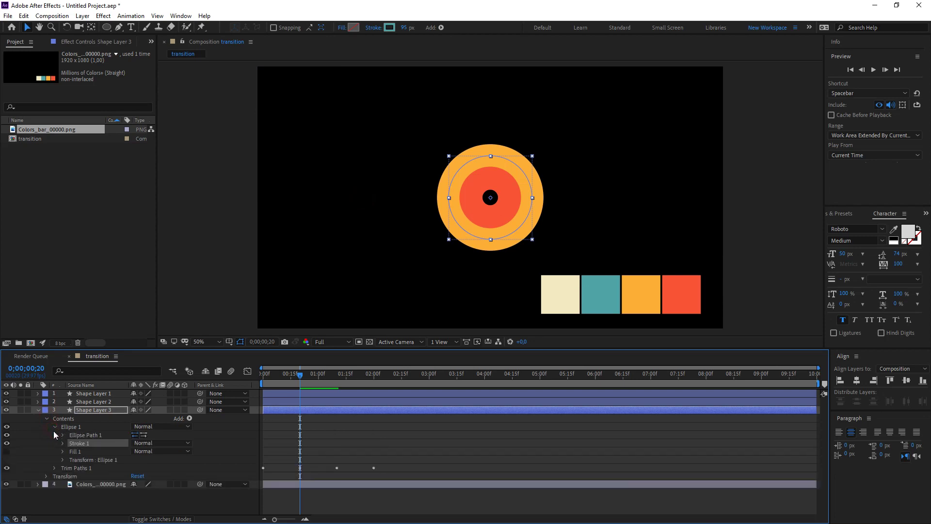
click(62, 435)
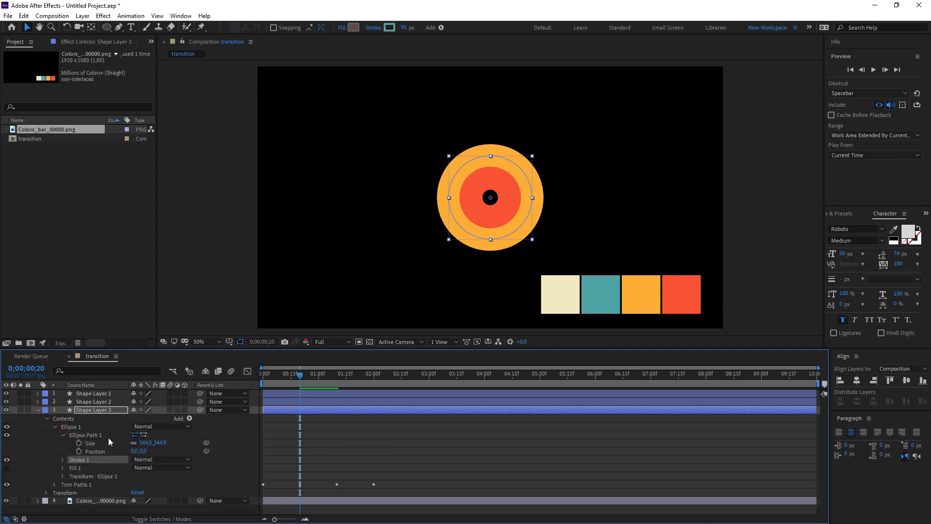
mouse_move(147, 442)
mouse_down()
mouse_move(227, 439)
mouse_move(212, 443)
mouse_up()
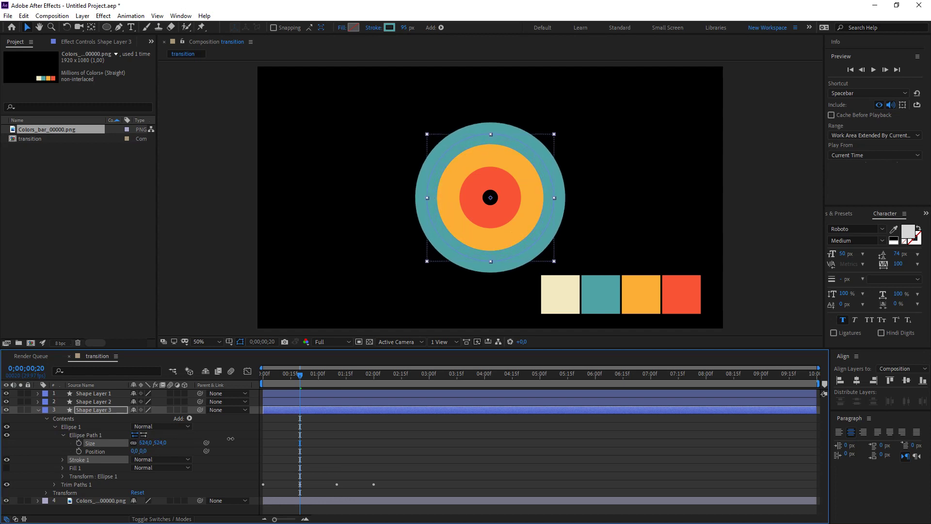
click(38, 410)
click(98, 412)
- Duplicate Shape Layer 3 as Shape Layer 4 and give it a cream stroke from the palette
key(ctrl+d)
drag(114, 411, 117, 421)
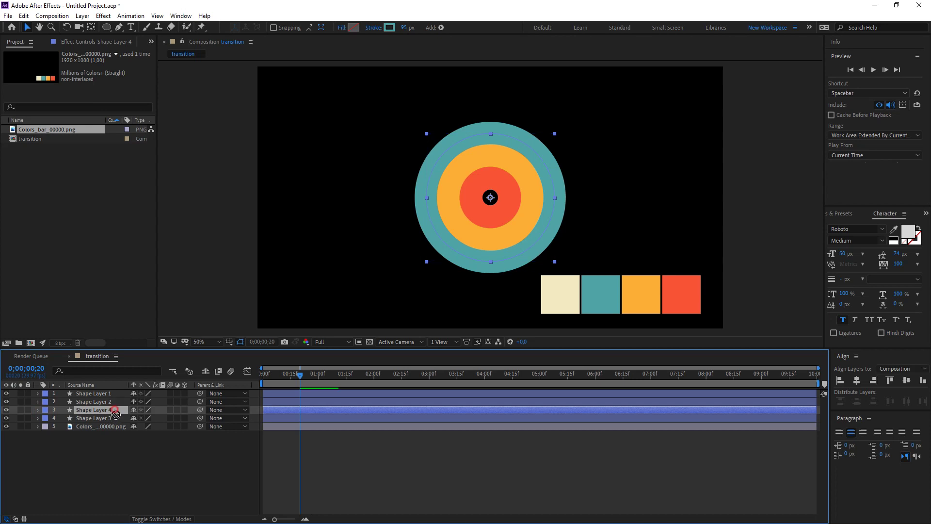
click(39, 419)
click(47, 427)
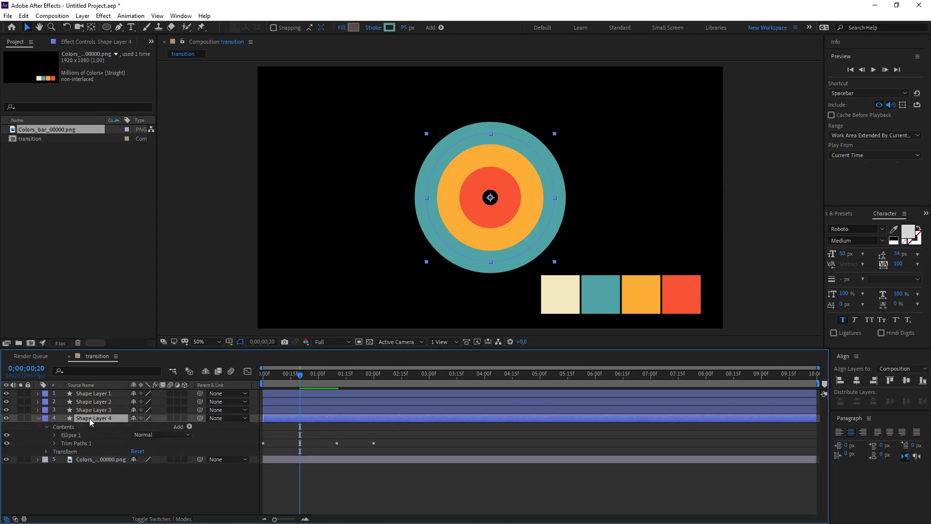
click(390, 28)
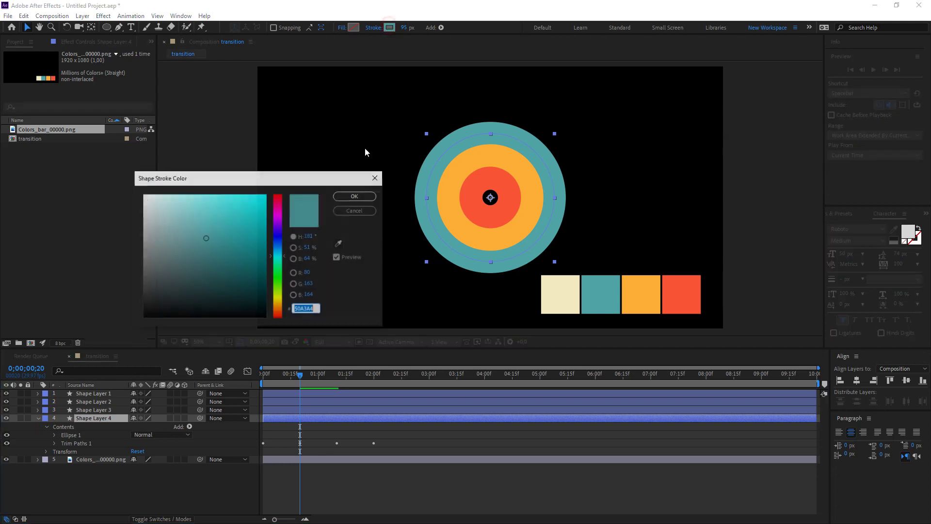
click(339, 244)
click(563, 289)
click(355, 196)
- Enlarge Shape Layer 4's Ellipse Path Size to about 714
click(53, 444)
click(53, 444)
click(54, 435)
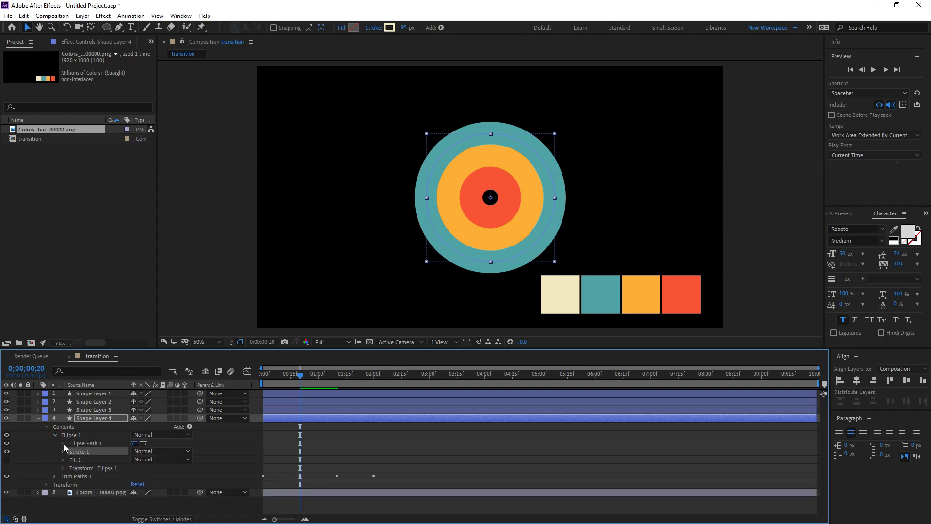
click(63, 444)
drag(143, 452, 226, 447)
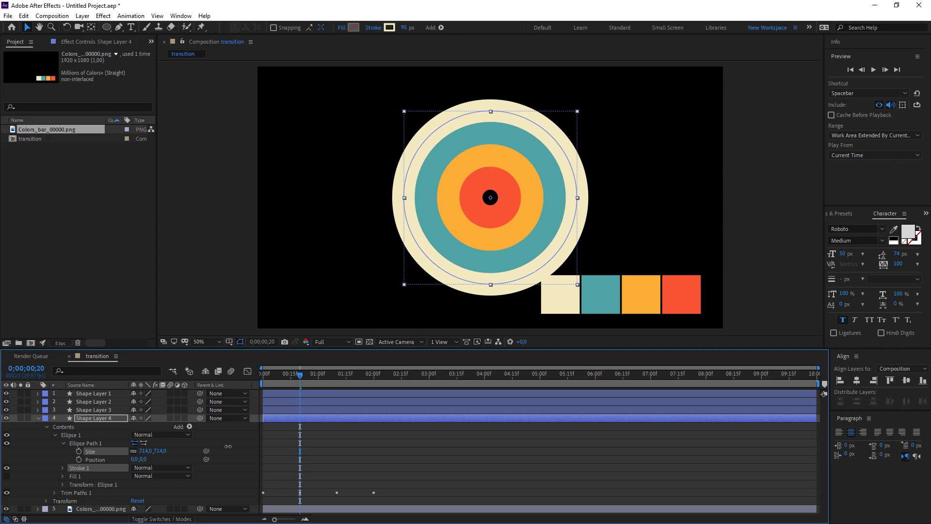
click(38, 419)
click(63, 466)
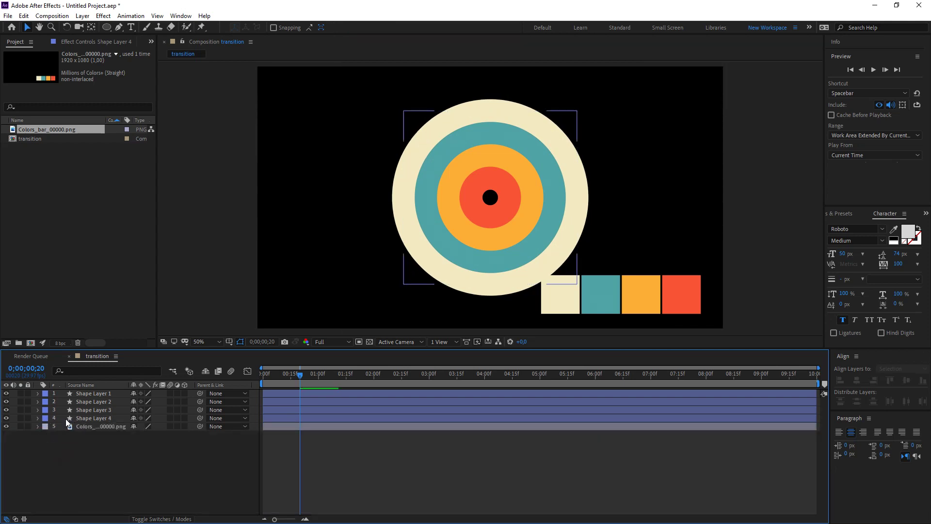
click(37, 419)
click(37, 419)
click(100, 419)
- Duplicate Shape Layer 4 as Shape Layer 5 and colour its stroke red from the palette
key(ctrl+d)
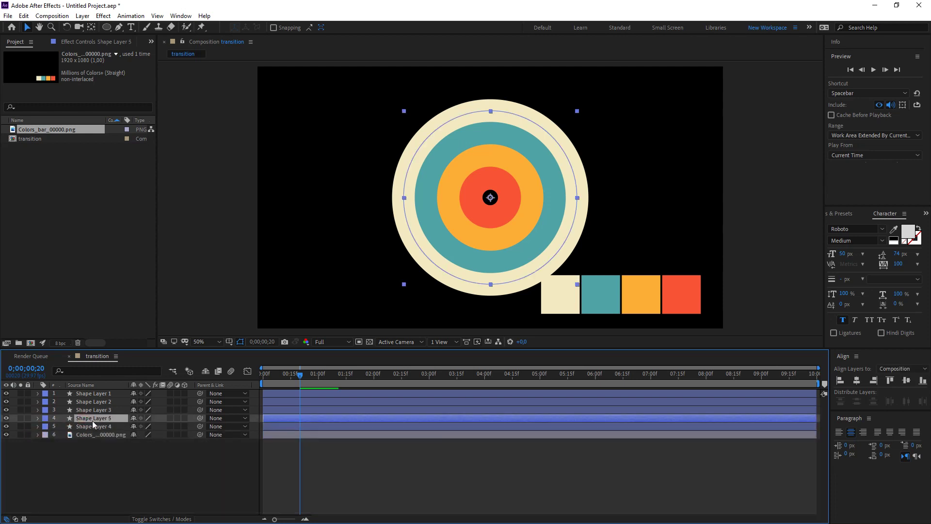
mouse_move(102, 420)
mouse_down()
mouse_move(102, 429)
mouse_move(106, 392)
mouse_up()
click(109, 433)
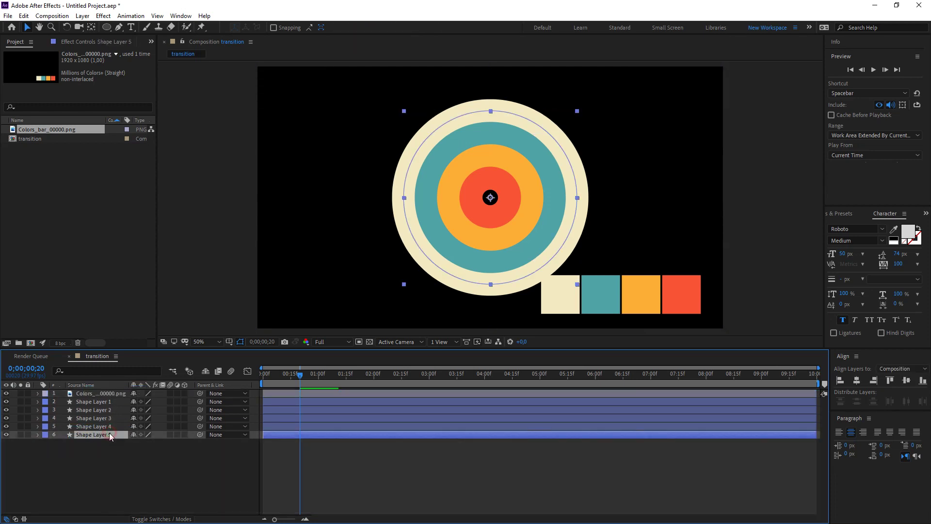
click(389, 27)
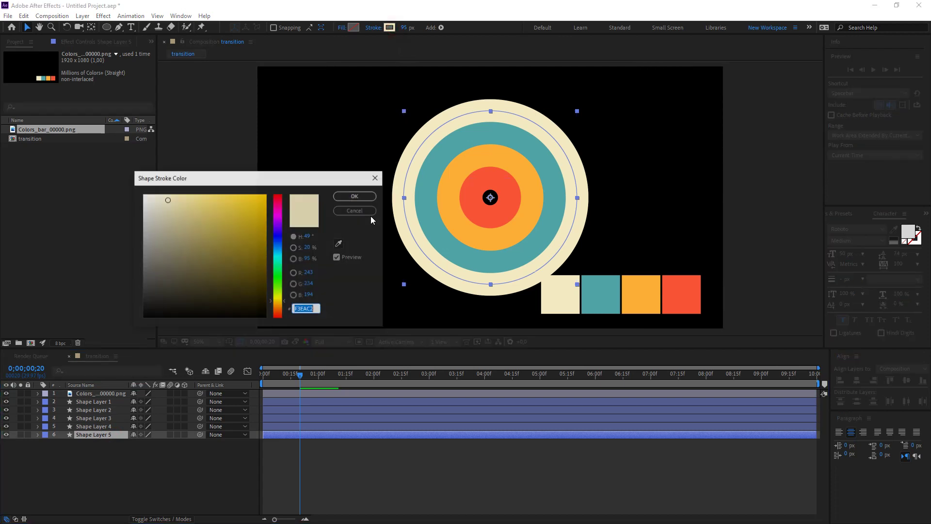
click(339, 243)
click(682, 294)
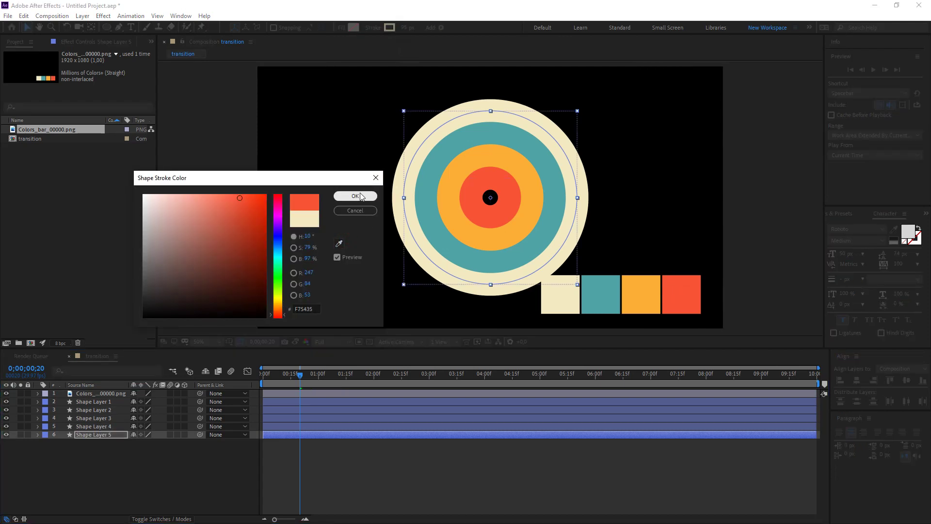
click(355, 196)
- Enlarge Shape Layer 5's Ellipse Path Size to about 909, then duplicate the layer
click(38, 434)
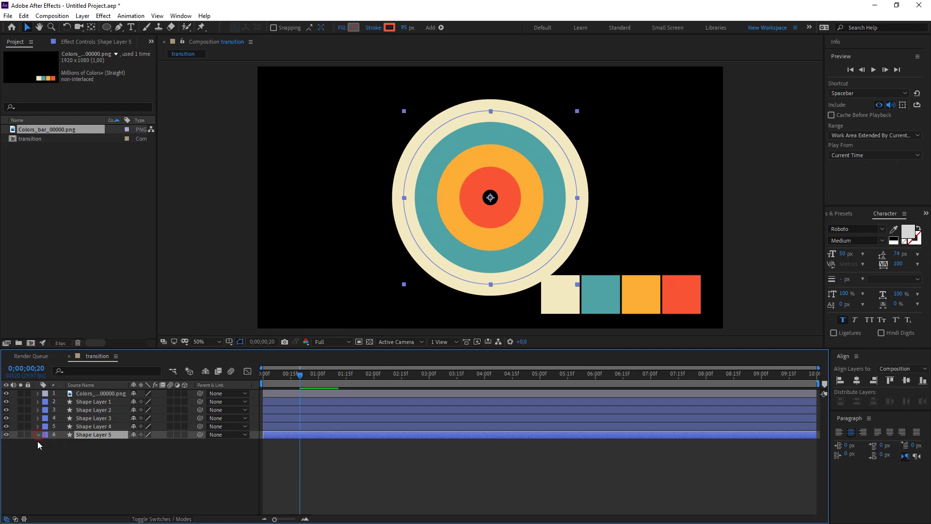
click(47, 443)
click(56, 452)
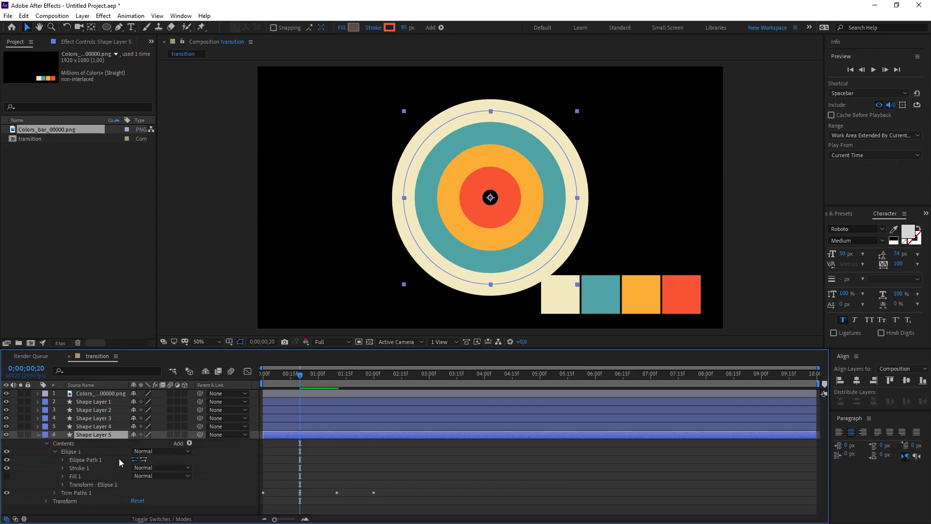
click(62, 460)
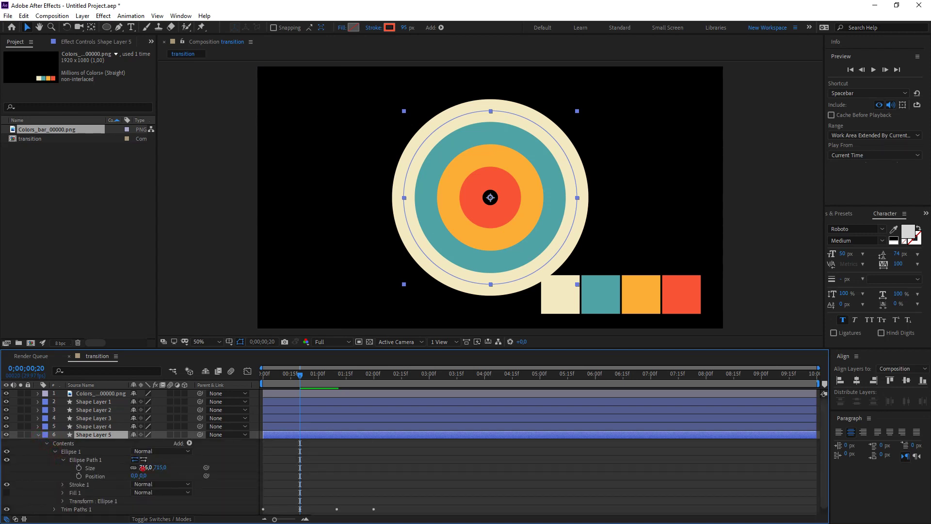
drag(143, 467, 233, 467)
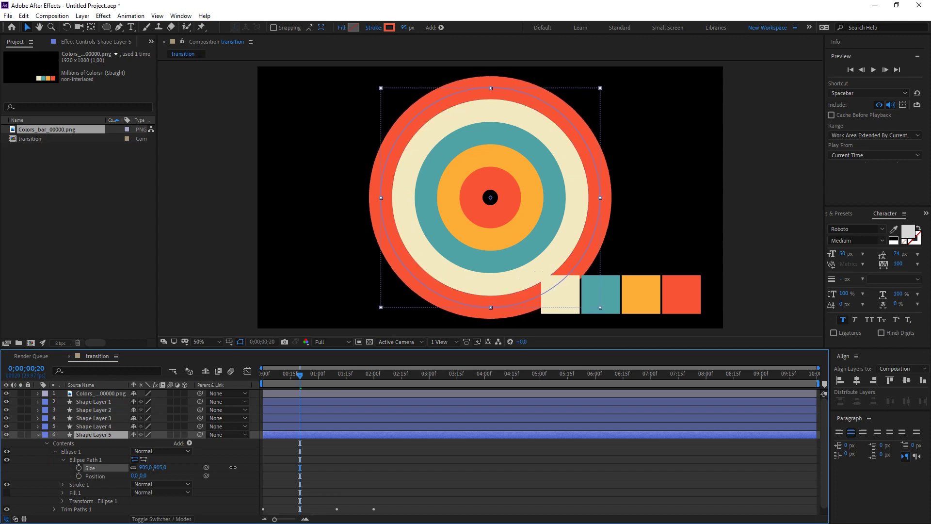
click(40, 436)
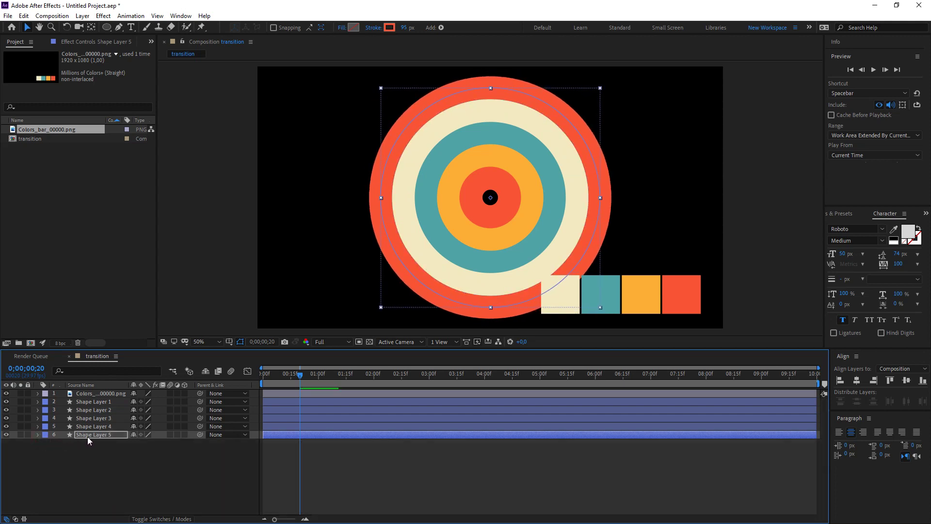
key(ctrl+d)
- Duplicate the red ring into Shape Layer 6 and eyedropper the orange square as its stroke colour
key(ctrl+bracketleft)
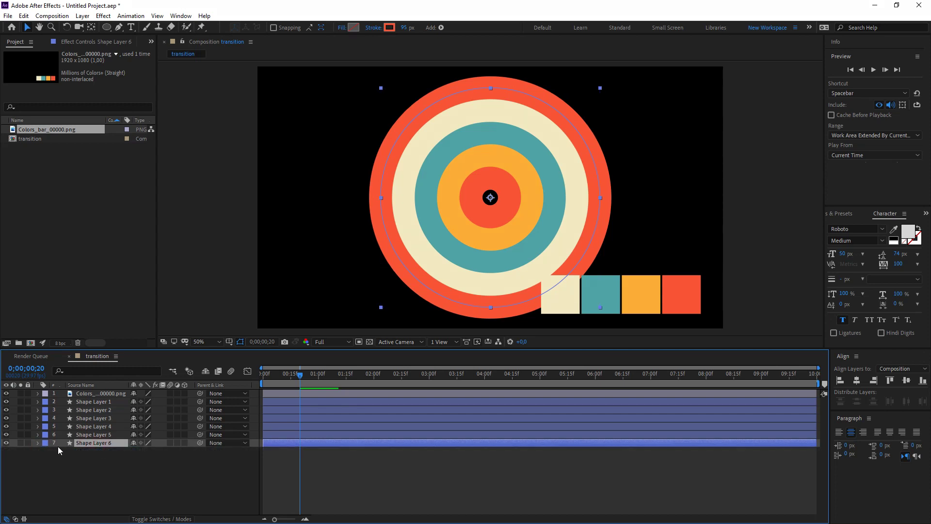
click(38, 442)
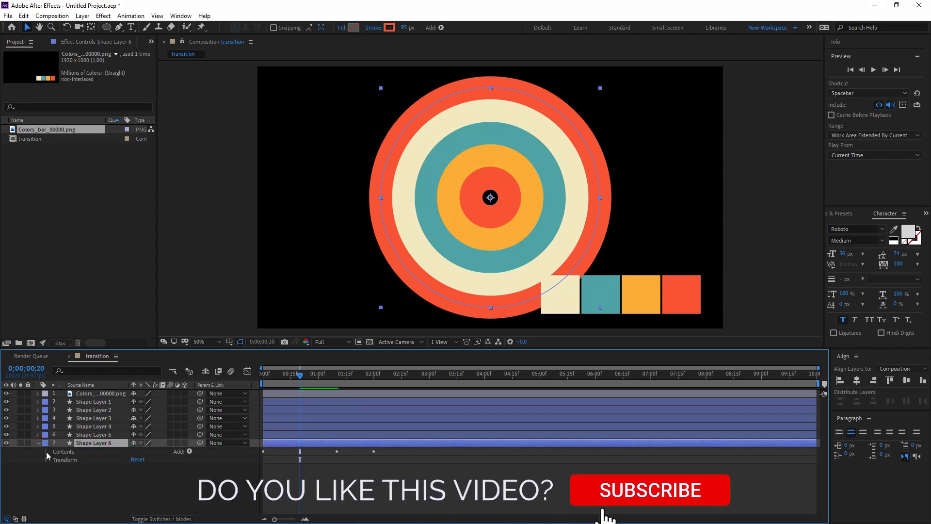
click(389, 27)
click(339, 243)
click(639, 292)
click(355, 196)
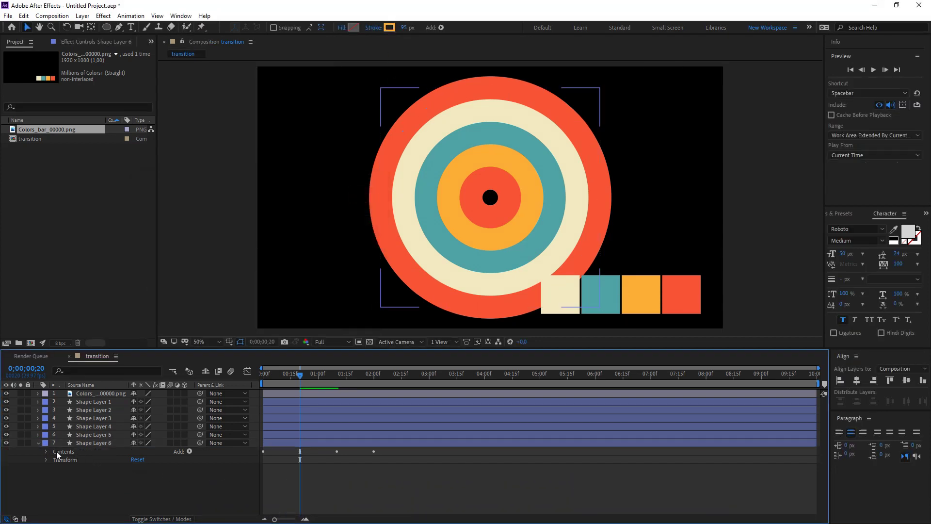
- Scrub Shape Layer 6's Ellipse Path Size to 1092, then collapse the layer
click(47, 452)
click(55, 460)
click(63, 469)
click(145, 476)
drag(146, 476, 112, 461)
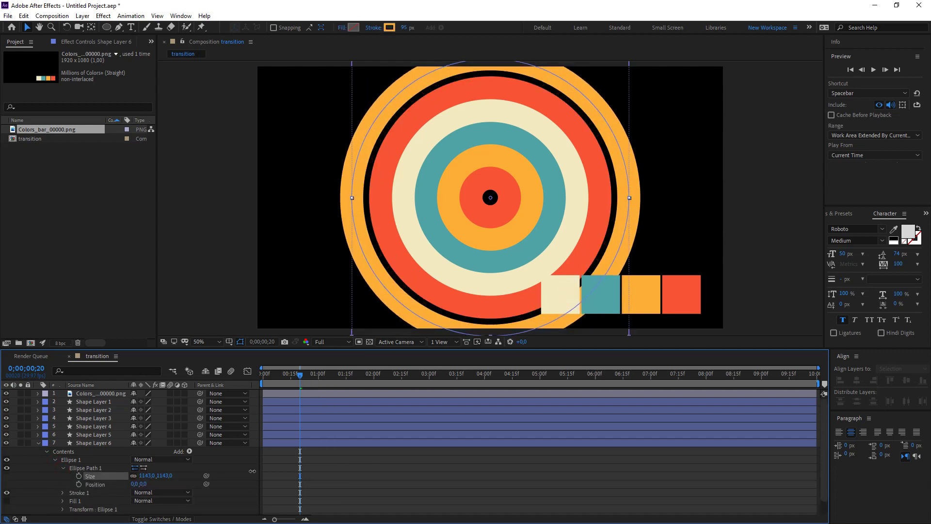
click(39, 445)
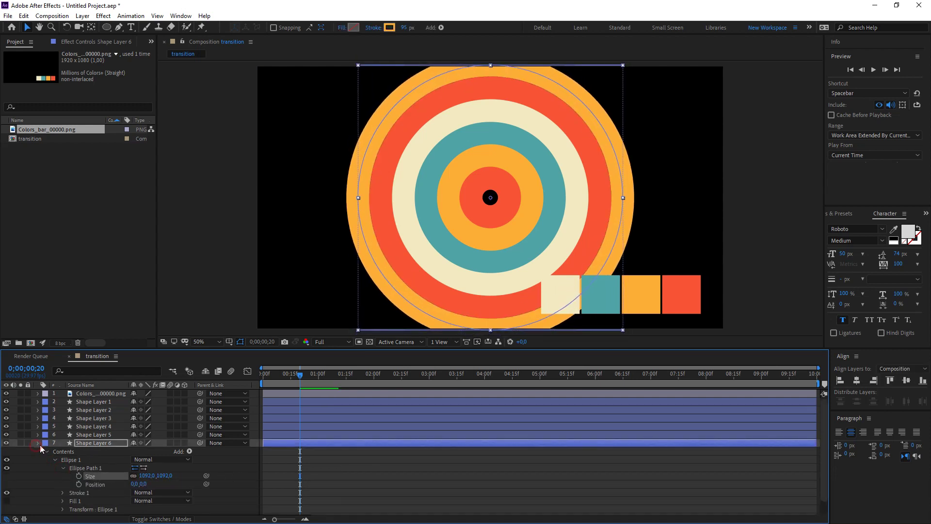
click(38, 443)
- Duplicate the orange ring, place the copy below Shape Layer 6, and sample teal as its stroke
key(ctrl+d)
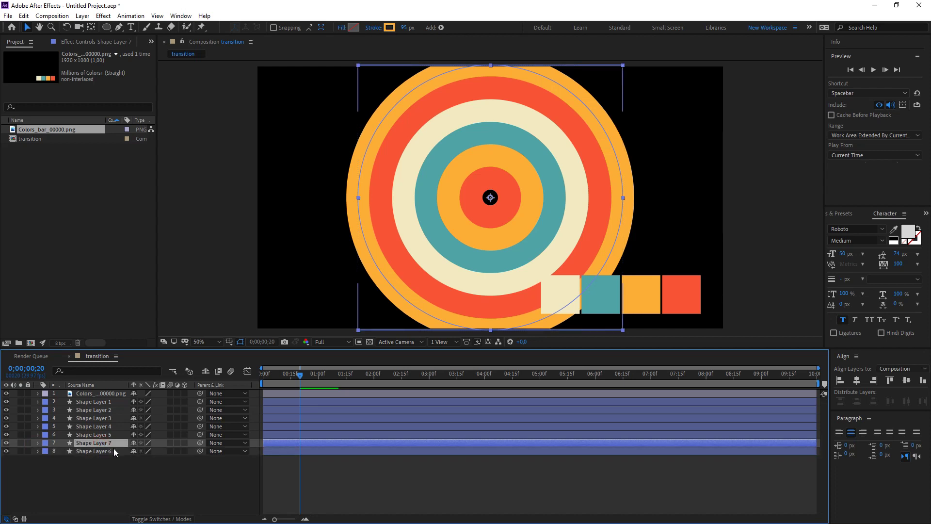
drag(115, 443, 115, 454)
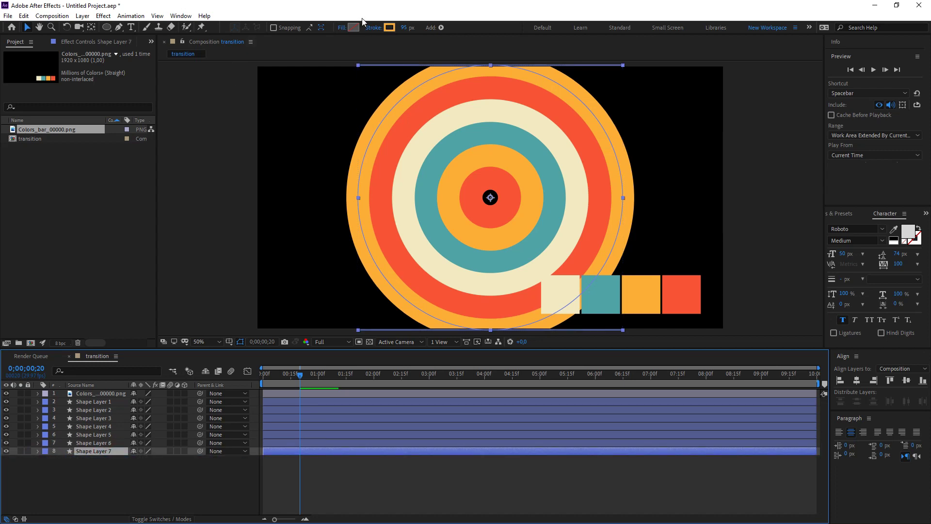
click(388, 27)
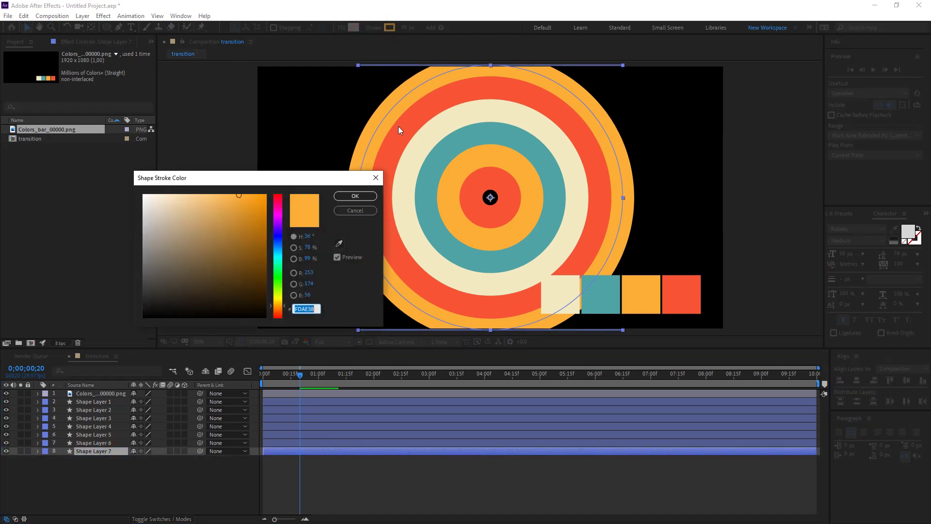
click(338, 244)
click(612, 297)
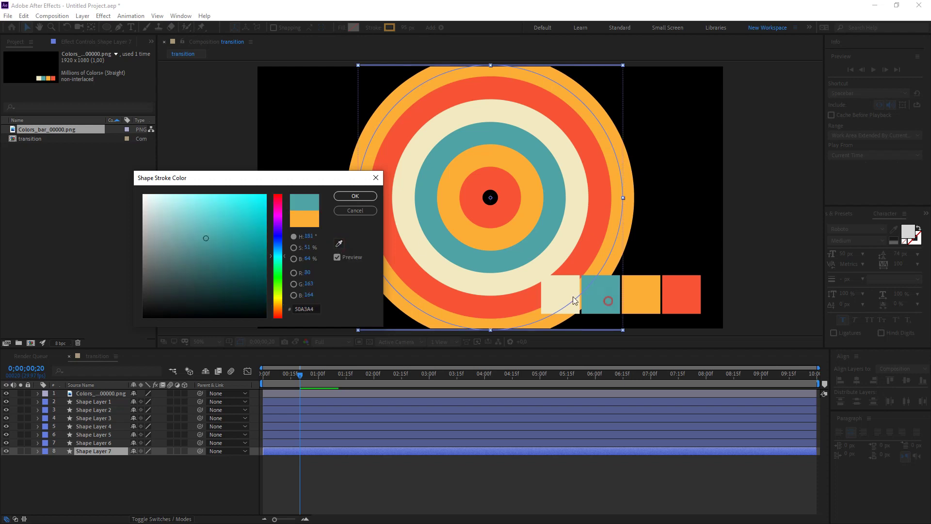
click(356, 196)
- Set Shape Layer 7's Ellipse Path Size to 1385 and stroke width to 173 px
click(38, 452)
click(46, 459)
click(55, 468)
click(64, 477)
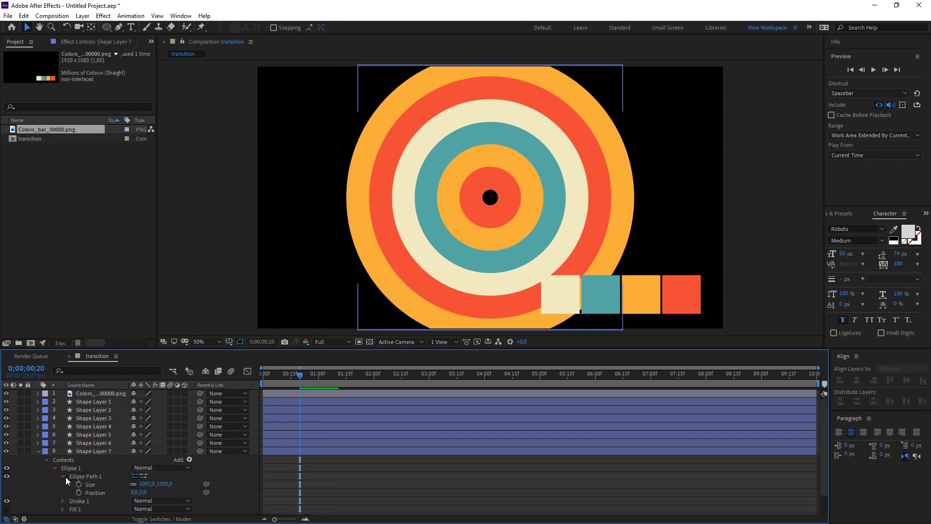
drag(143, 484, 282, 481)
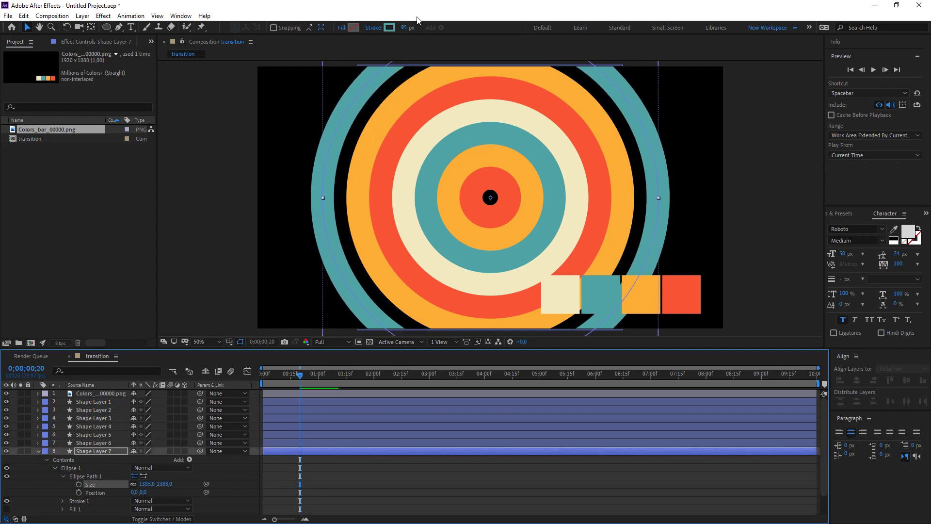
drag(408, 29, 449, 30)
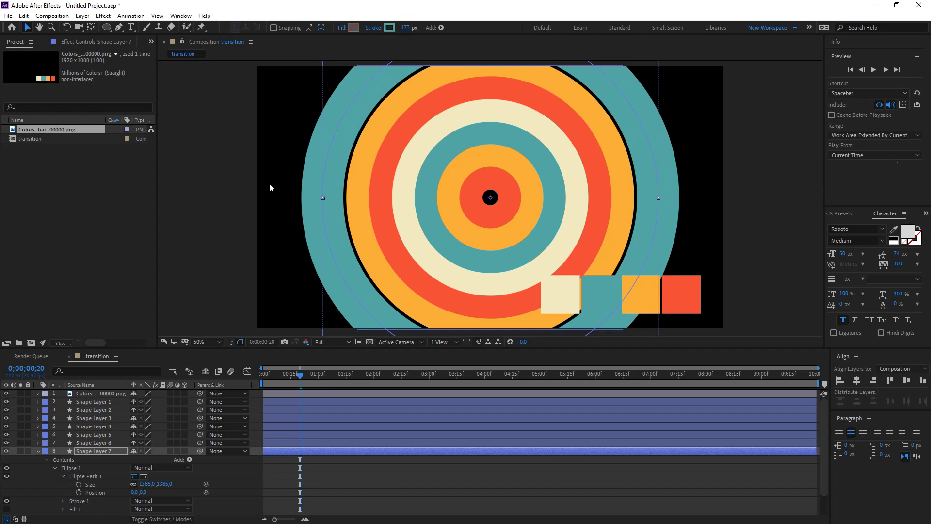
click(39, 452)
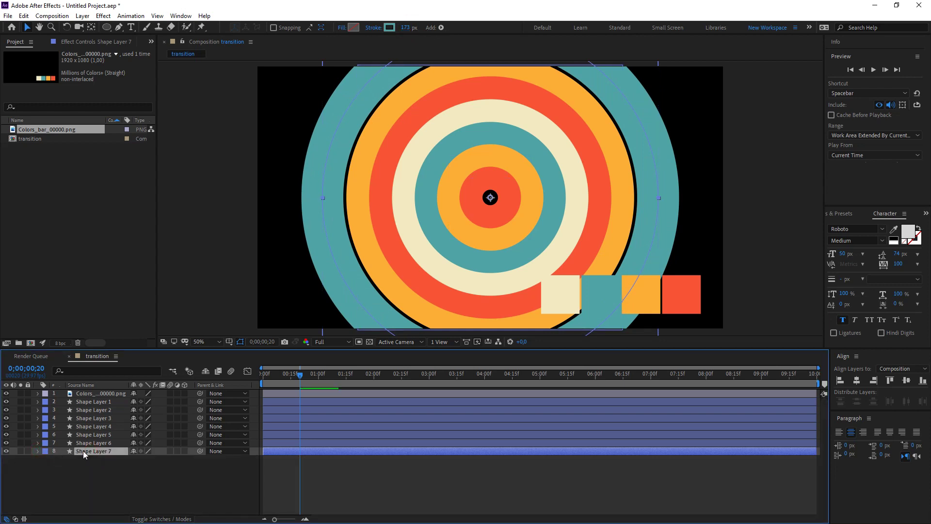
- Duplicate the teal ring, move the copy to the bottom, and sample cream as its stroke
key(ctrl+d)
drag(115, 464, 114, 465)
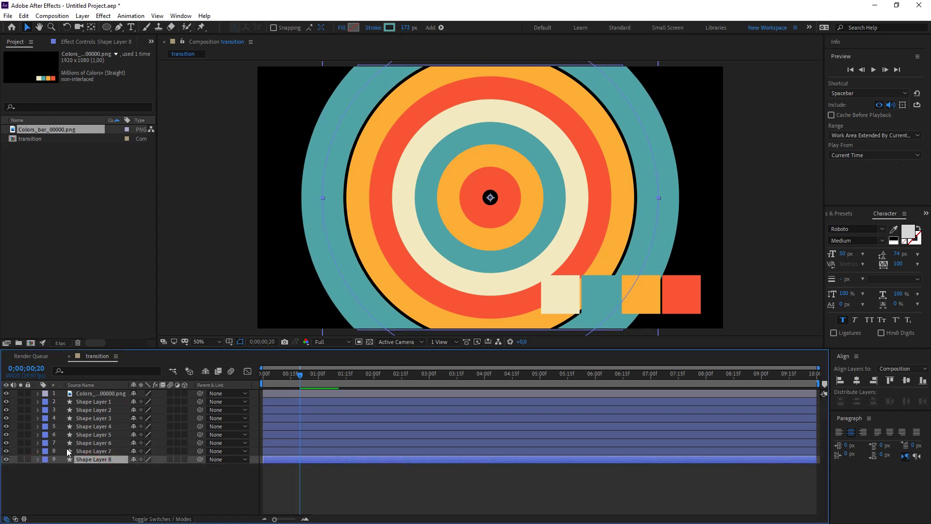
click(389, 27)
click(339, 244)
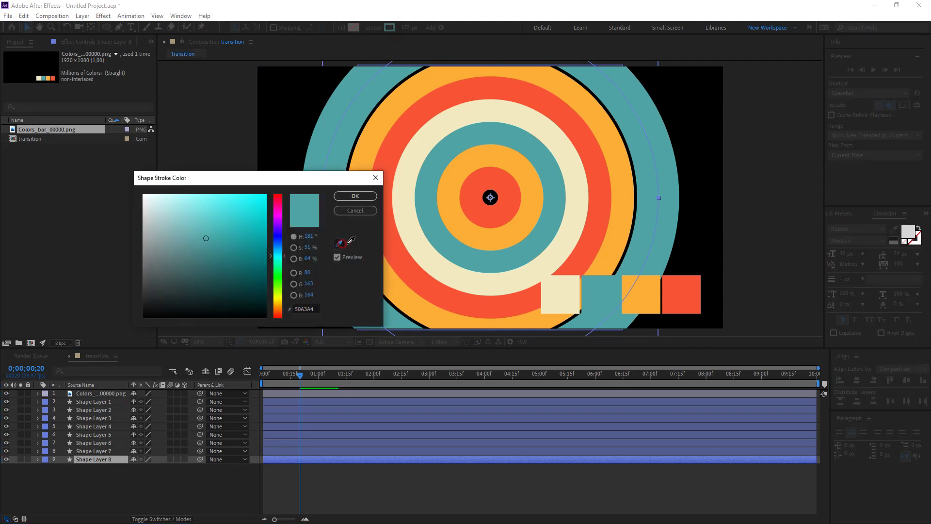
click(572, 294)
key(Return)
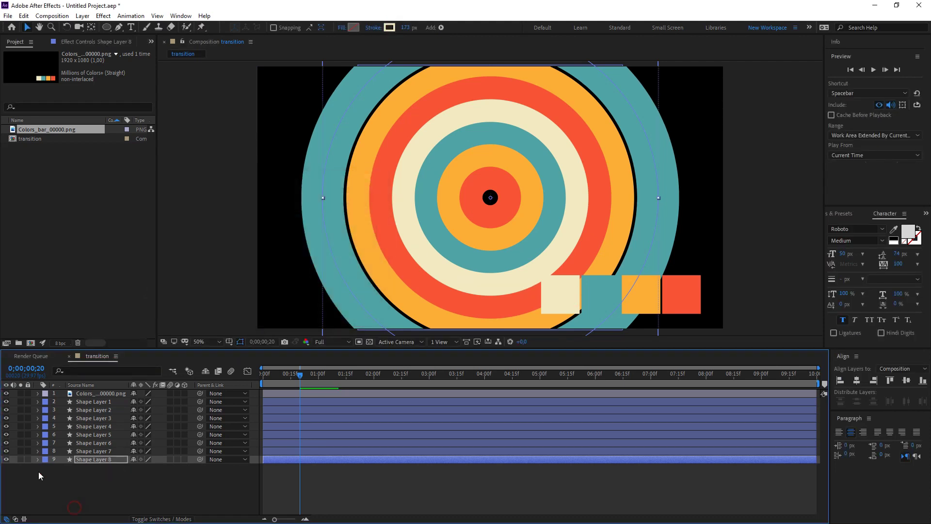
- Set Shape Layer 8's Ellipse Path Size to 1902 and stroke width to about 291 px
click(38, 459)
click(46, 469)
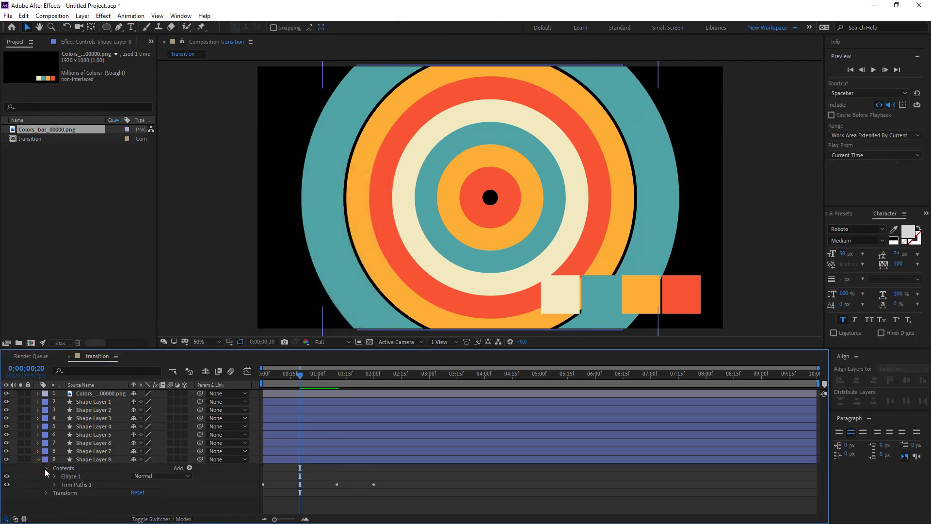
click(54, 476)
click(63, 485)
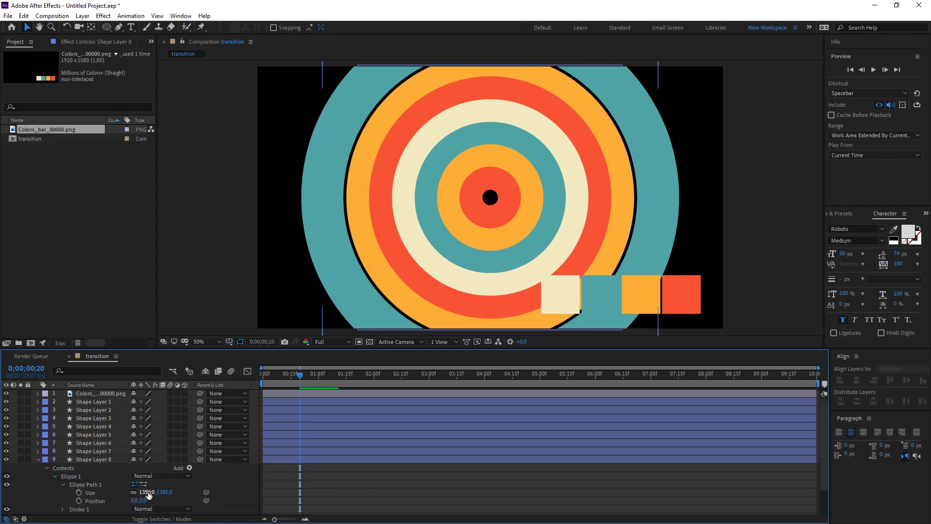
drag(140, 496, 429, 469)
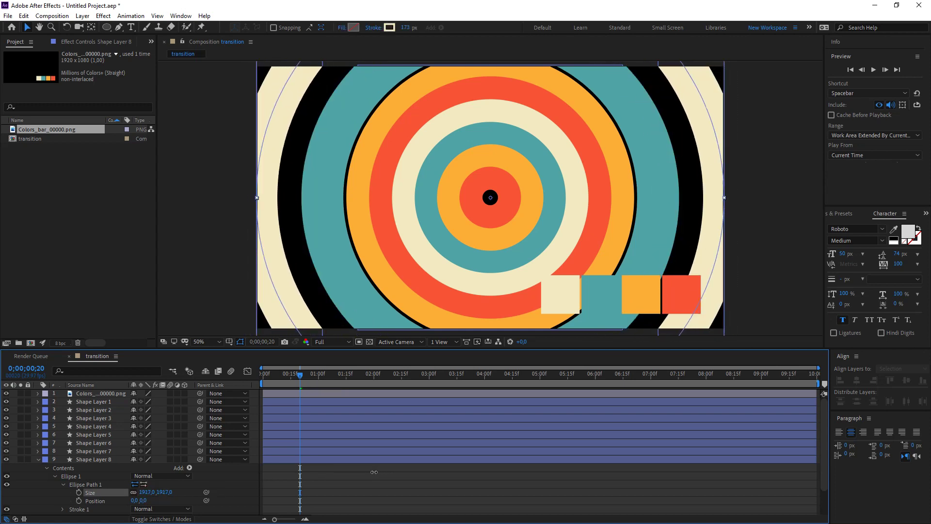
drag(429, 470, 340, 470)
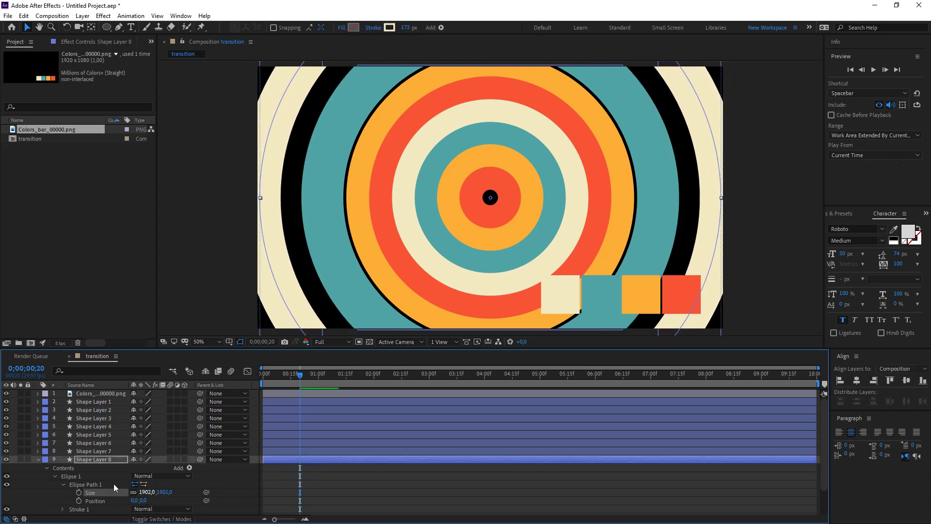
drag(406, 28, 468, 32)
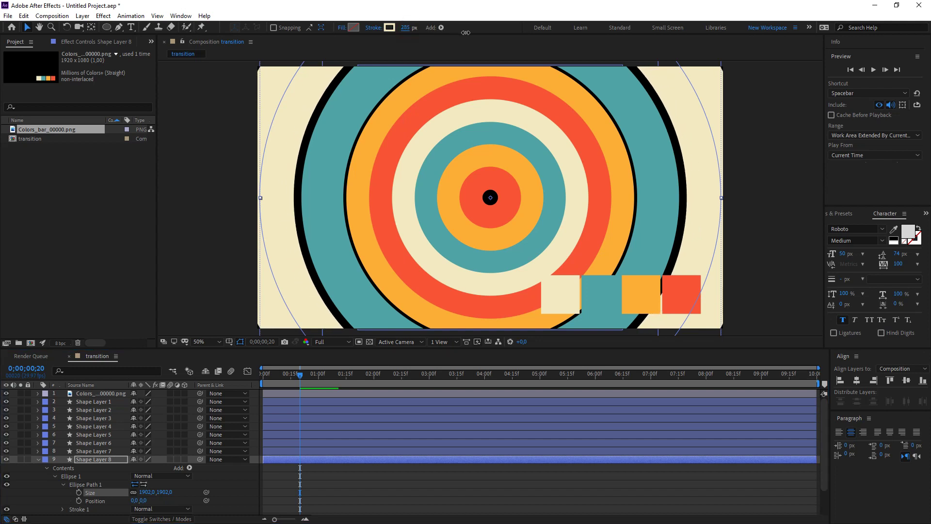
- Enlarge the teal ring on Shape Layer 7 to a size of about 1458
click(38, 459)
click(93, 452)
click(37, 451)
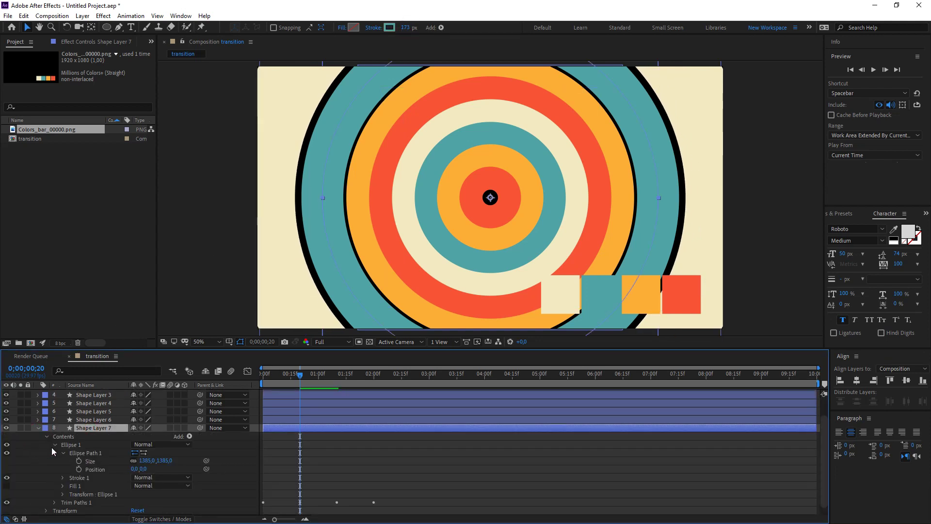
drag(141, 462, 180, 463)
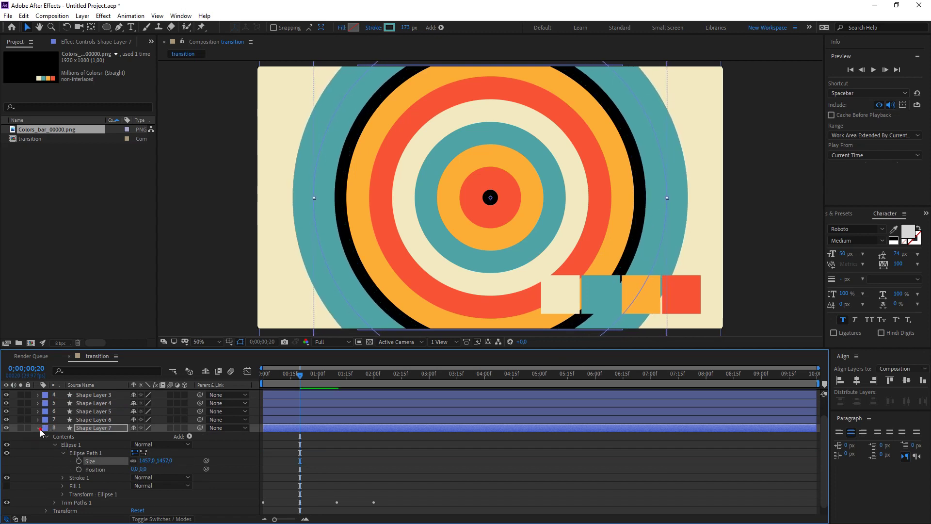
click(39, 427)
- Give the orange ring on Shape Layer 6 a 158 px stroke and size 1150
click(39, 444)
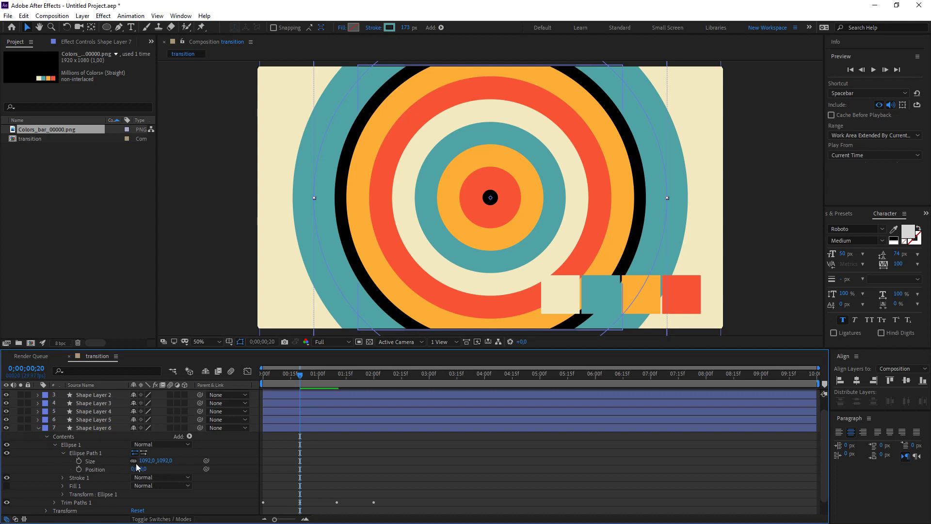
click(104, 429)
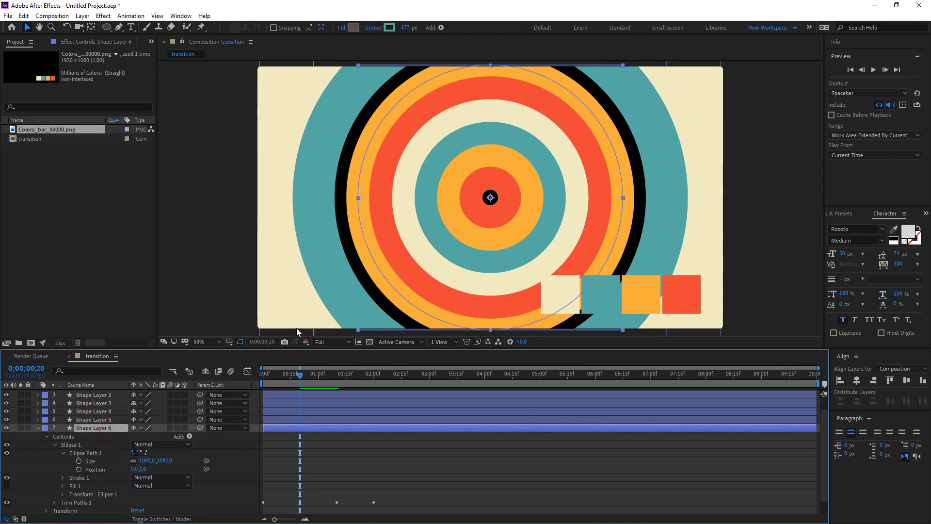
drag(406, 28, 436, 28)
drag(151, 461, 179, 461)
click(802, 230)
- Collapse all layer properties and hide the colour-swatch reference image layer
key(comma)
key(comma)
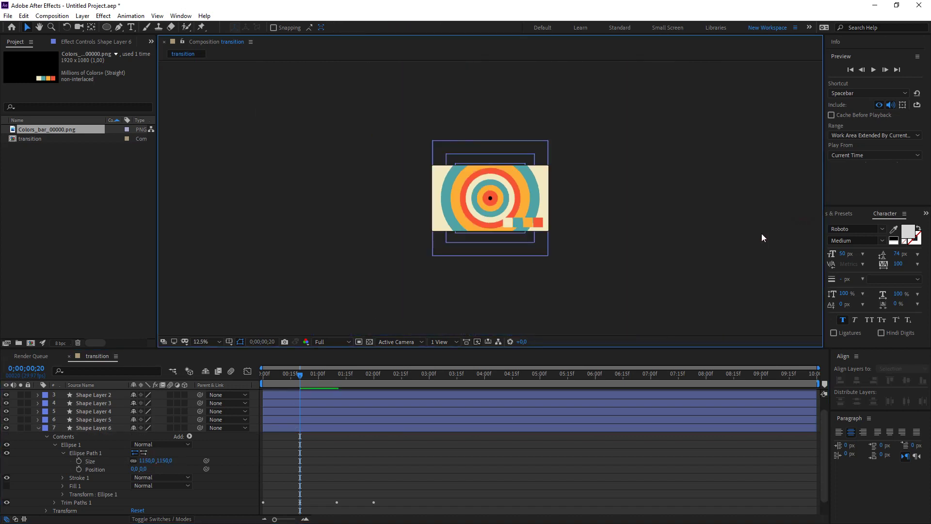
drag(268, 375, 295, 378)
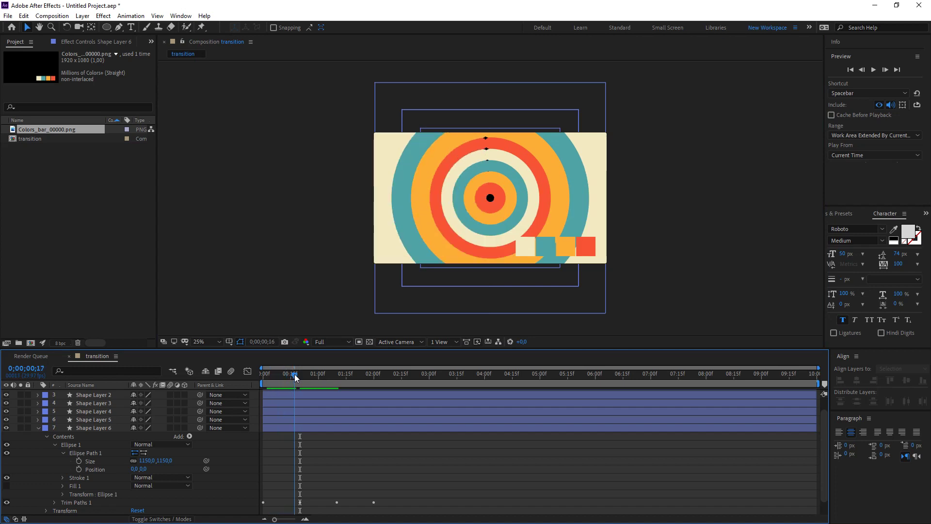
click(50, 427)
click(72, 236)
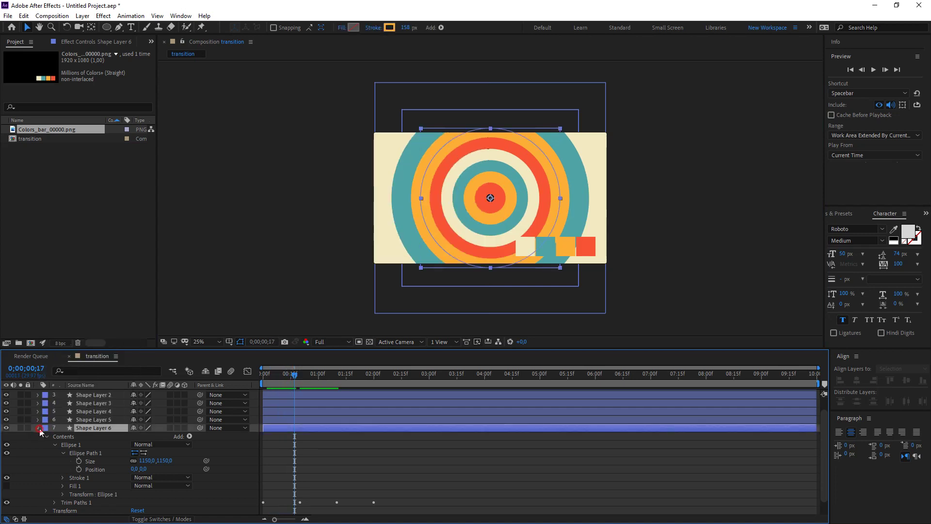
key(ctrl+grave)
key(period)
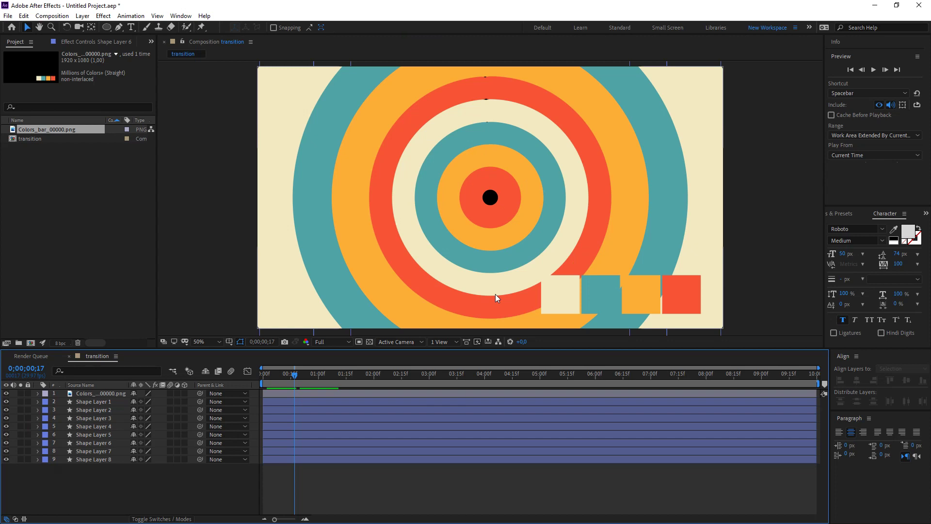
click(6, 393)
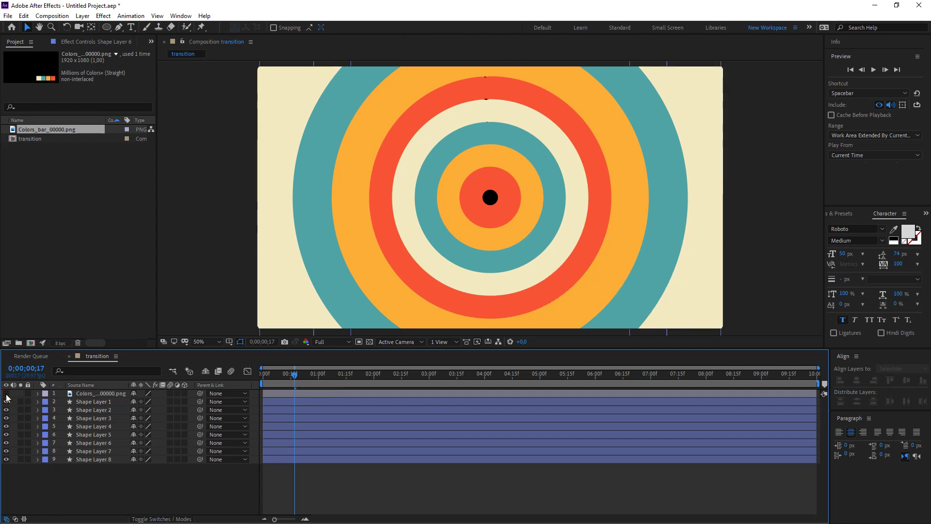
- Zoom the timeline into the first seconds and make Shape Layer 2 start at frame 3
key(comma)
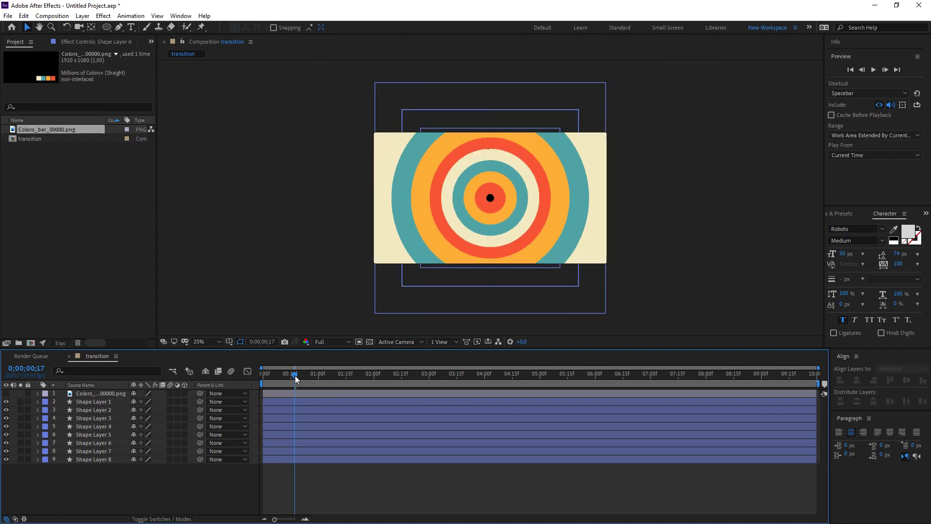
drag(818, 368, 426, 369)
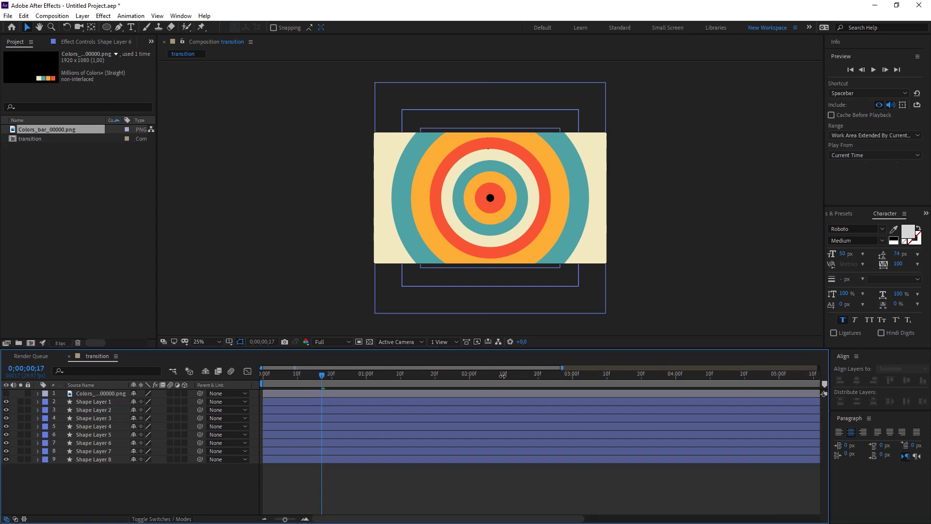
drag(368, 379, 283, 391)
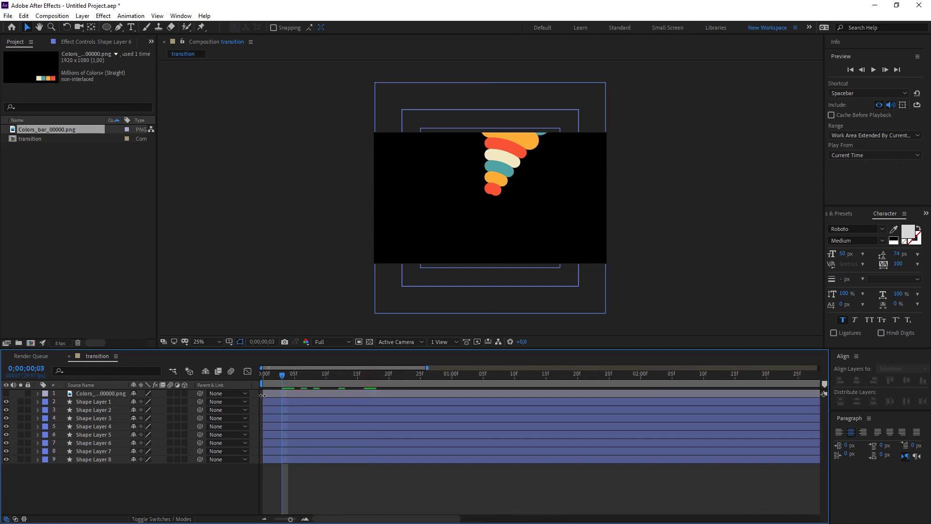
drag(276, 409, 303, 413)
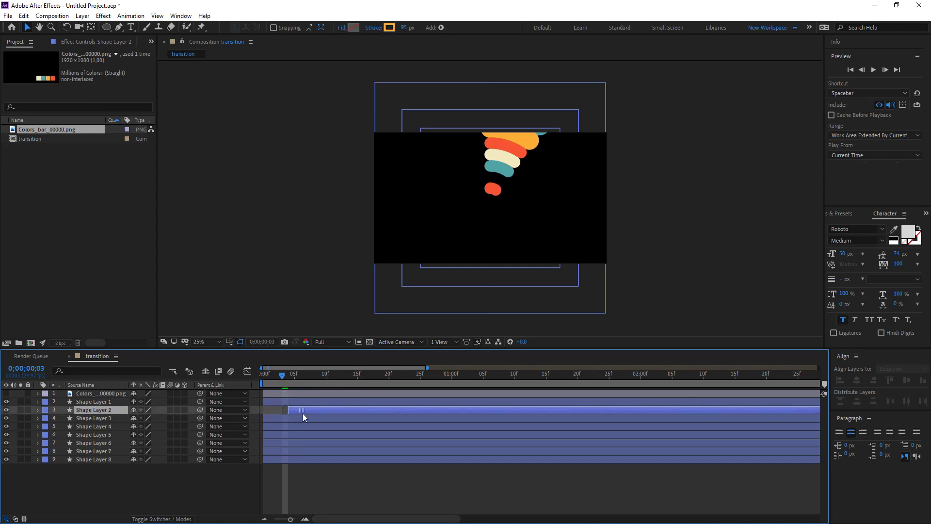
key(bracketleft)
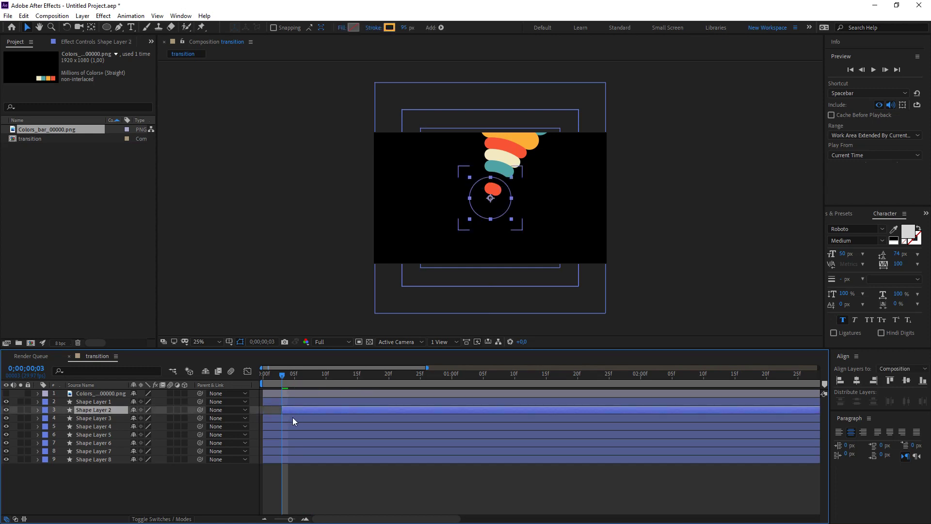
- Offset Shape Layers 3 through 8 so each starts a few frames after the previous one
drag(281, 379, 301, 376)
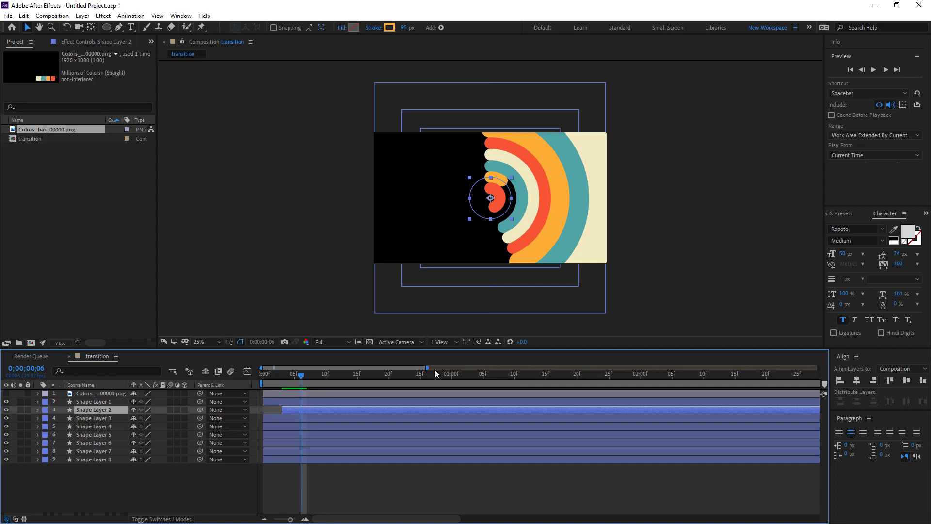
drag(426, 368, 345, 368)
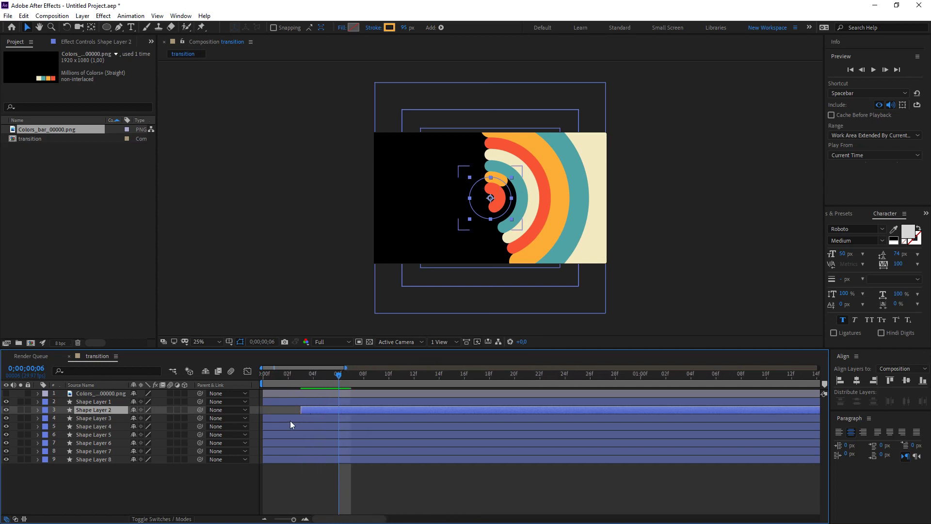
drag(291, 421, 462, 435)
click(368, 426)
click(378, 435)
drag(313, 446, 498, 439)
drag(331, 448, 535, 450)
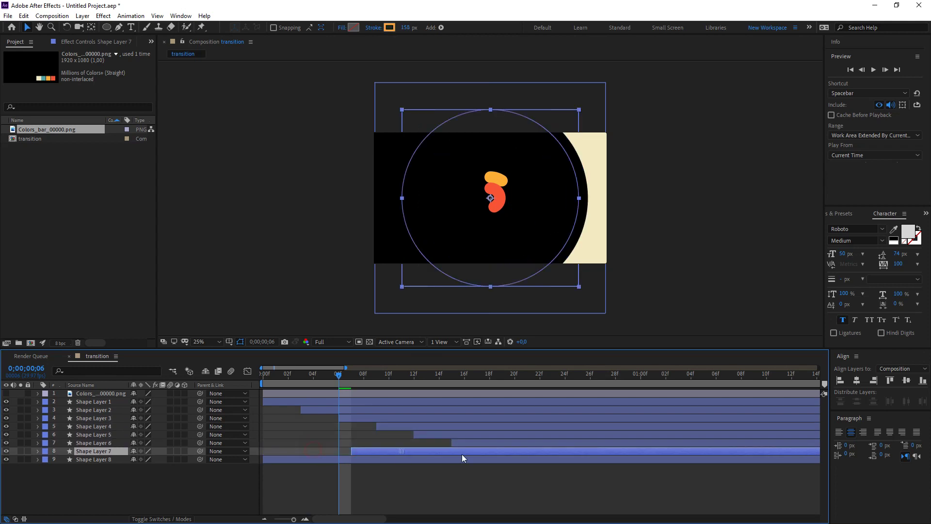
drag(306, 460, 571, 461)
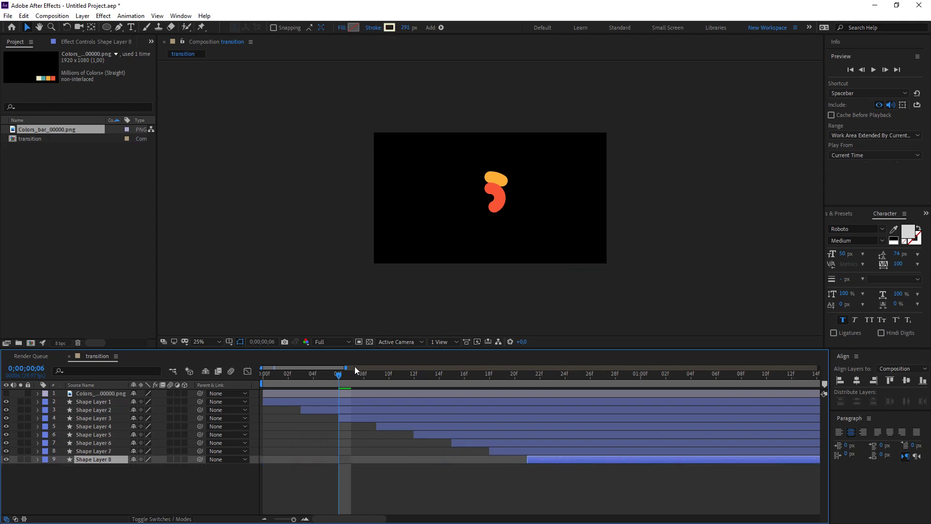
drag(346, 368, 547, 367)
click(280, 376)
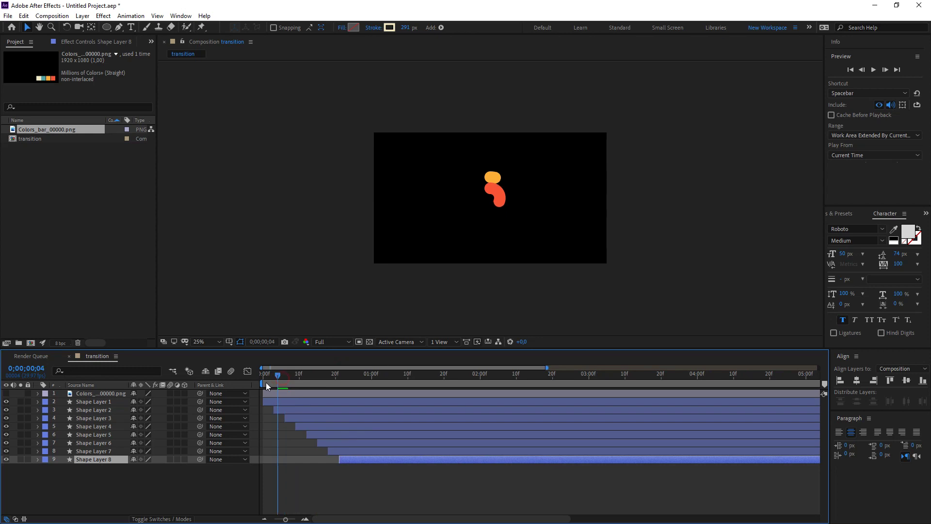
click(266, 383)
click(184, 497)
key(space)
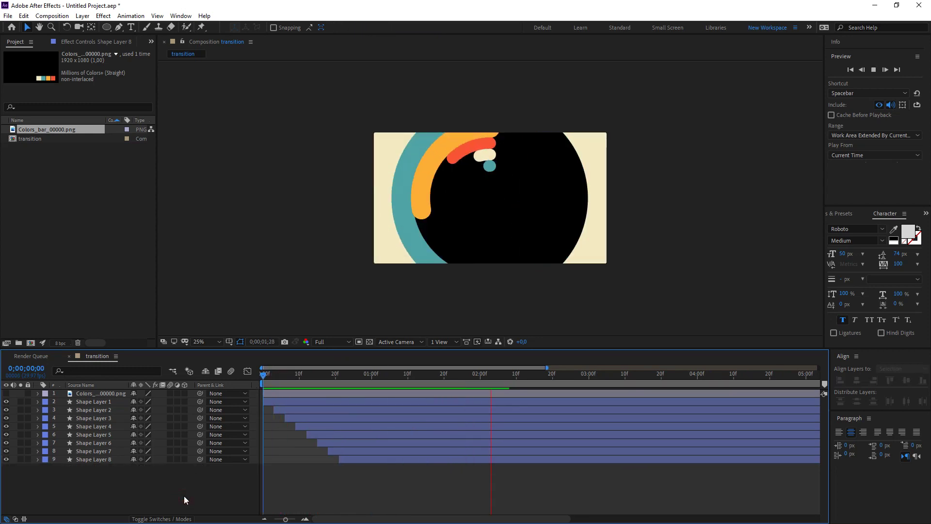
key(space)
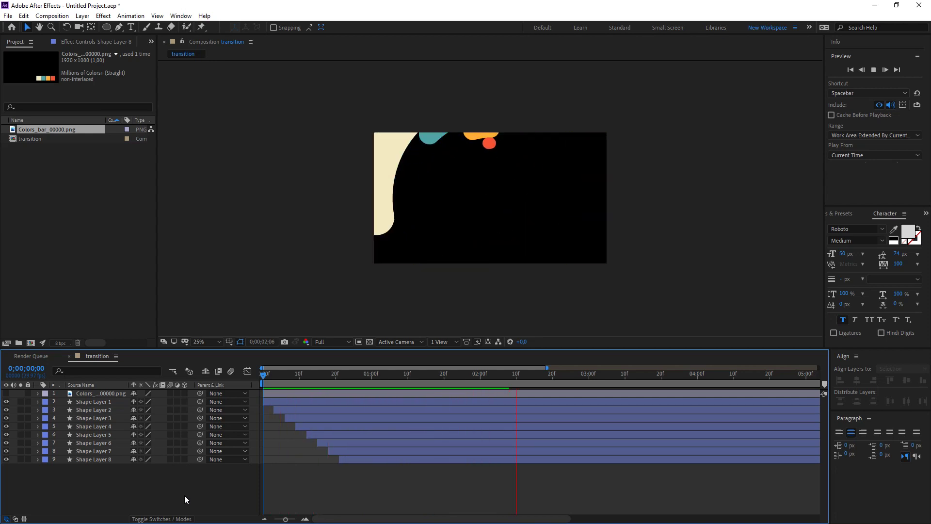
key(space)
mouse_move(403, 383)
mouse_down()
mouse_move(371, 379)
mouse_move(391, 376)
mouse_up()
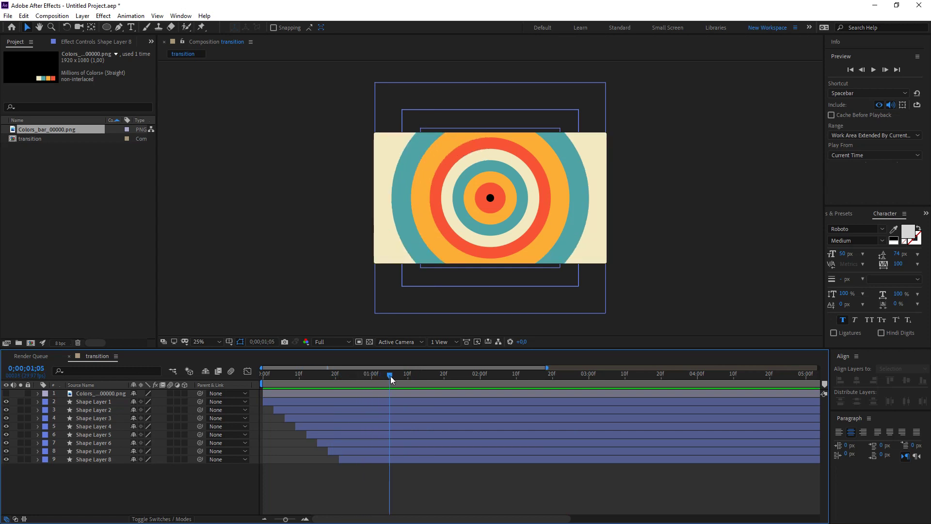
click(104, 403)
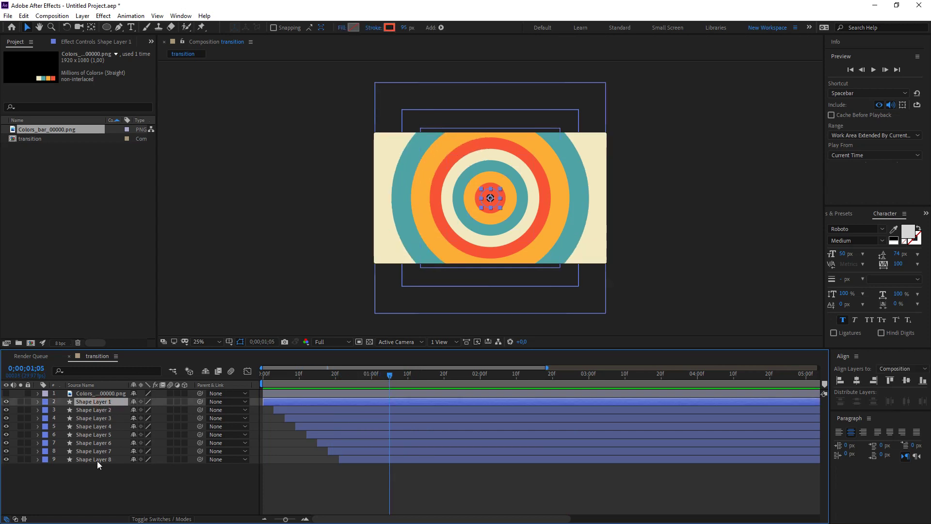
- Rotate the eight ring layers to alternating angles: +34, -46, +37, -64, +57, -67, +59, -65
shift+click(97, 461)
key(r)
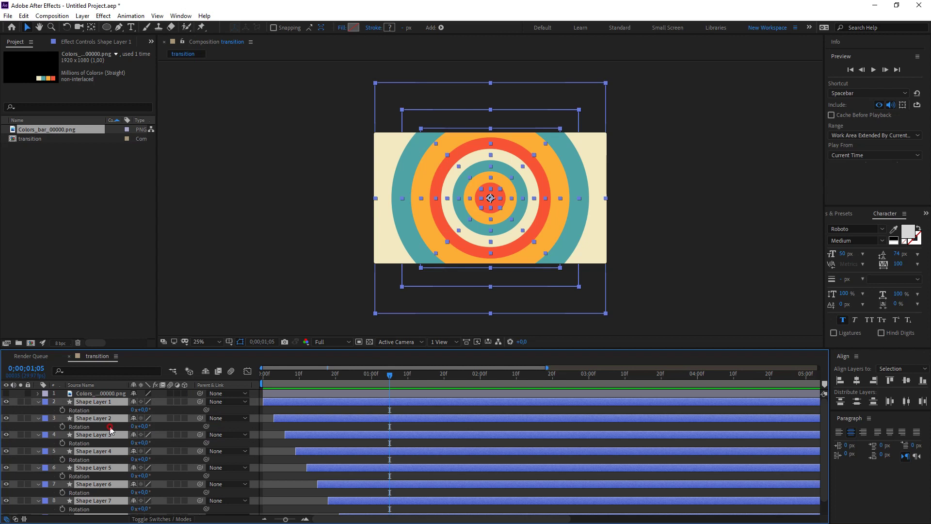
click(110, 426)
mouse_move(143, 410)
mouse_down()
mouse_move(159, 410)
mouse_move(120, 427)
mouse_move(159, 443)
mouse_move(112, 459)
mouse_move(171, 476)
mouse_move(117, 493)
mouse_move(173, 495)
mouse_move(114, 510)
mouse_up()
scroll(167, 492, down, 1)
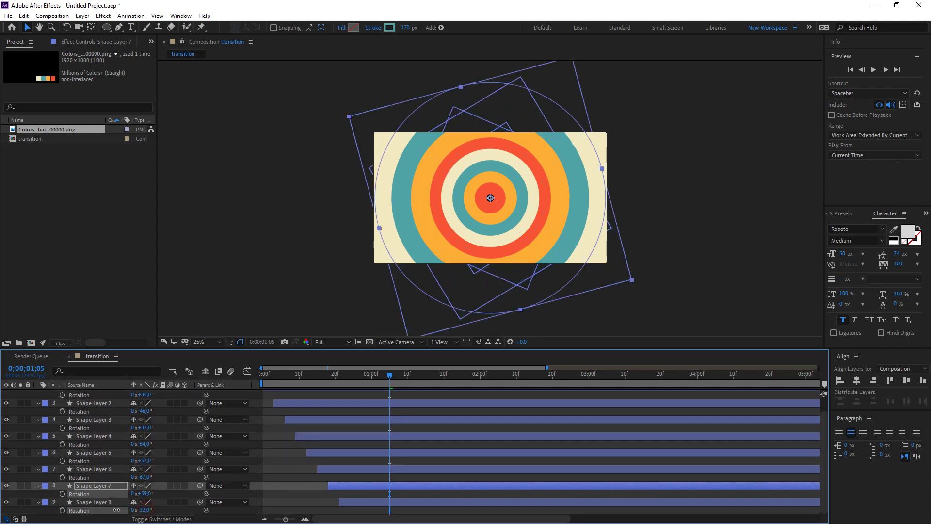
drag(390, 375, 236, 386)
- Preview the rotating rings, then go to 1;09 at 50% view with all layers selected
key(space)
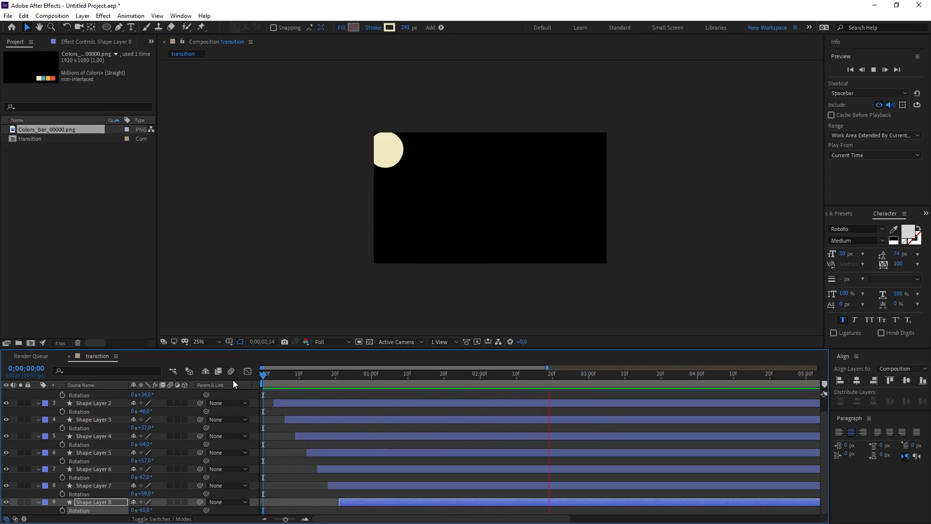
drag(367, 376, 357, 378)
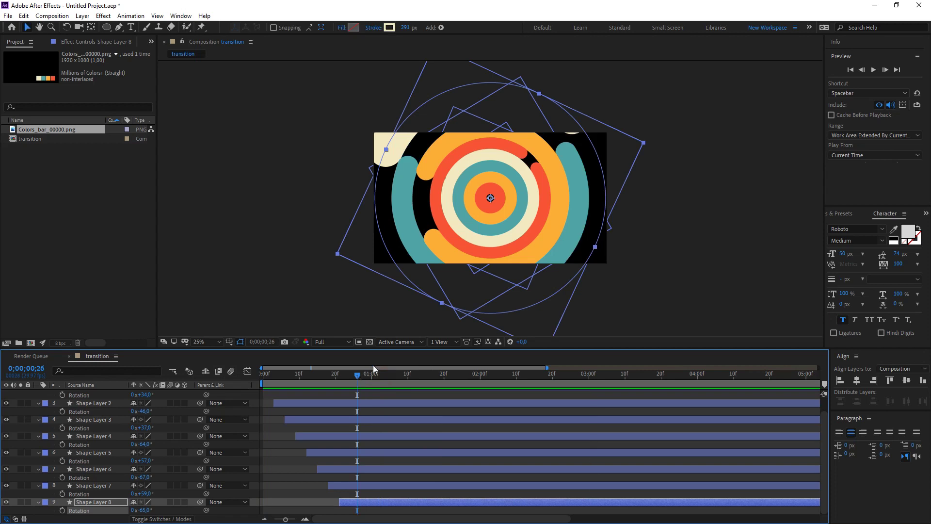
key(period)
click(291, 385)
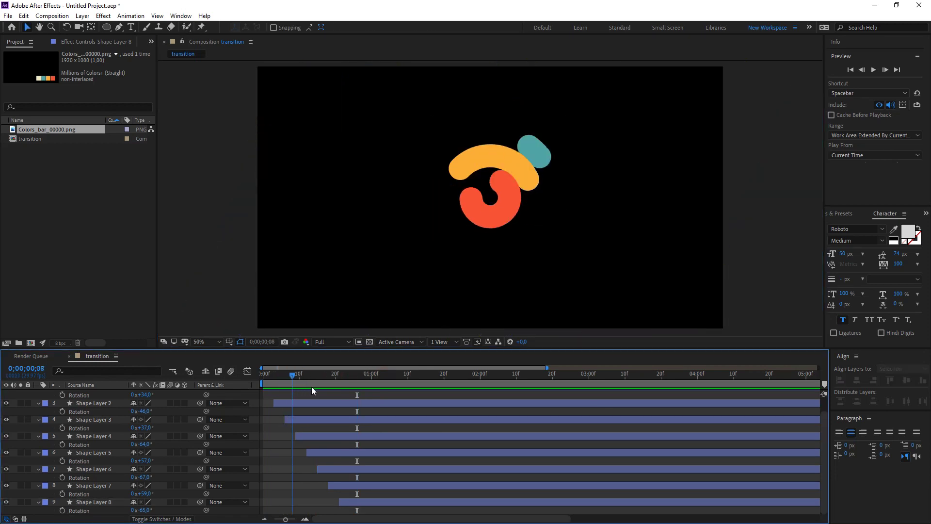
drag(311, 386, 404, 382)
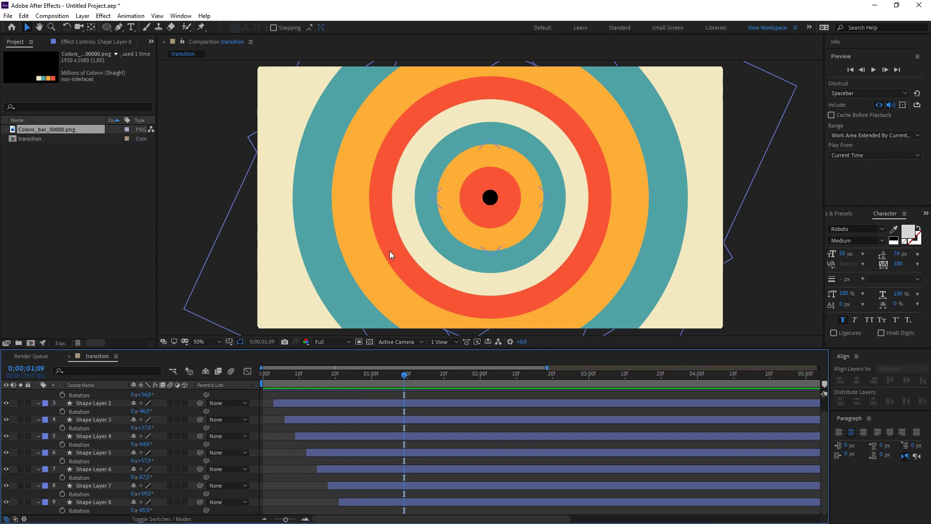
click(79, 403)
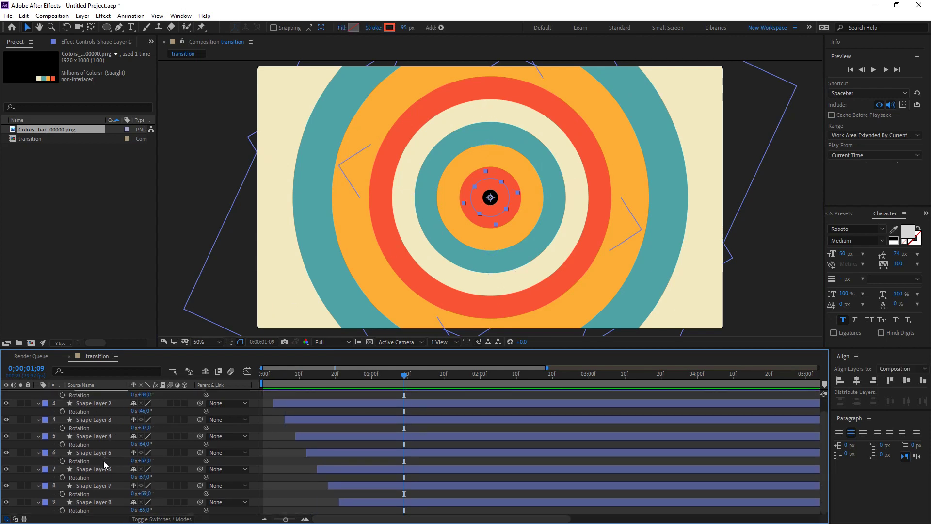
key(ctrl+a)
- Start keyframing the Stroke Width of Shape Layer 1's Ellipse 1 stroke
key(r)
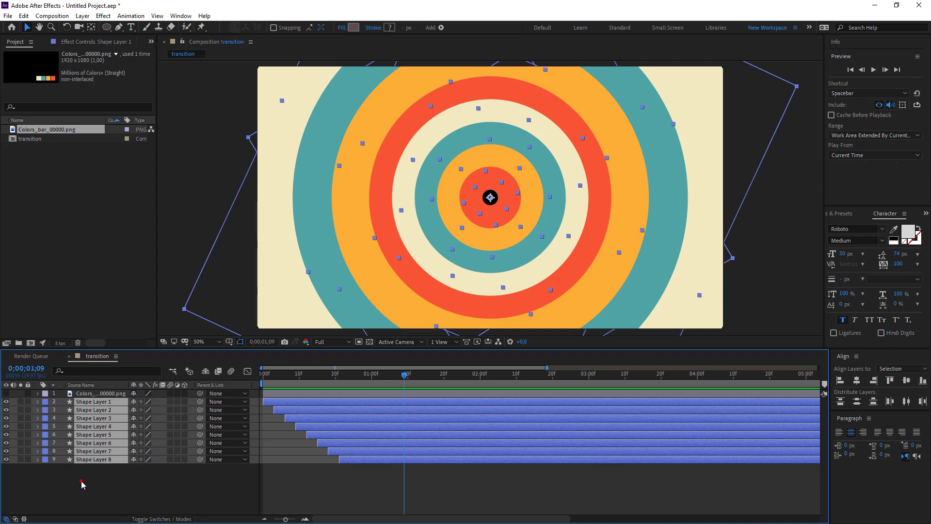
click(80, 481)
click(99, 402)
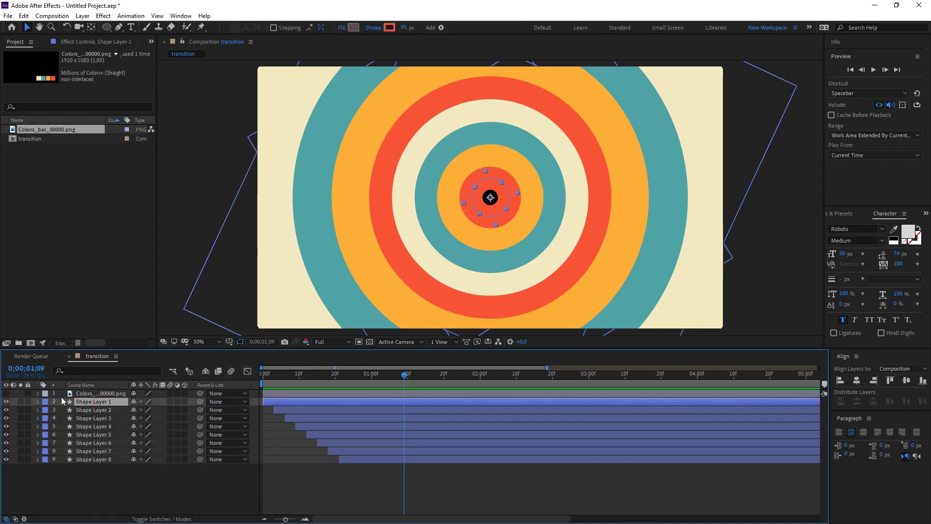
click(38, 402)
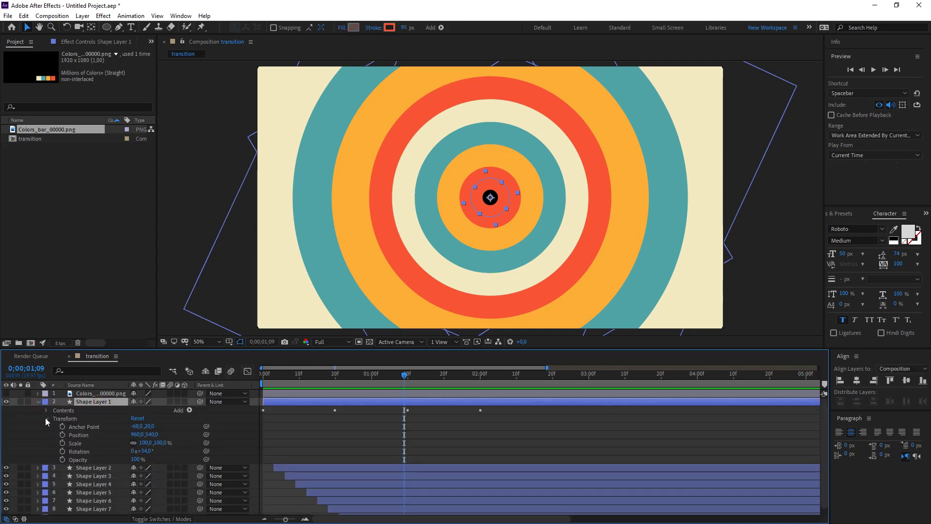
click(45, 410)
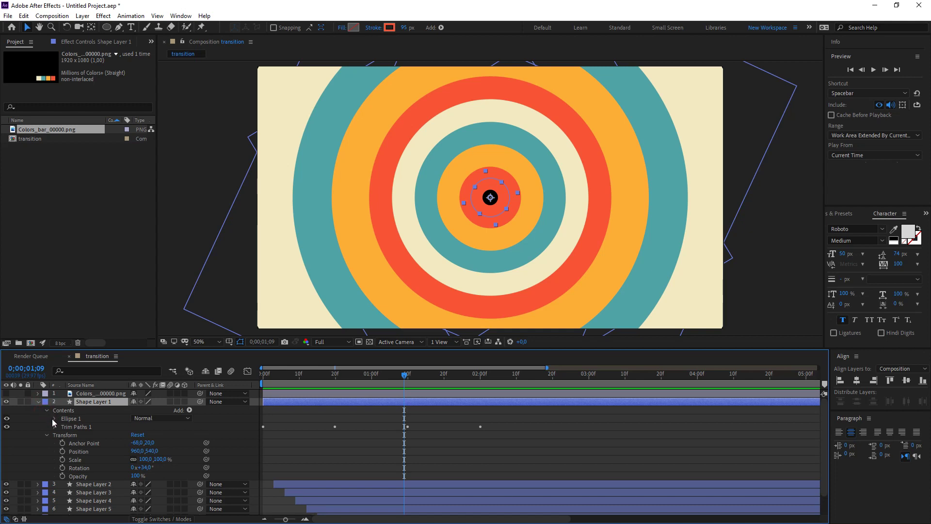
click(54, 420)
click(62, 435)
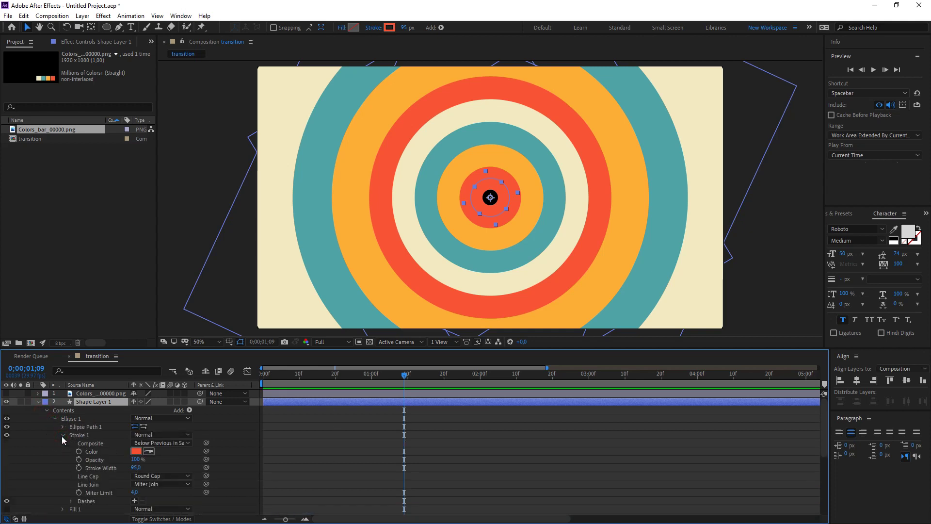
click(79, 467)
- Move the first stroke width keyframe to frame 16 and thicken the stroke to 190 at frame 27
mouse_move(404, 375)
mouse_down()
mouse_move(311, 392)
mouse_move(331, 402)
mouse_up()
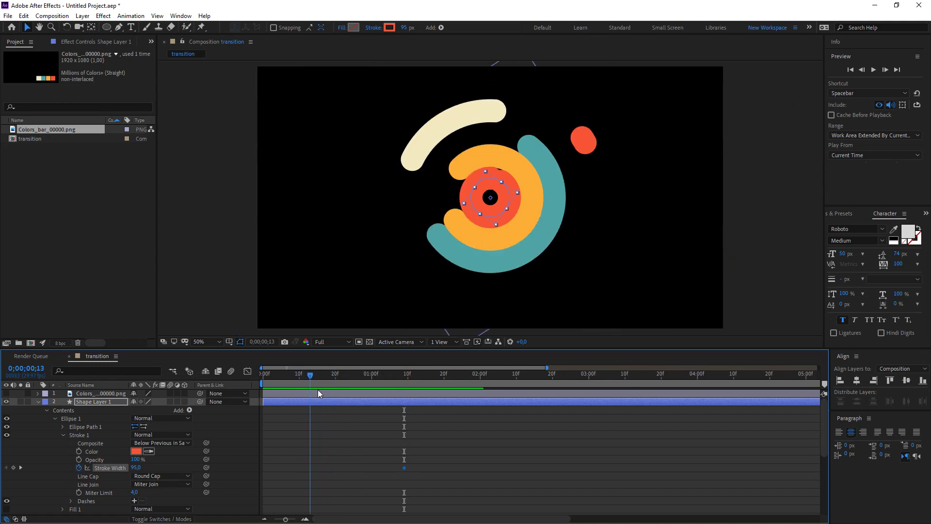
drag(405, 469, 325, 468)
drag(322, 378, 362, 378)
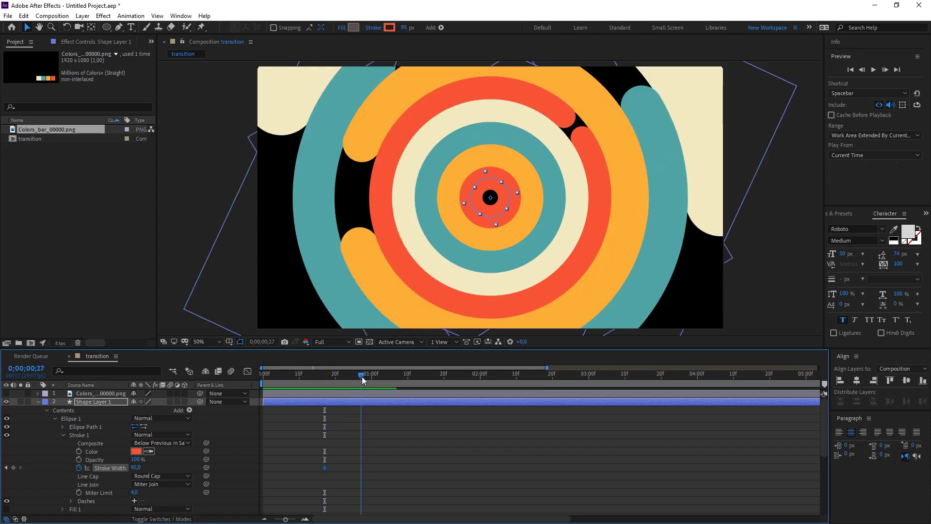
drag(139, 468, 183, 467)
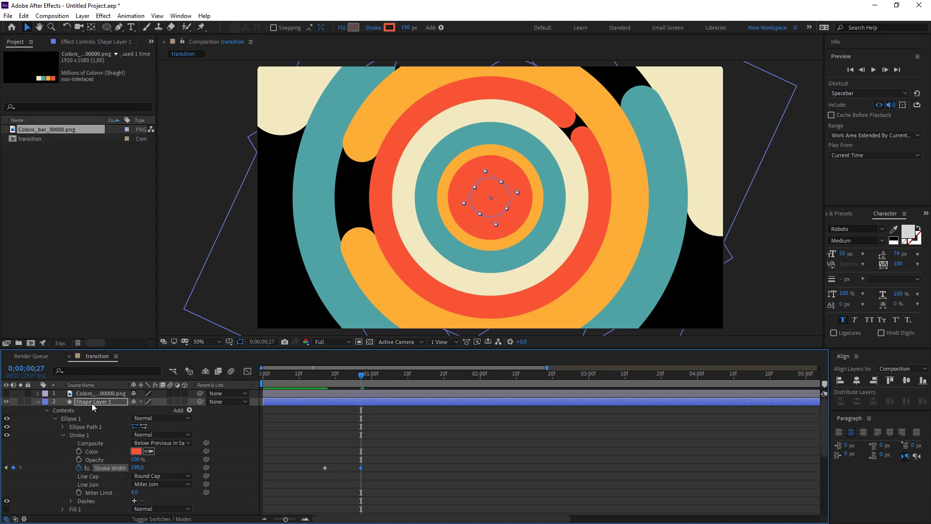
- Add a later keyframe returning the stroke width to 95 and shift the last keyframes' timing
mouse_move(361, 381)
mouse_down()
mouse_move(481, 390)
mouse_move(341, 419)
mouse_move(474, 416)
mouse_move(426, 427)
mouse_up()
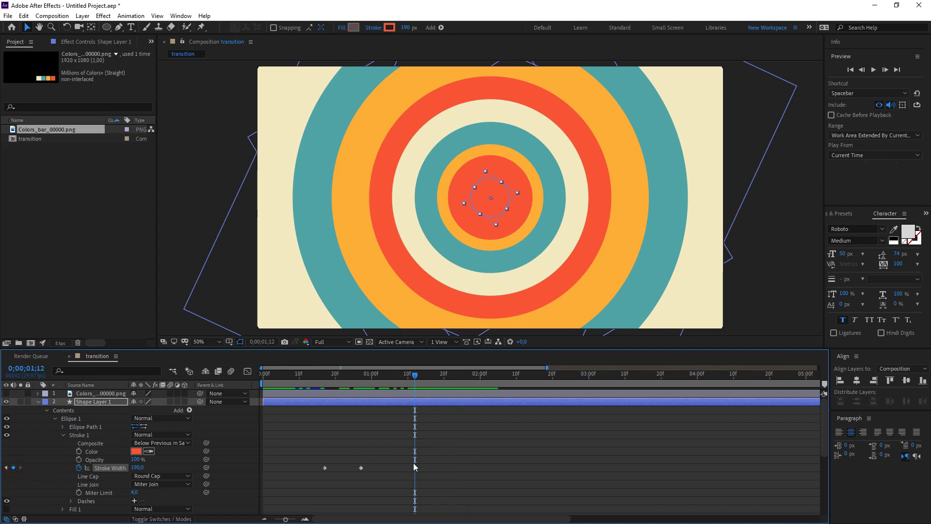
drag(414, 469, 394, 469)
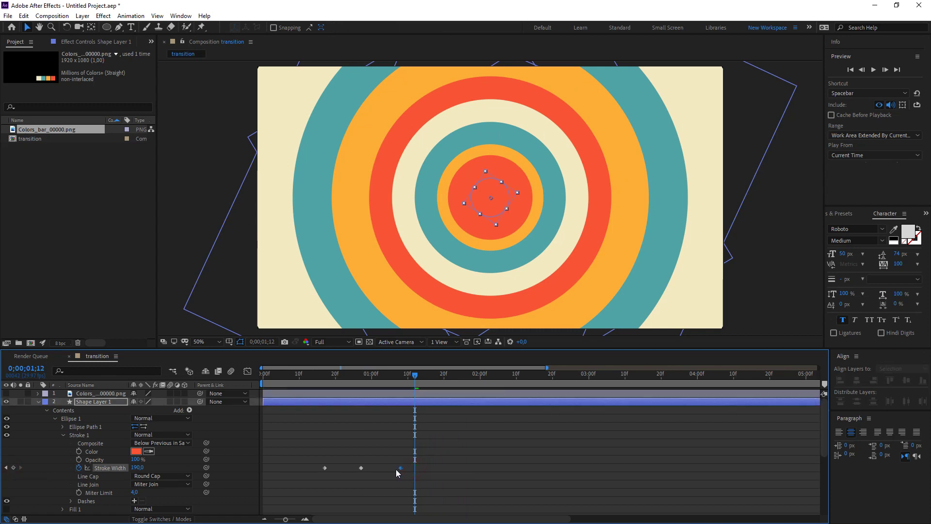
click(325, 468)
key(ctrl+c)
key(ctrl+v)
mouse_move(407, 374)
mouse_down()
mouse_move(400, 383)
mouse_move(421, 390)
mouse_move(415, 399)
mouse_up()
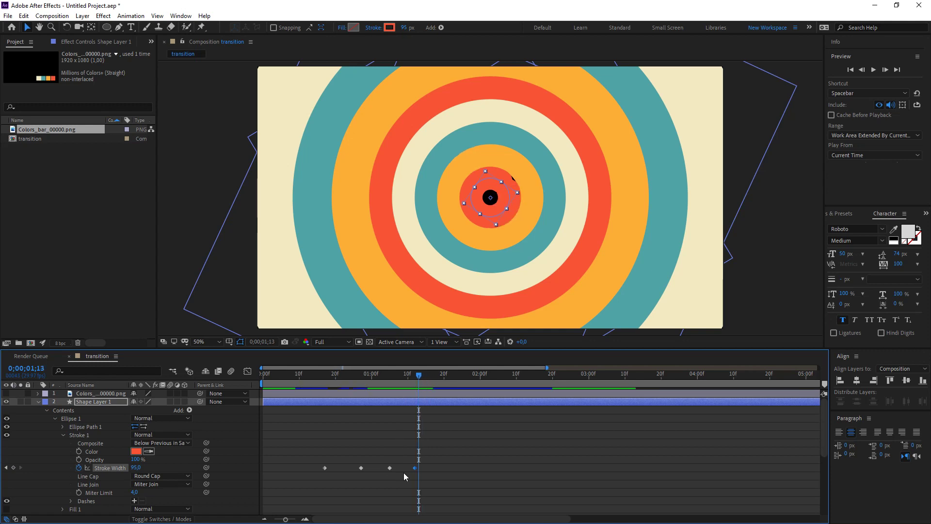
mouse_move(415, 467)
mouse_down()
mouse_move(441, 468)
mouse_move(419, 468)
mouse_up()
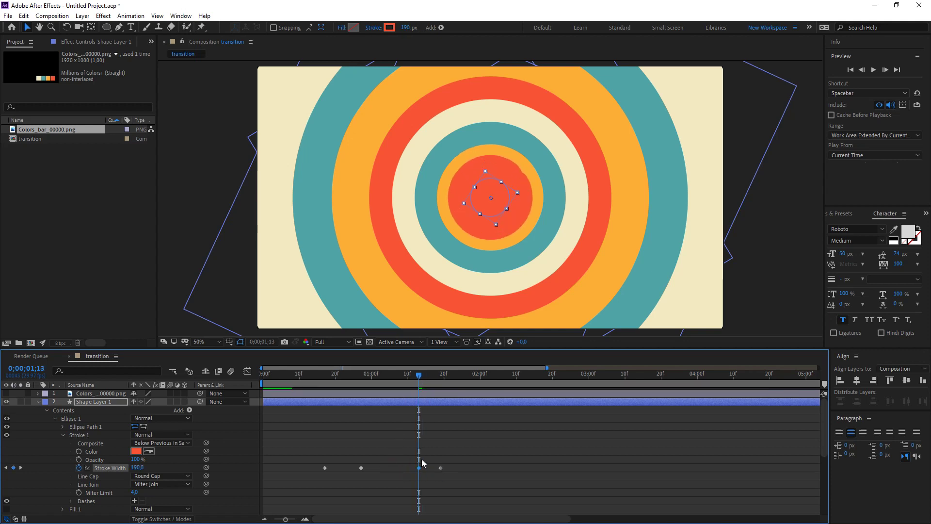
- Preview the centre ring animation and drag Shape Layer 1 down the layer stack
key(space)
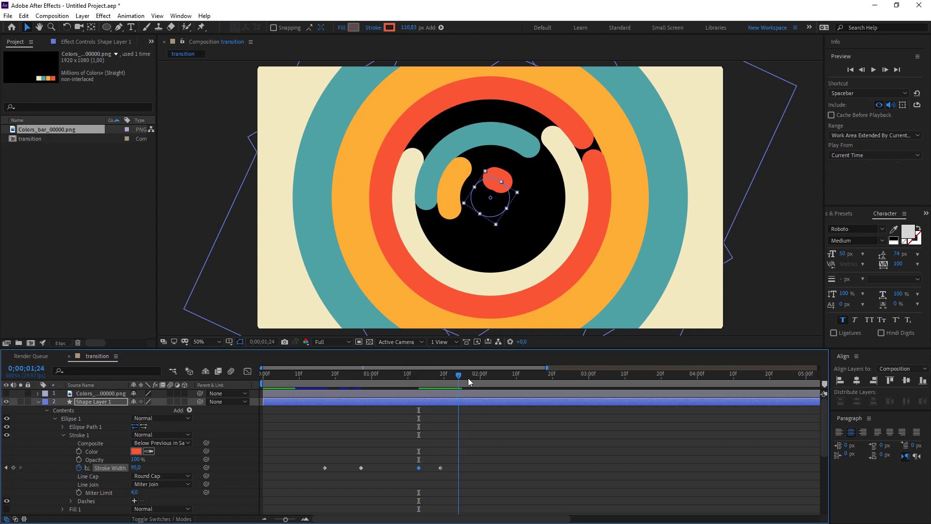
drag(488, 386, 373, 400)
drag(86, 406, 109, 418)
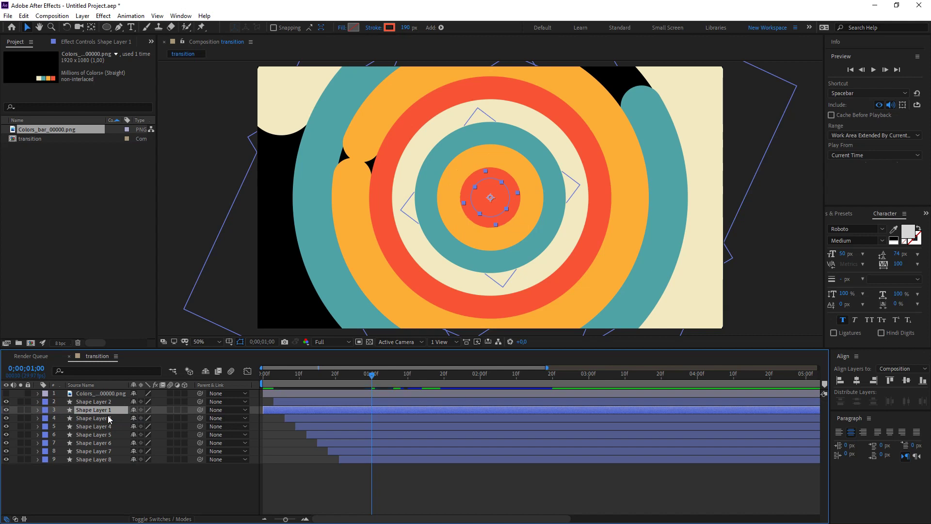
- Drop Shape Layer 1 under Shape Layer 2 and preview the full ring transition from the start
click(162, 519)
click(219, 493)
drag(378, 382, 374, 378)
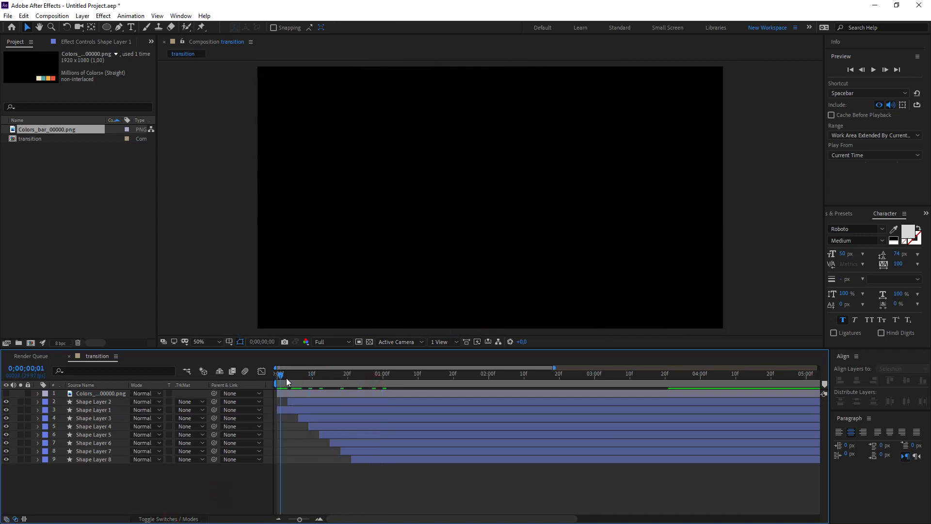
key(space)
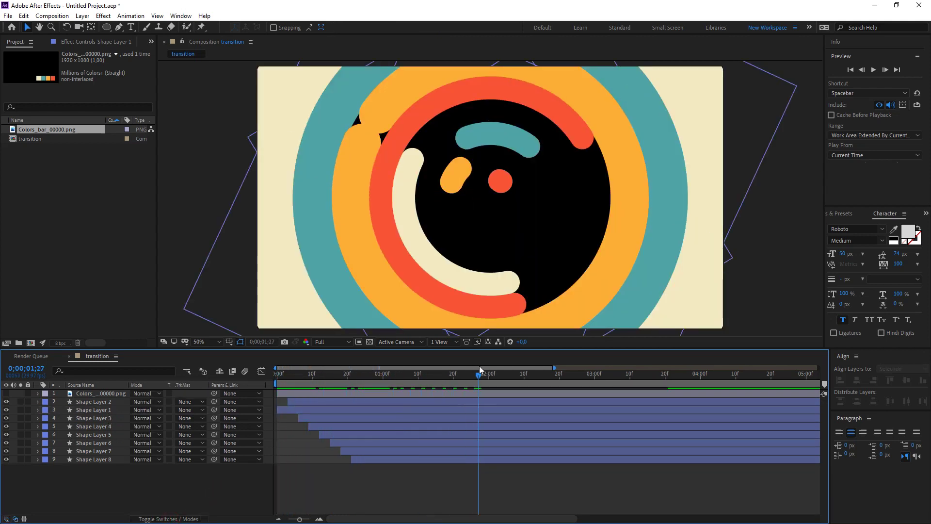
key(comma)
drag(494, 366, 268, 388)
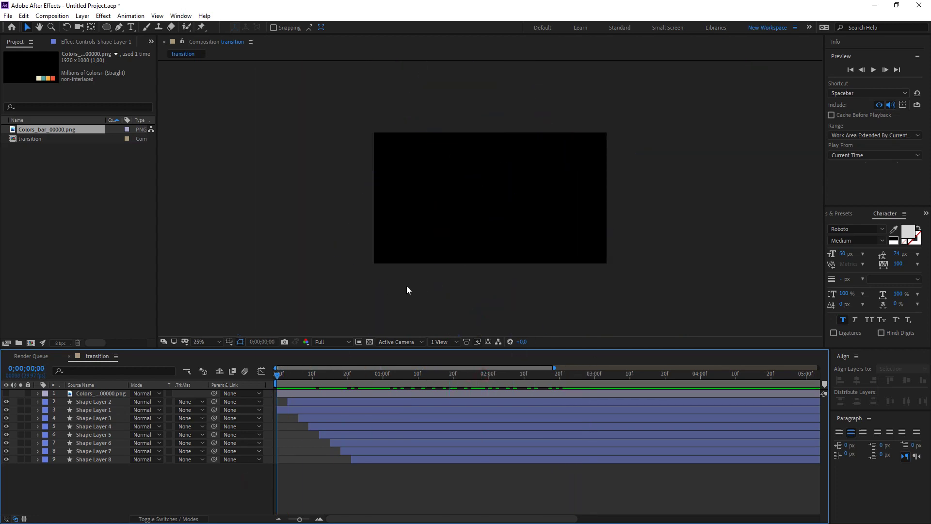
key(period)
key(space)
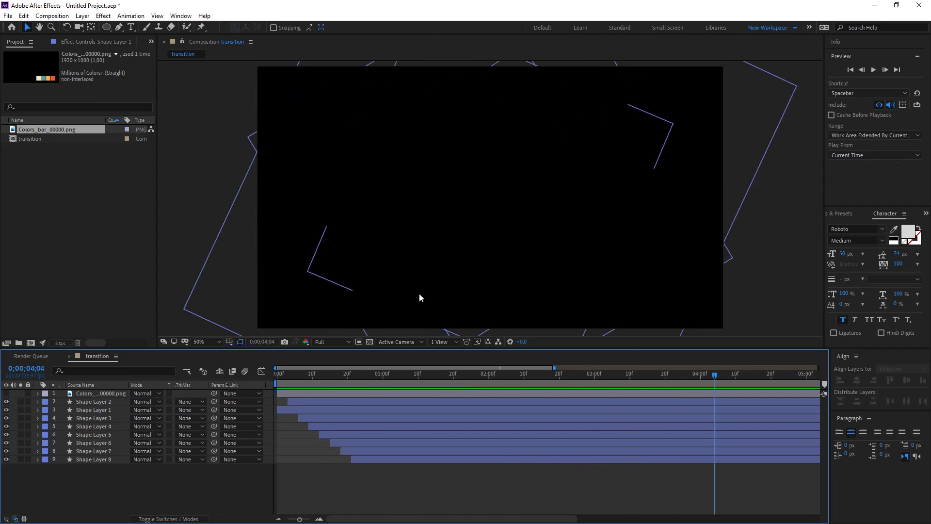
key(space)
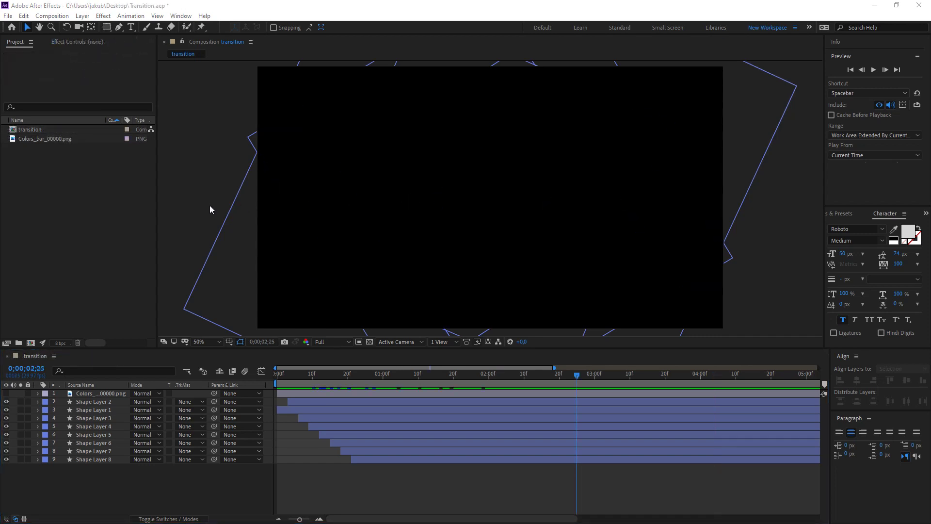
- Create a new 1920×1080 composition named 'transition 2'
right_click(89, 213)
click(112, 218)
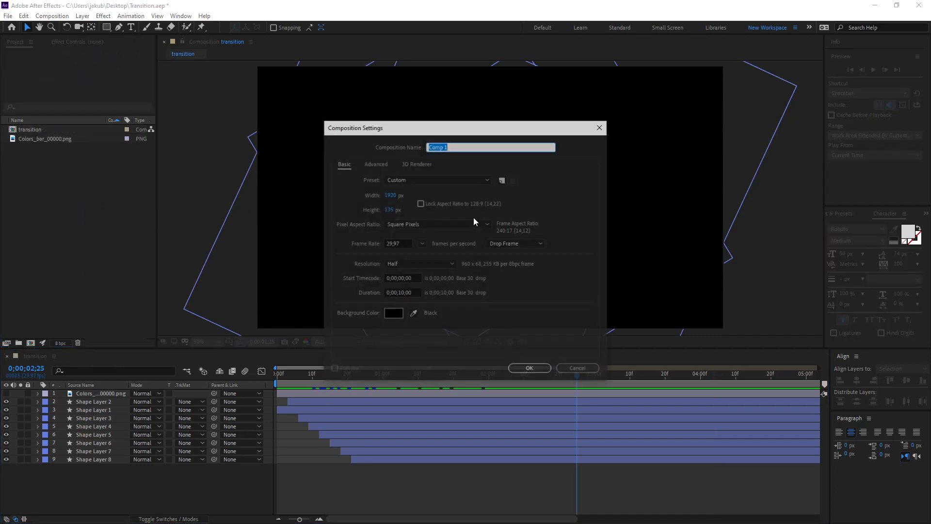
text(transition 2)
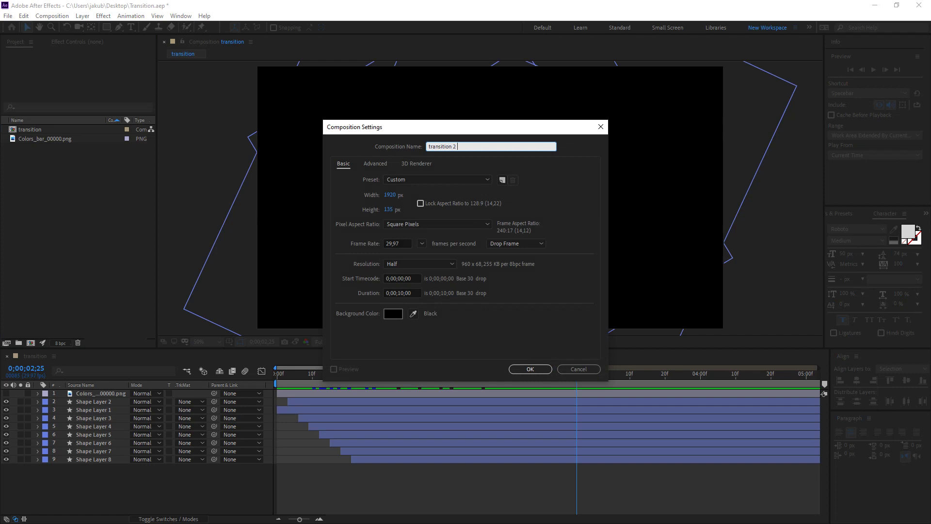
click(388, 210)
text(1080)
key(Return)
- Create a new 1920×135 composition named 'Bar'
drag(280, 373, 352, 375)
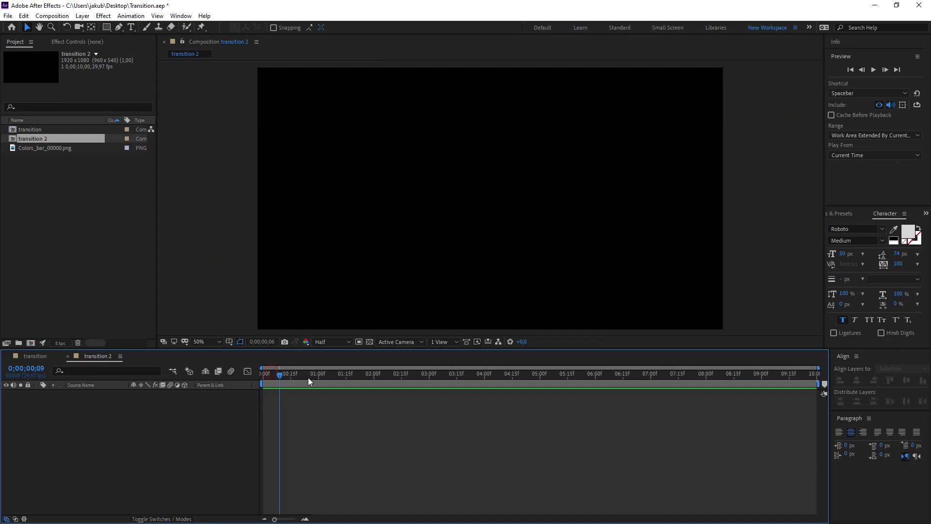
right_click(62, 412)
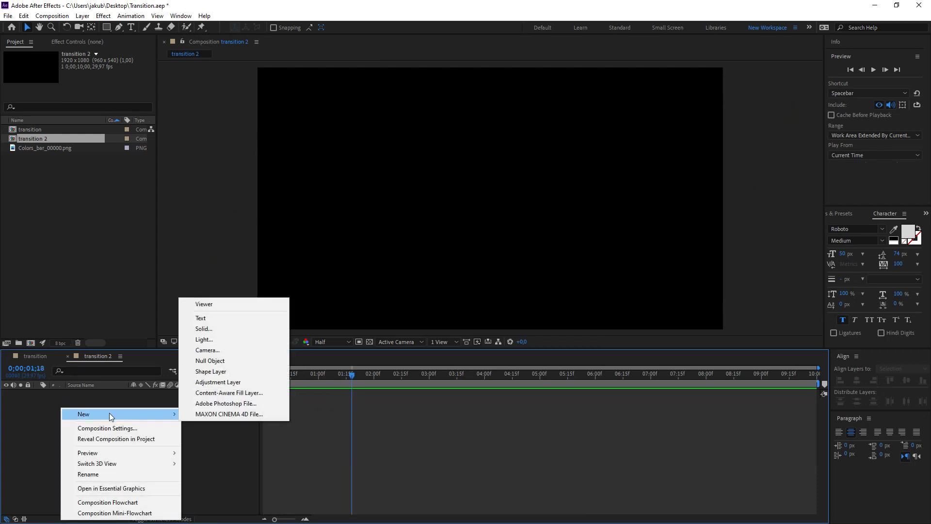
right_click(72, 269)
click(105, 276)
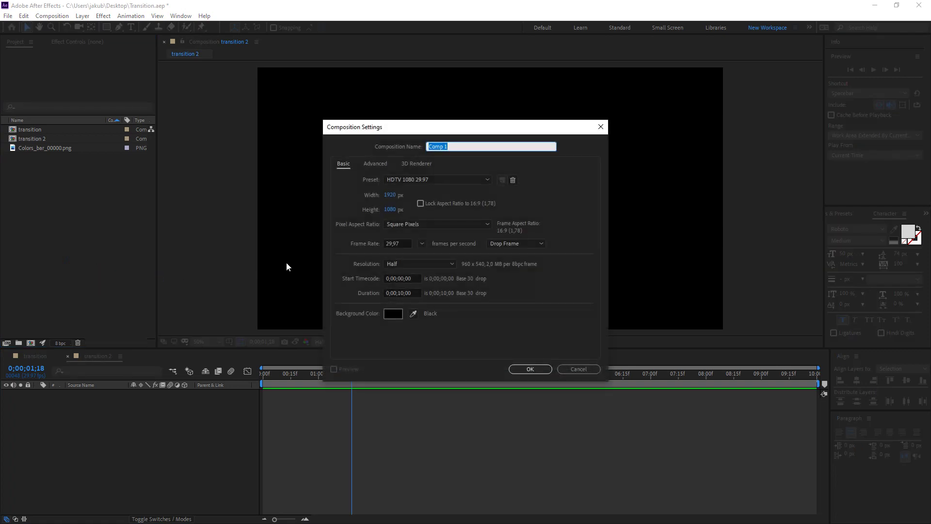
text(Bar)
click(390, 194)
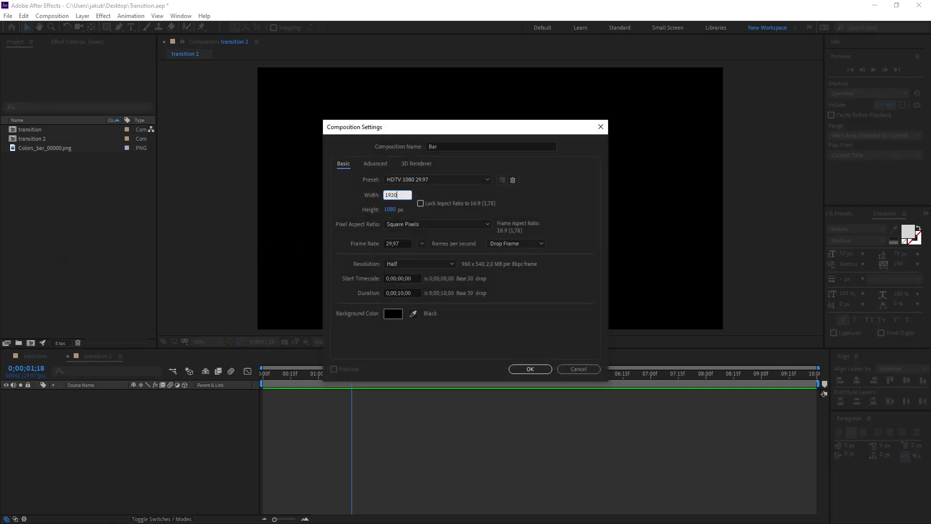
click(391, 210)
text(/8)
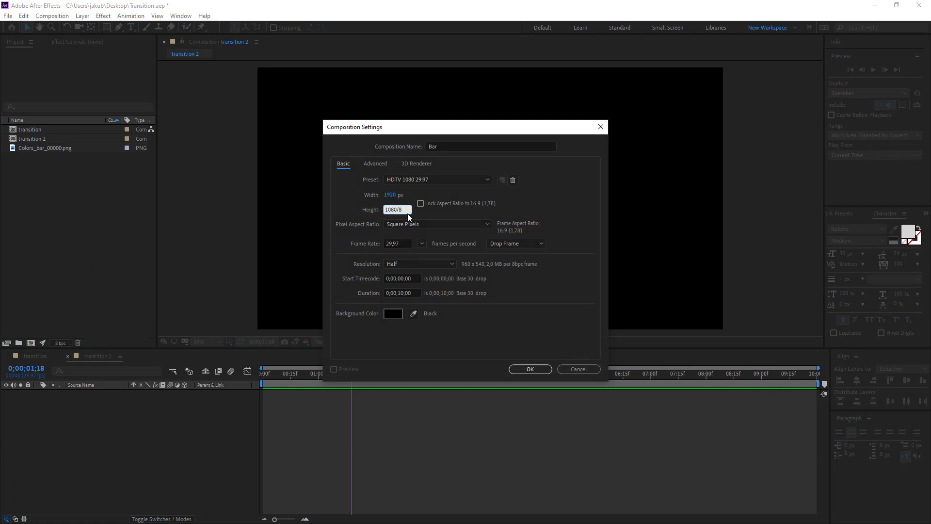
click(530, 212)
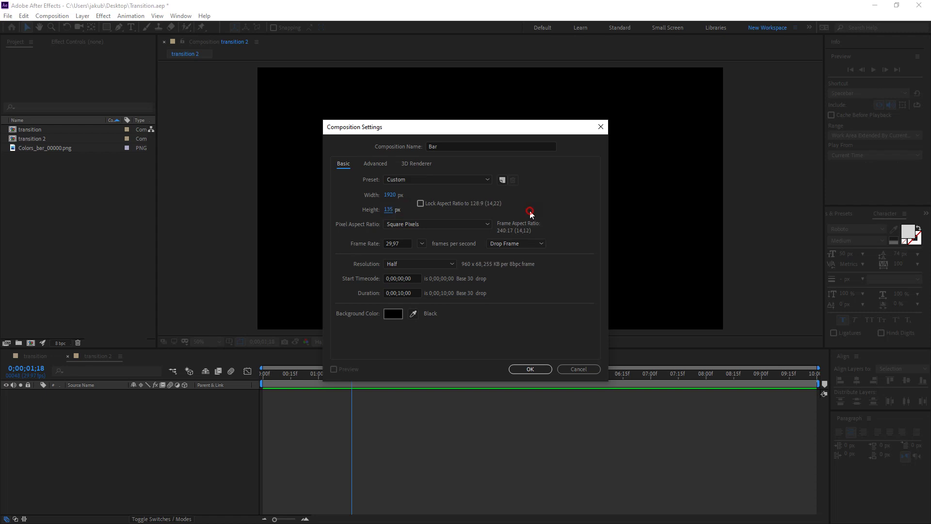
click(530, 369)
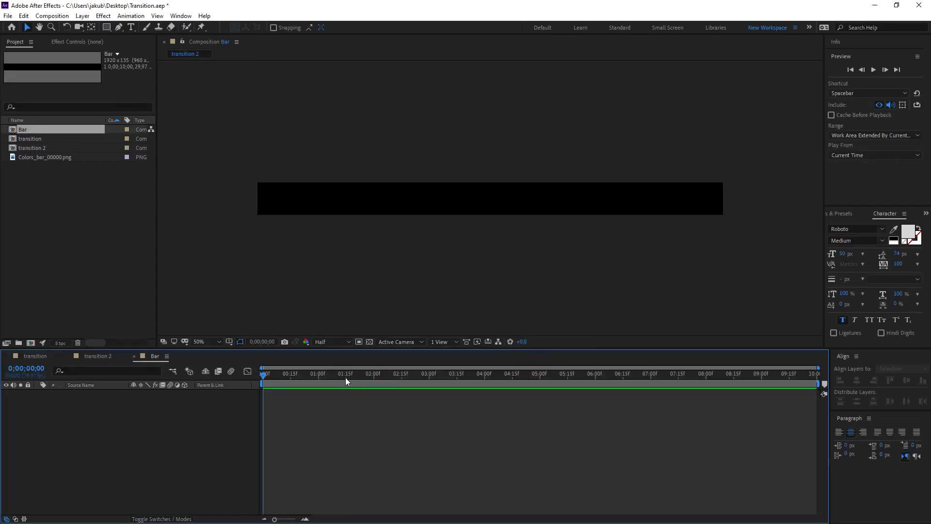
- Add a cream rectangle filling the Bar comp and round its ends with Roundness 152
mouse_move(315, 377)
mouse_down()
mouse_move(270, 380)
mouse_move(293, 383)
mouse_up()
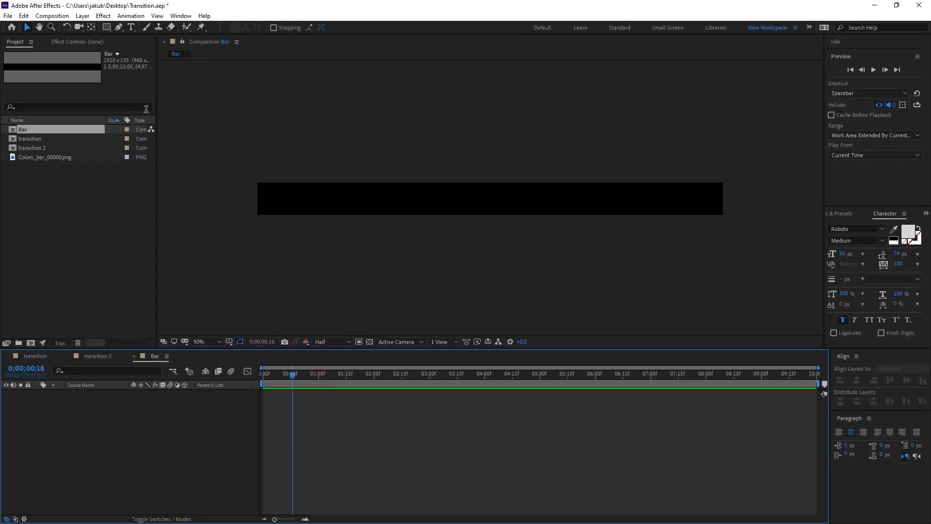
double_click(106, 27)
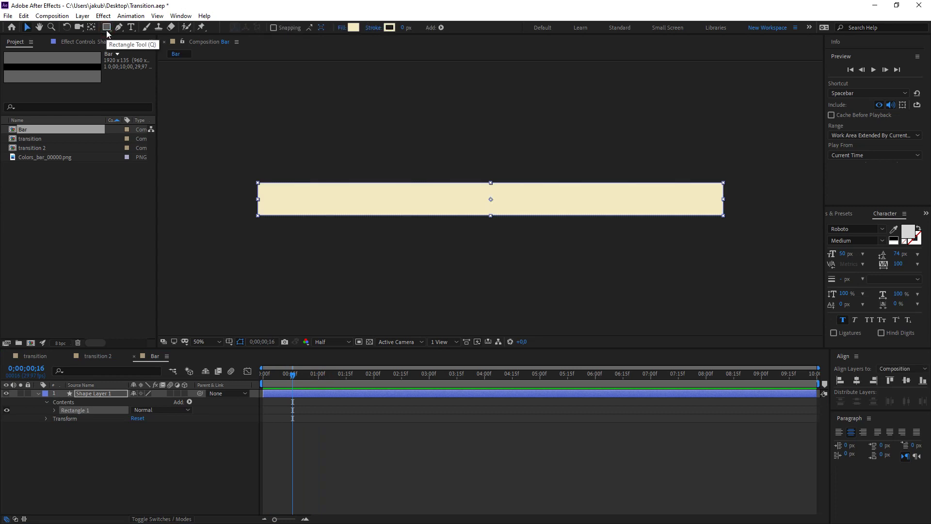
click(52, 411)
click(63, 427)
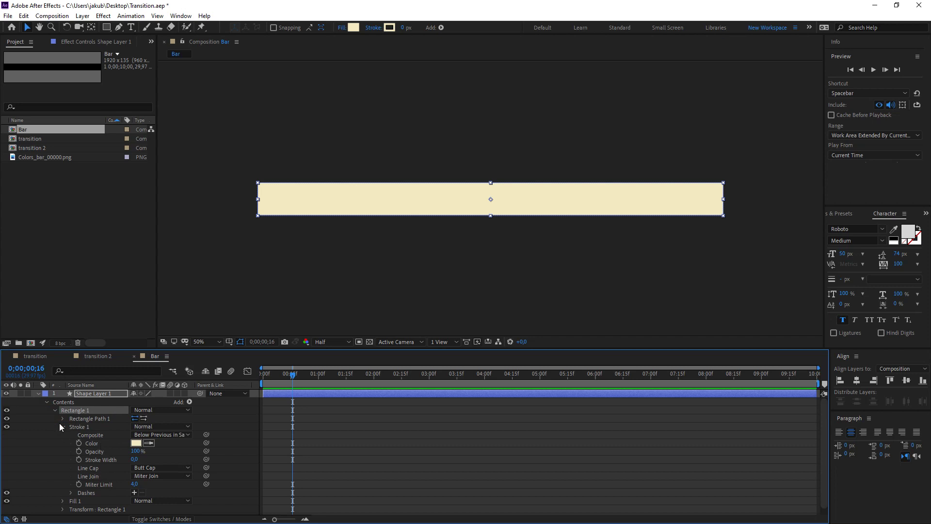
click(62, 426)
click(63, 419)
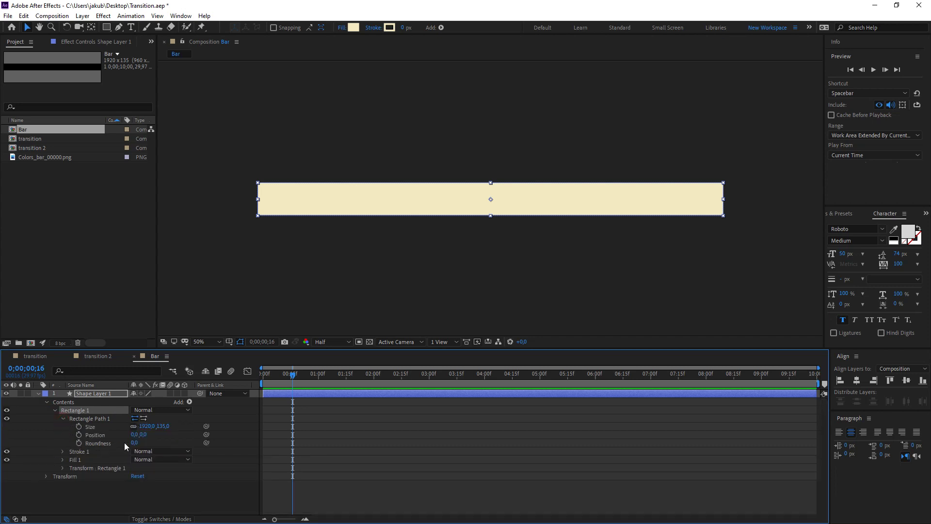
drag(134, 443, 193, 439)
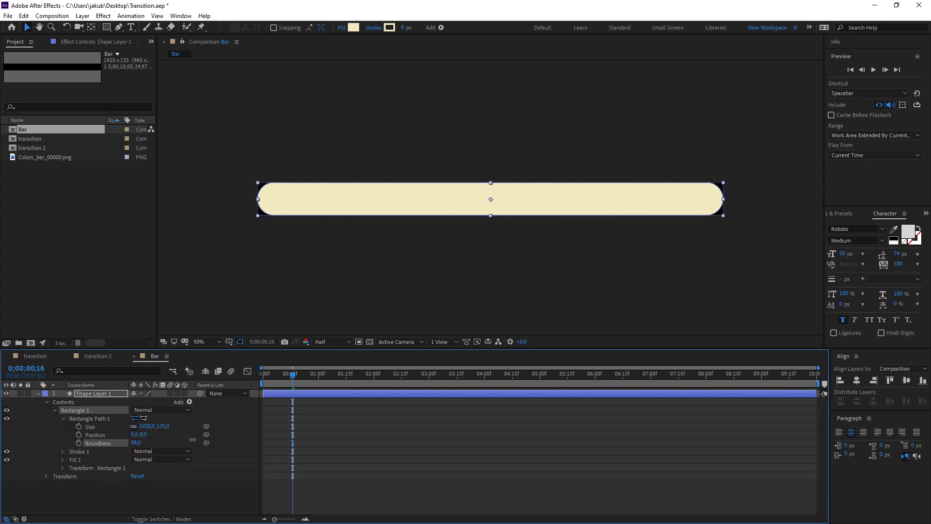
click(37, 393)
click(72, 435)
- Widen the bar to 2127×135 so its rounded ends extend past the frame
drag(293, 381, 294, 380)
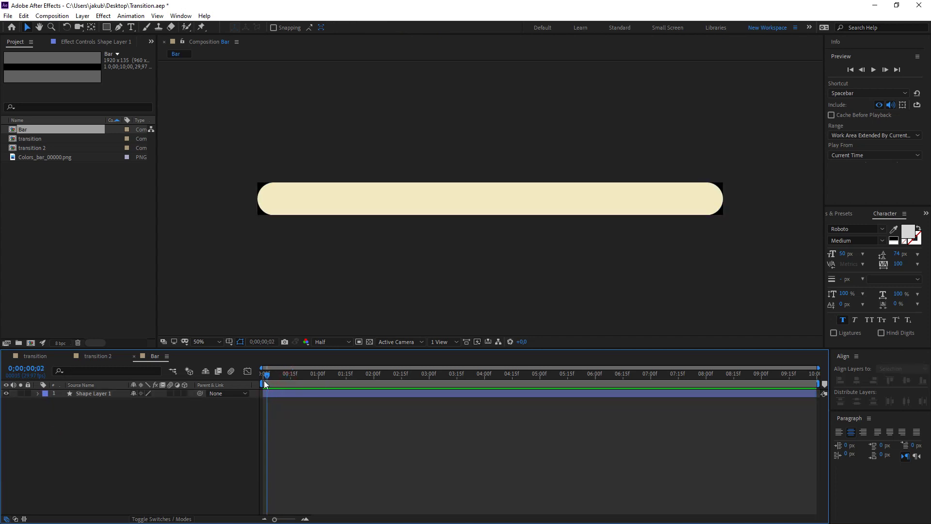
click(34, 395)
click(37, 394)
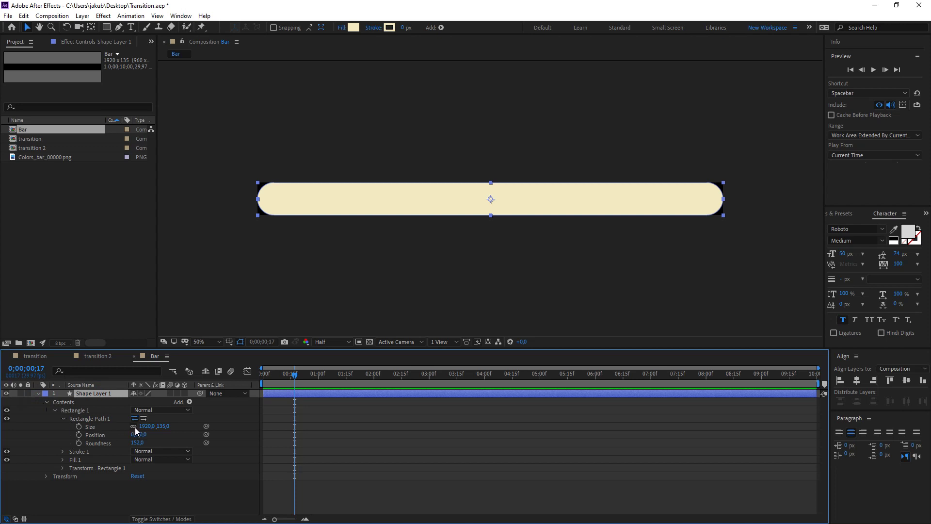
drag(146, 426, 256, 428)
click(345, 310)
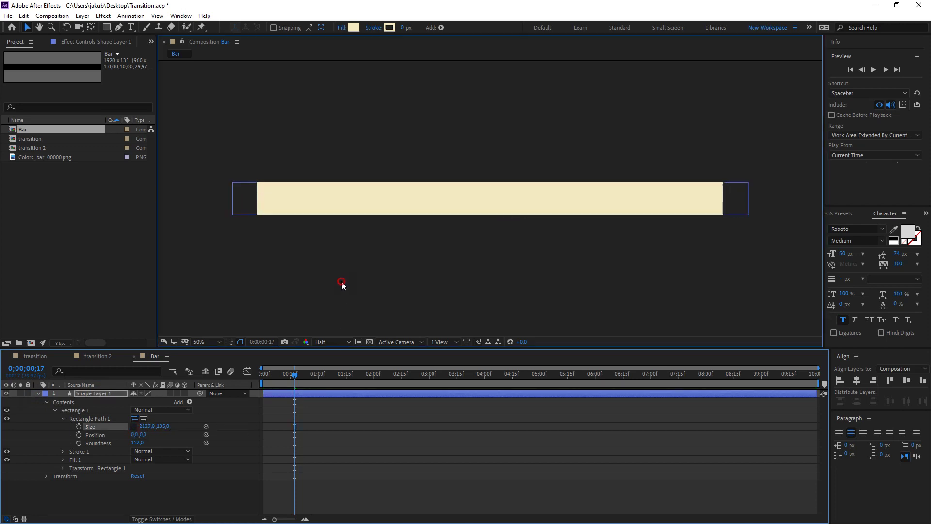
click(38, 393)
drag(286, 383, 260, 383)
click(99, 394)
key(p)
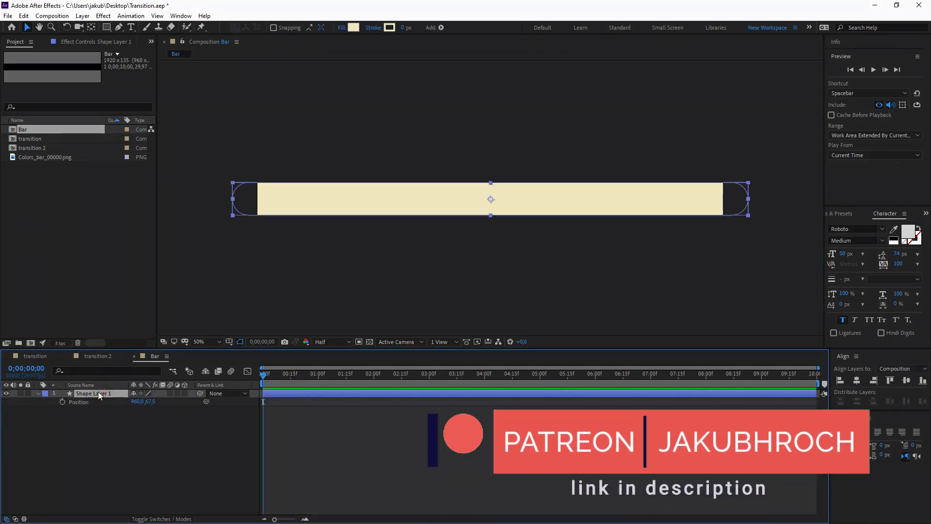
- Move the Position keyframe to about 0;15 and start the bar off the left edge
drag(263, 402, 291, 402)
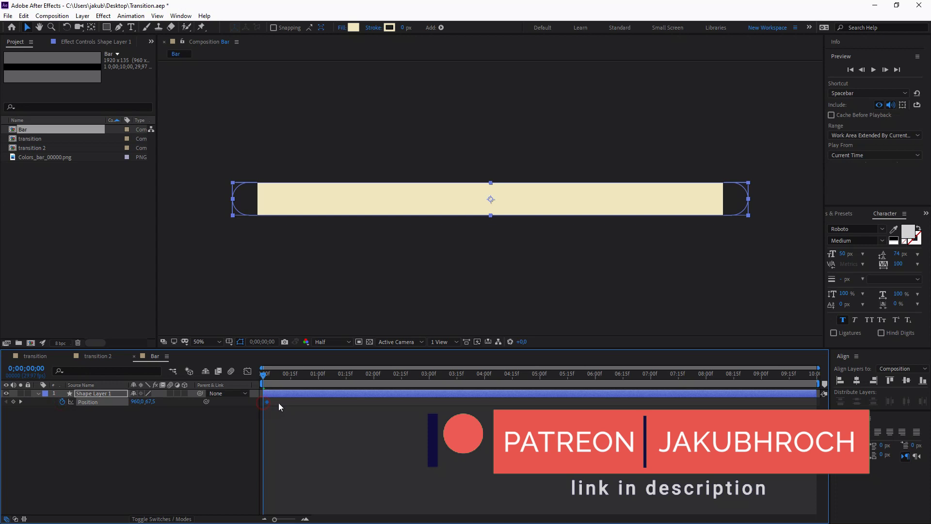
key(equal)
key(equal)
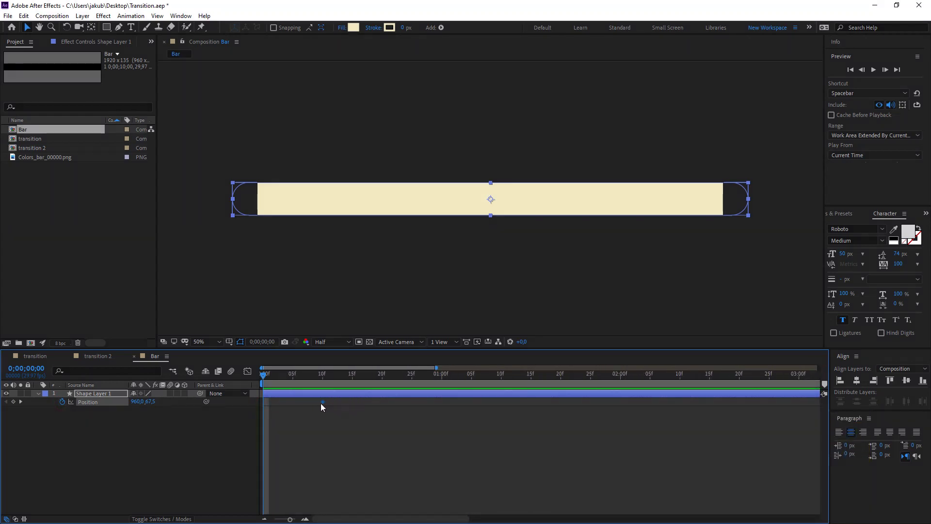
drag(266, 378, 334, 386)
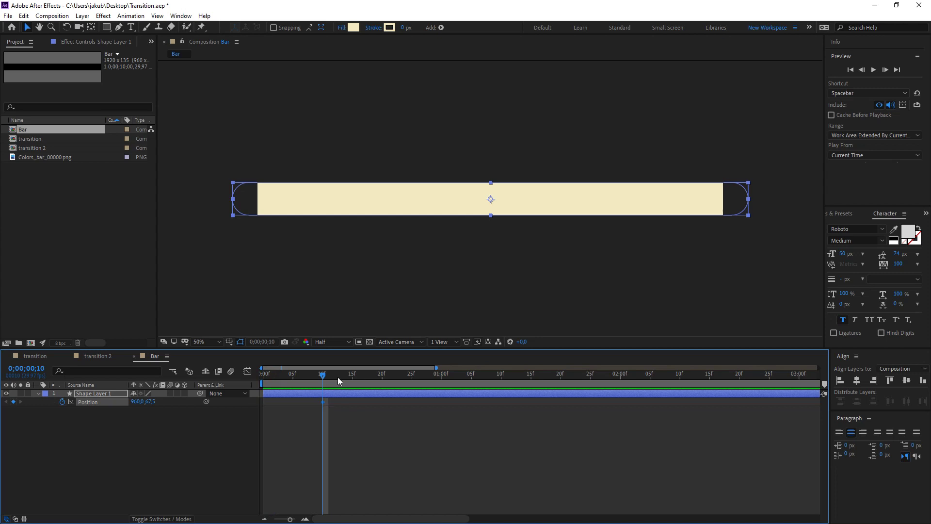
key(Home)
key(comma)
key(comma)
mouse_move(552, 204)
mouse_down()
mouse_move(244, 211)
mouse_move(304, 211)
mouse_up()
key(period)
mouse_move(345, 422)
mouse_down()
mouse_move(260, 392)
mouse_move(438, 389)
mouse_move(384, 396)
mouse_up()
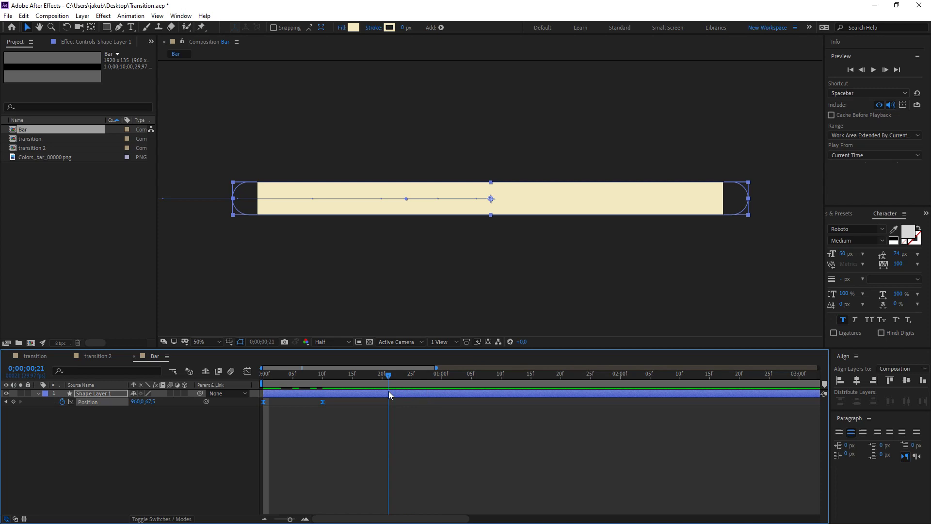
click(353, 435)
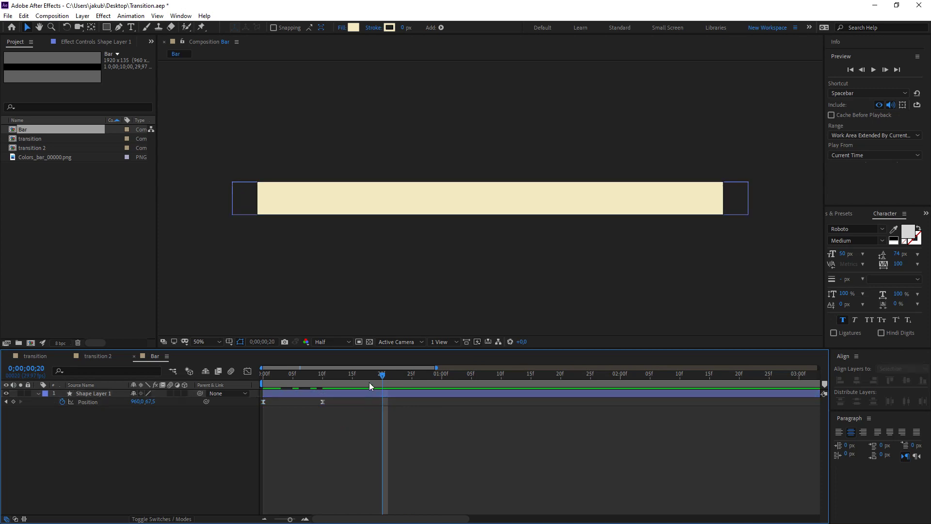
- Add a Position keyframe at 20f and push the bar past the right edge at 1:00
click(105, 397)
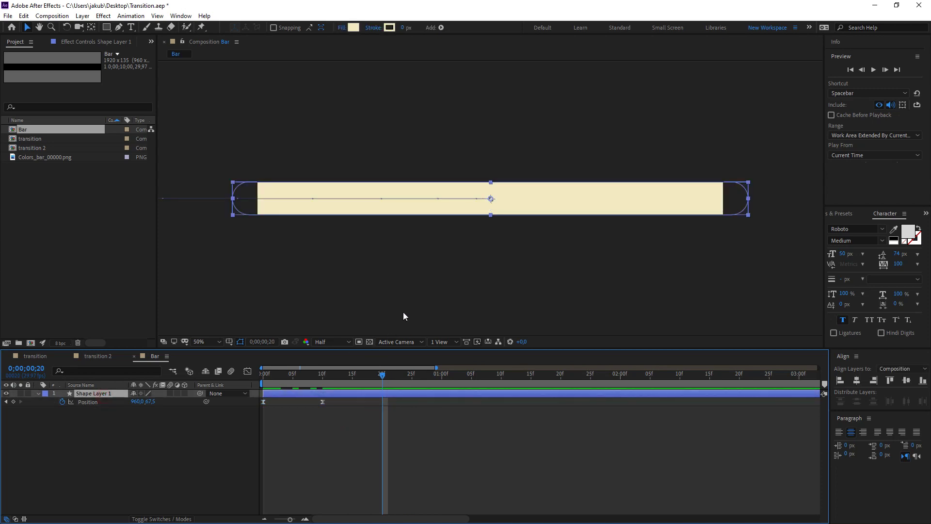
click(12, 402)
drag(382, 379, 442, 383)
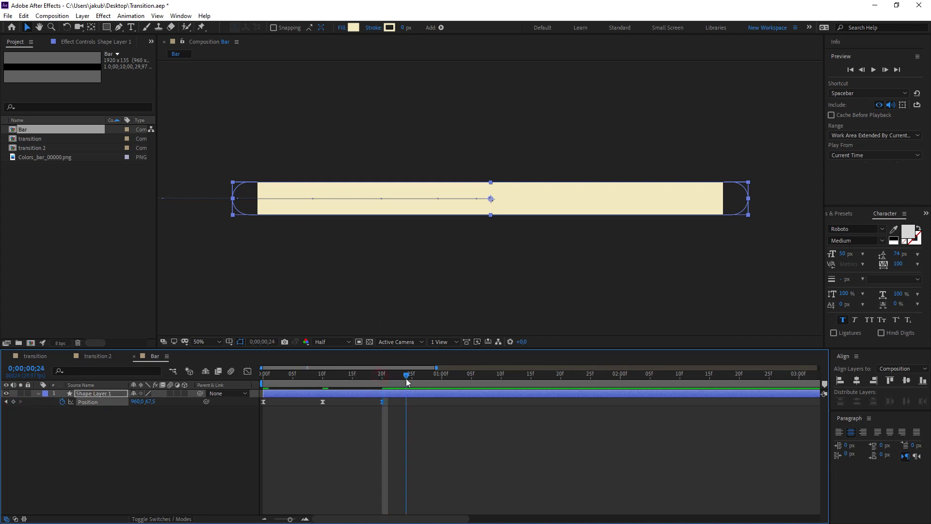
click(260, 208)
drag(352, 212, 781, 210)
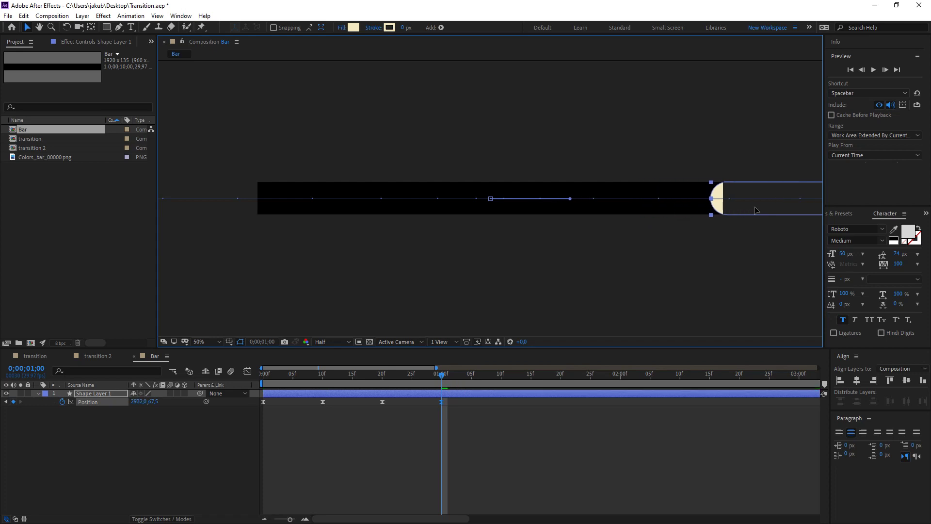
- Give the Position keyframes a steep speed-graph ease and preview the slide
drag(519, 458, 258, 398)
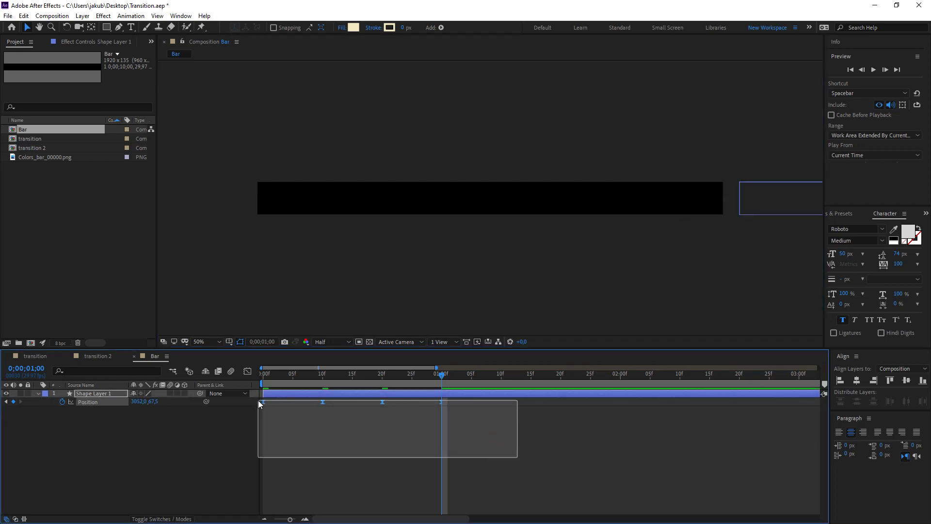
click(247, 372)
drag(486, 441, 259, 498)
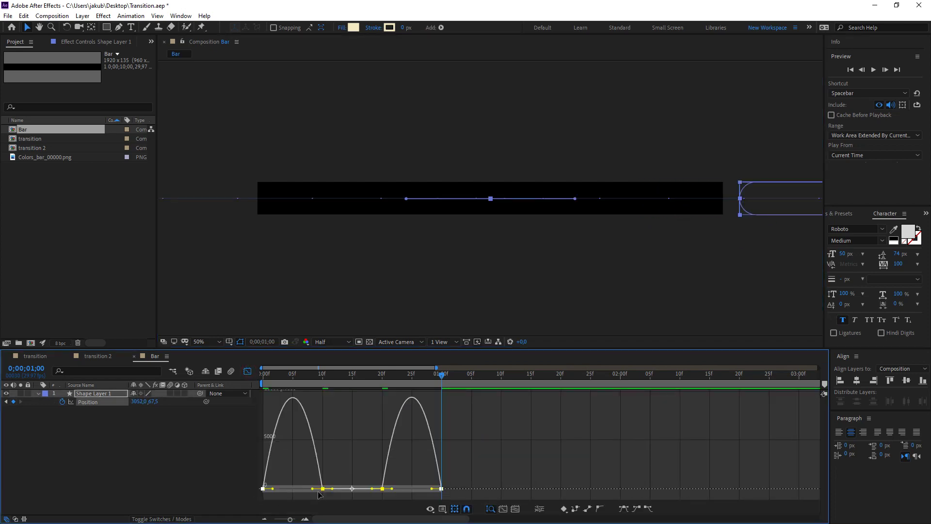
drag(313, 489, 278, 489)
click(233, 394)
click(247, 371)
key(Home)
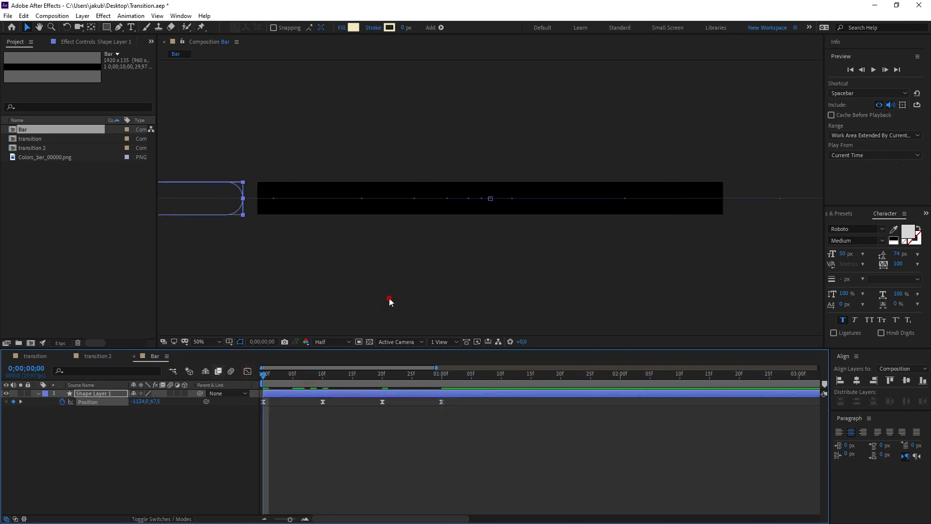
click(403, 301)
key(comma)
key(space)
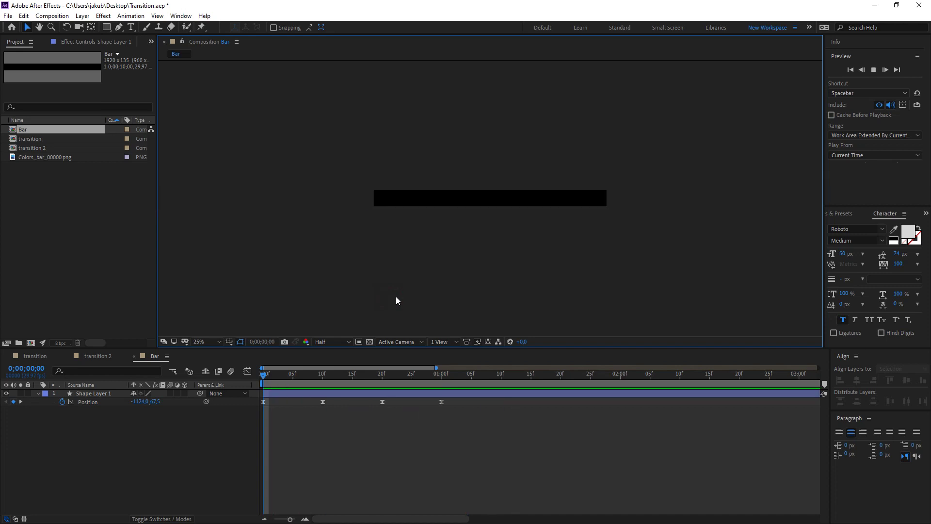
key(space)
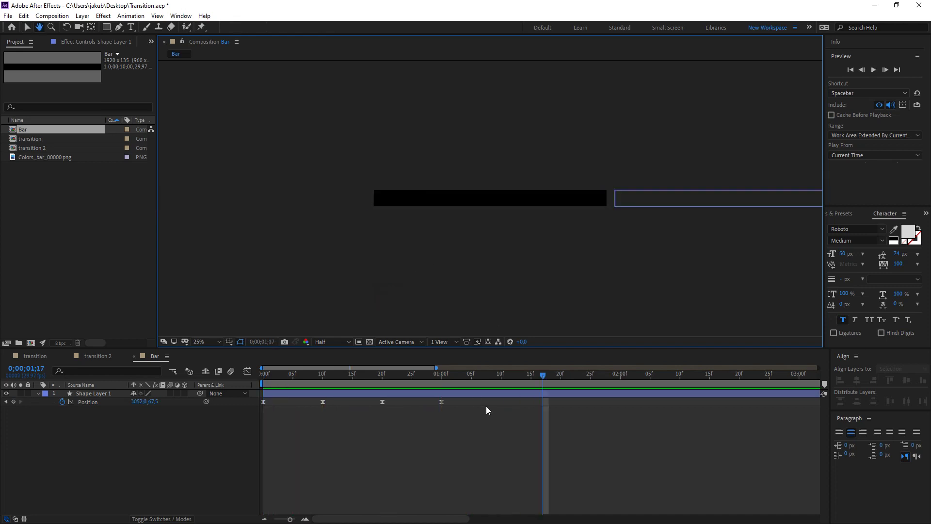
- Add the Bar comp to transition 2 and duplicate it to eight layers
click(106, 358)
drag(45, 132, 106, 404)
mouse_move(269, 375)
mouse_down()
mouse_move(306, 383)
mouse_move(298, 379)
mouse_up()
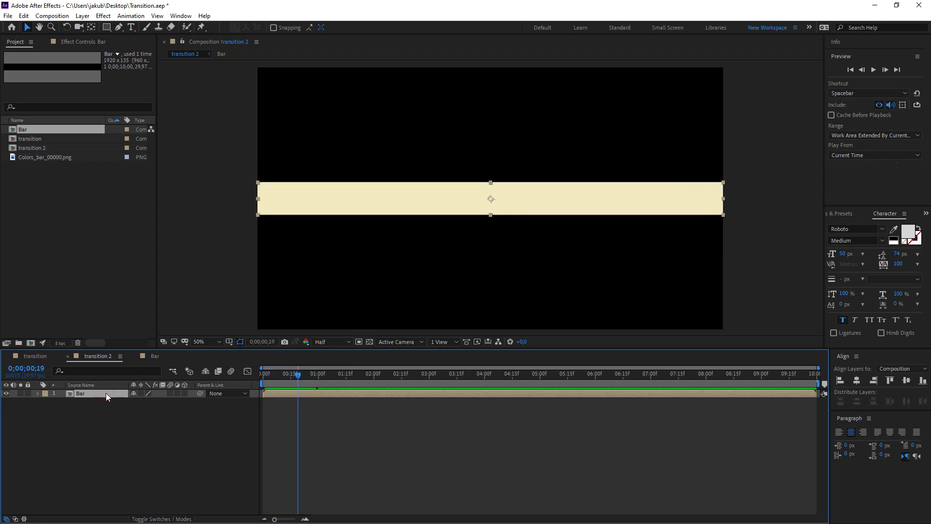
key(ctrl+d)
key(ctrl+d)
key(ctrl+d)
key(ctrl+d)
key(ctrl+d)
key(ctrl+d)
key(ctrl+d)
drag(97, 402, 101, 391)
- Align the first bar to the top and the last to the bottom, then distribute all eight evenly
click(890, 380)
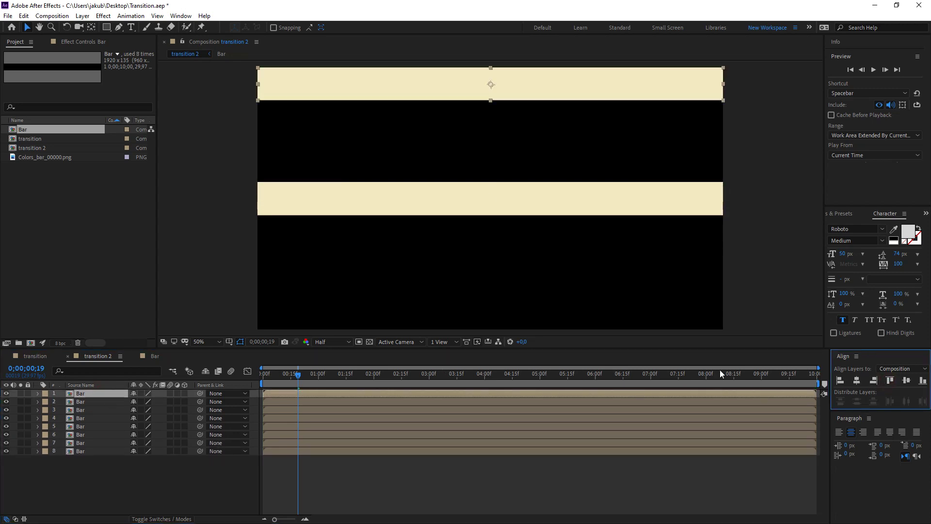
click(99, 451)
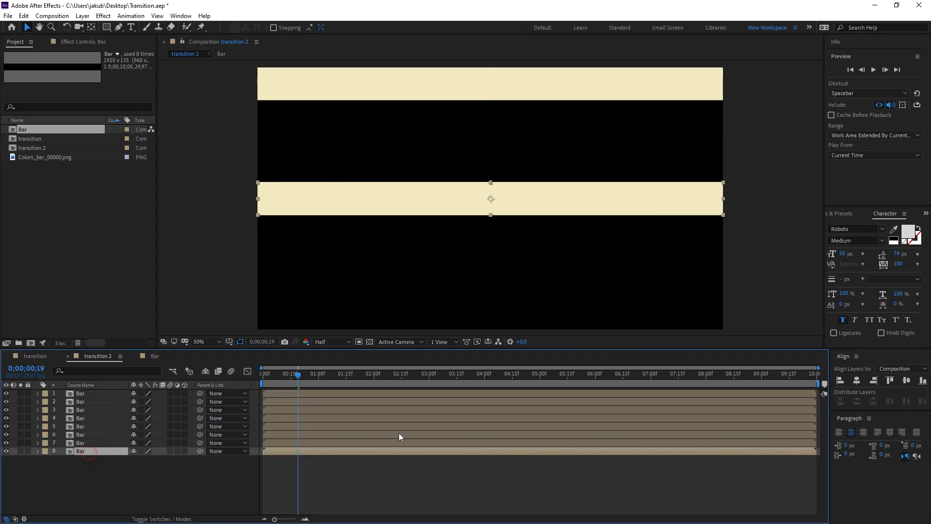
click(923, 381)
key(ctrl+a)
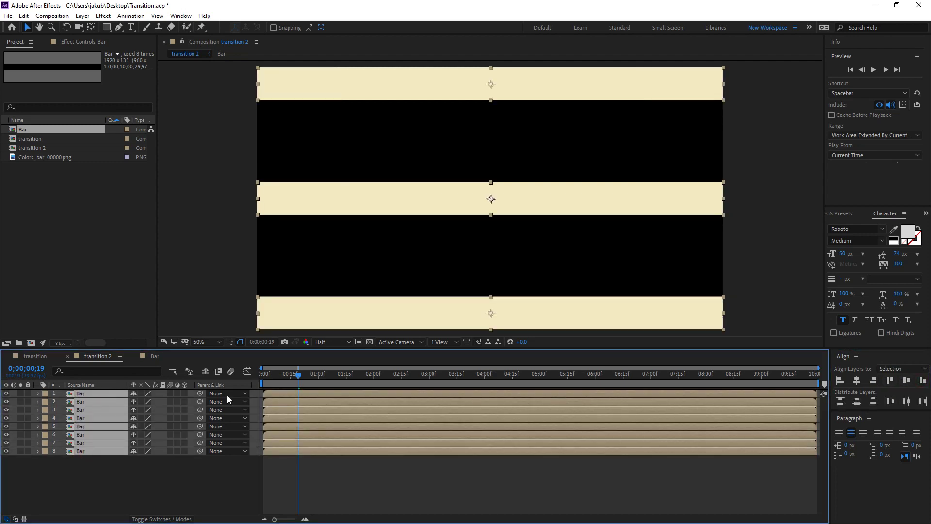
click(856, 403)
click(227, 477)
drag(298, 375, 270, 381)
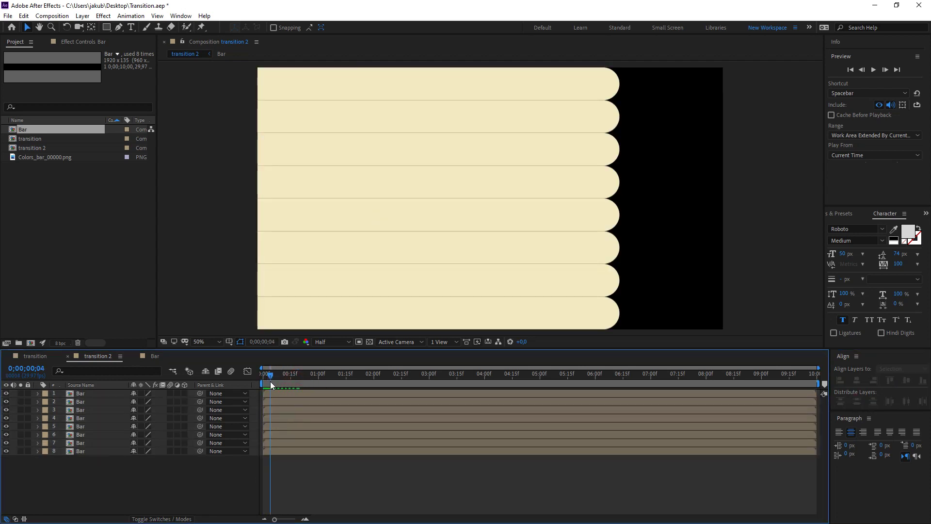
drag(269, 381, 295, 370)
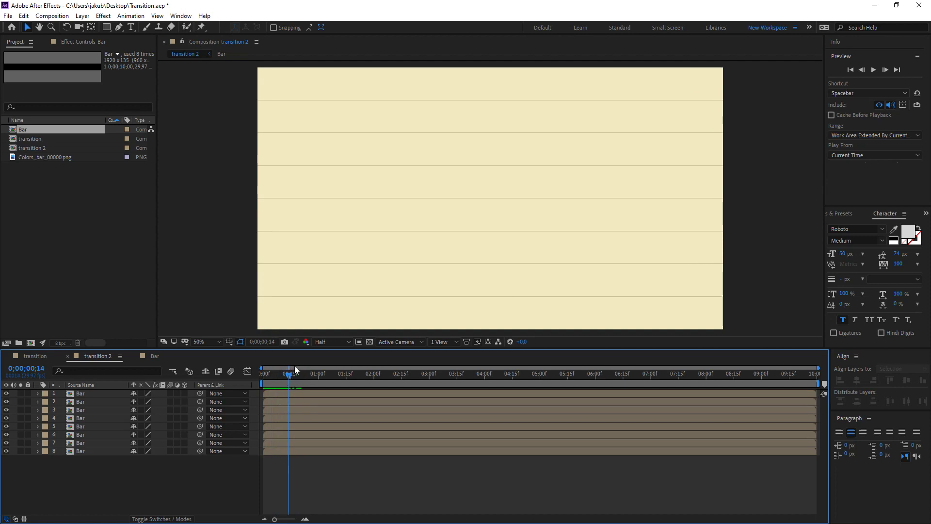
- Preview at full resolution and add Colors_bar_00000.png as the top layer
click(332, 342)
click(326, 365)
key(/)
key(comma)
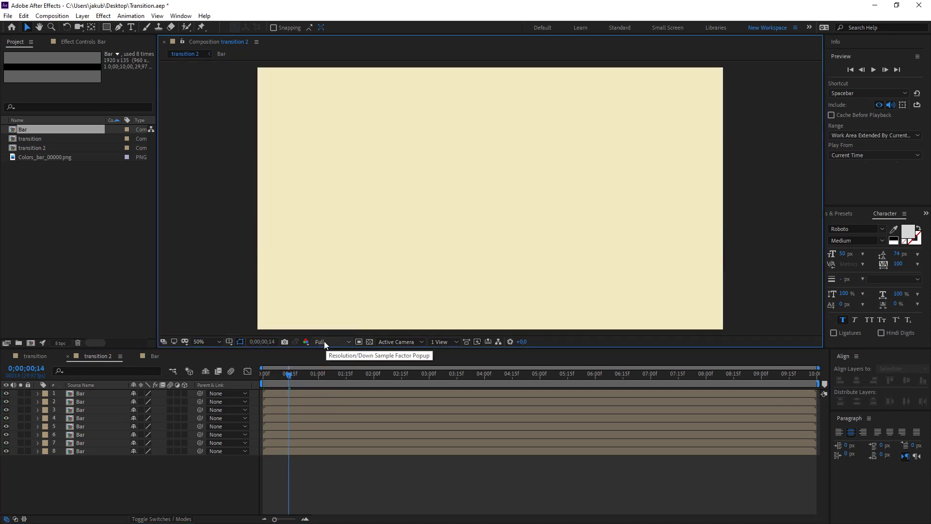
drag(292, 380, 270, 381)
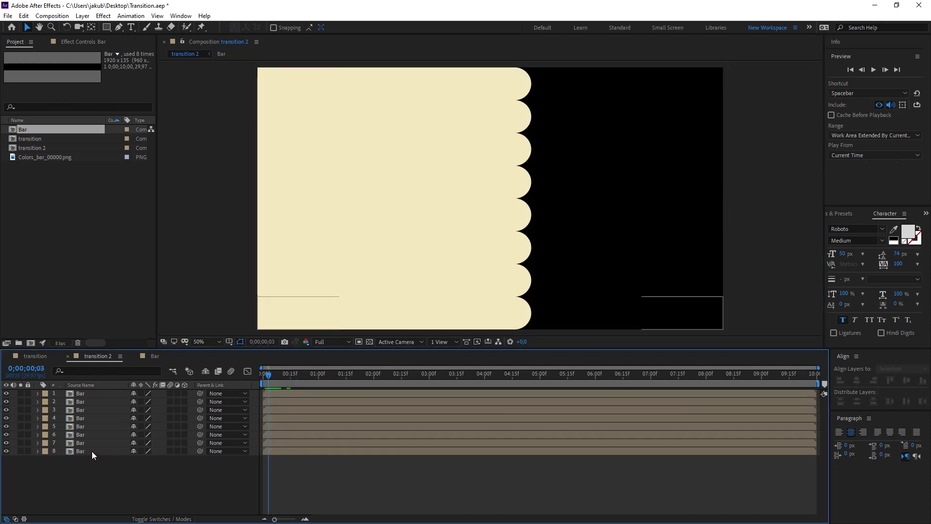
drag(42, 158, 101, 391)
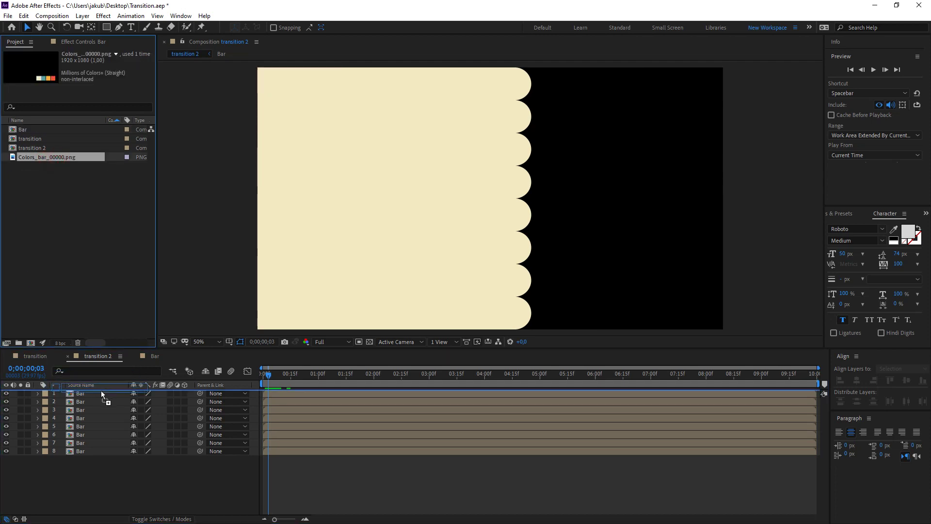
- Apply a Generate > Fill effect to all eight Bar layers
click(114, 483)
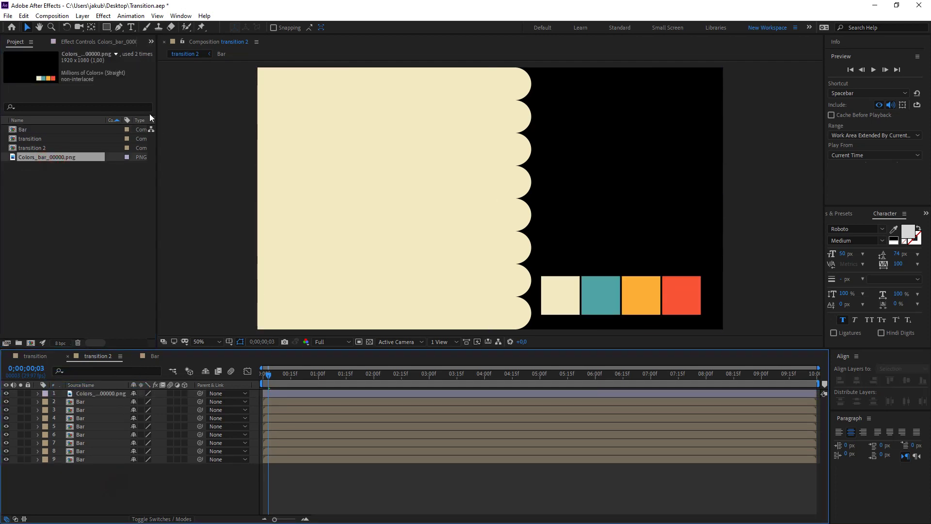
click(95, 402)
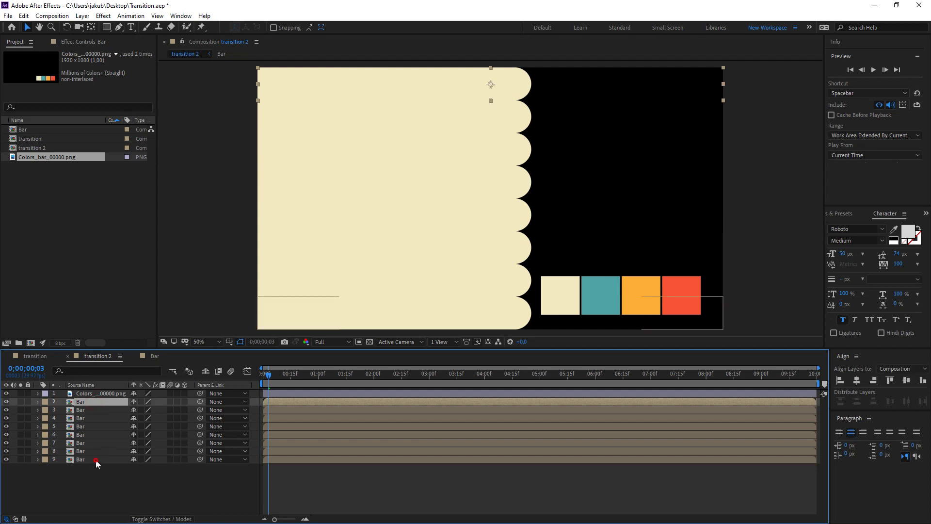
shift+click(97, 459)
click(111, 17)
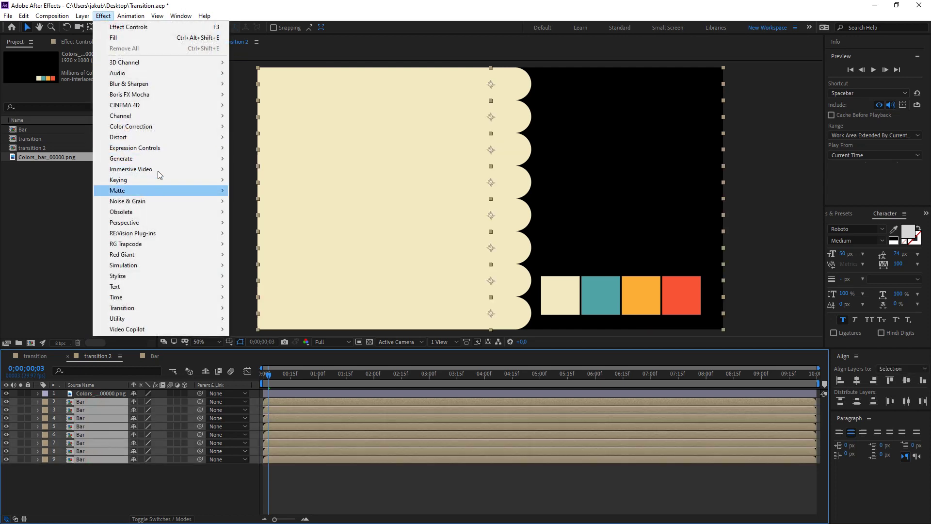
mouse_move(189, 159)
click(247, 319)
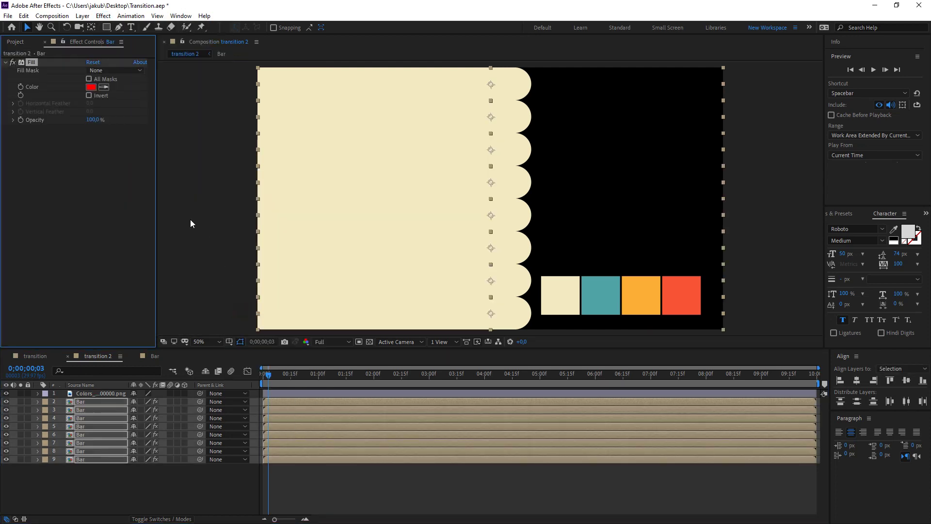
- Colour the top four bars cream, teal, orange and red from the palette swatches
click(96, 485)
click(97, 402)
click(104, 86)
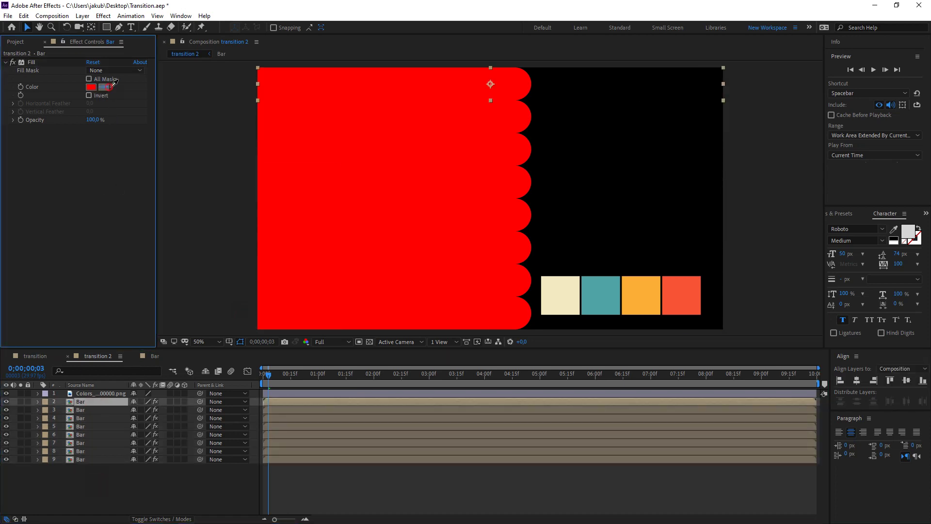
click(547, 276)
click(80, 410)
click(103, 87)
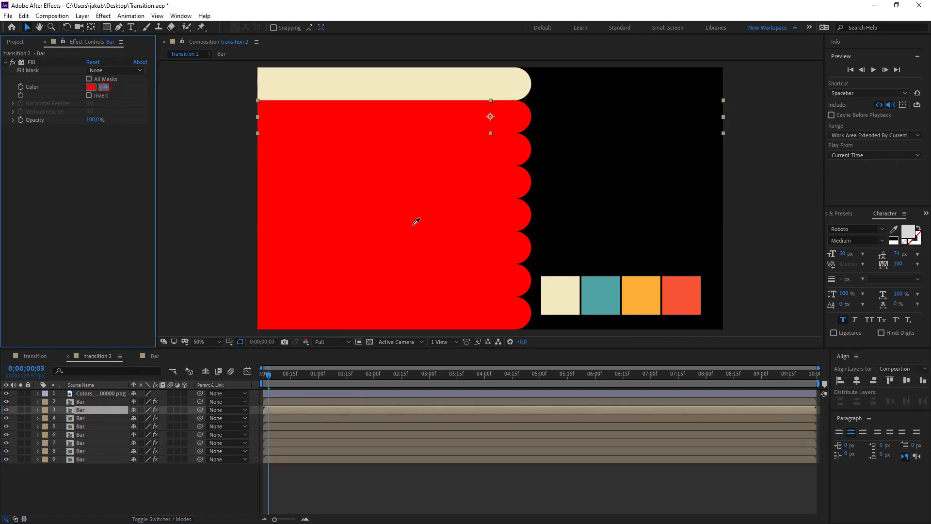
click(594, 296)
click(80, 418)
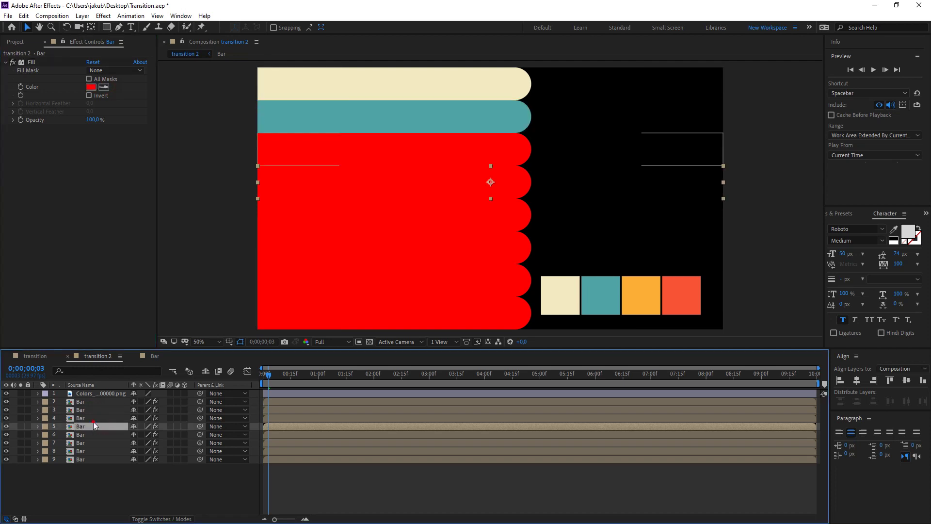
click(104, 87)
click(638, 287)
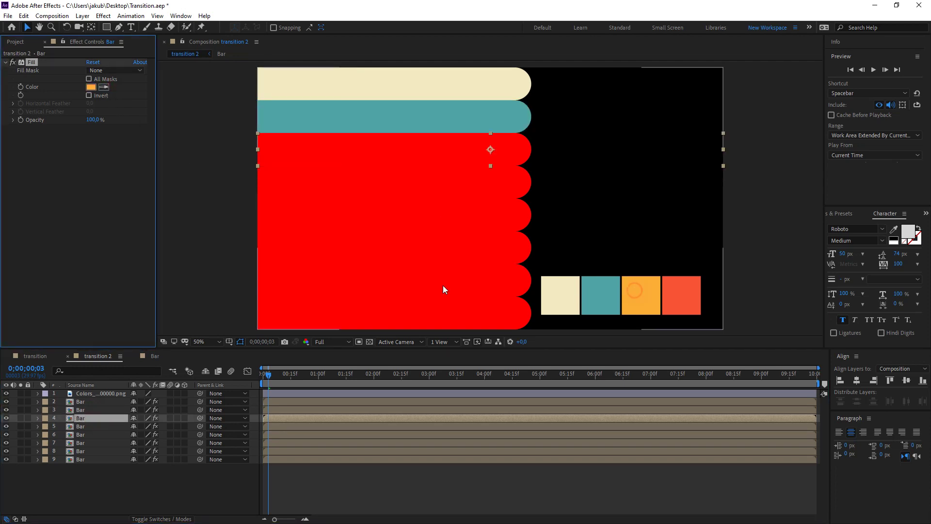
click(93, 426)
click(104, 87)
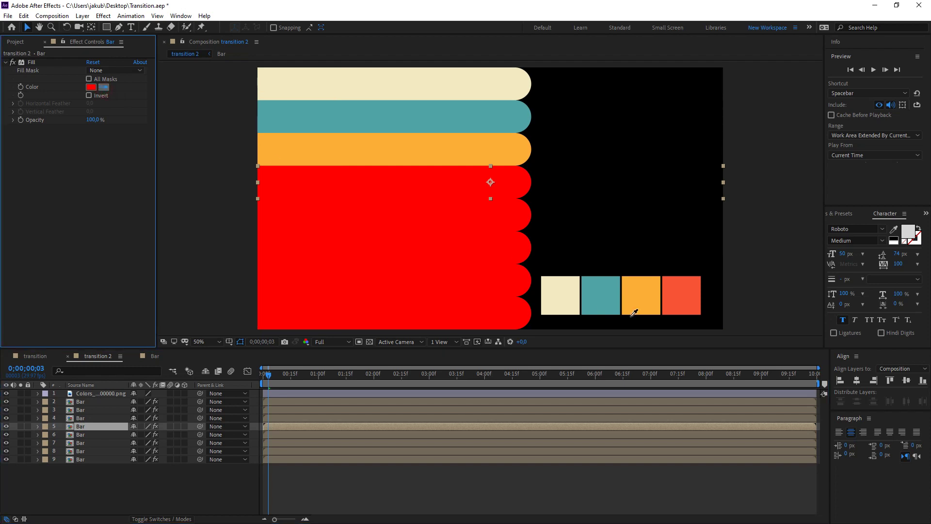
click(90, 435)
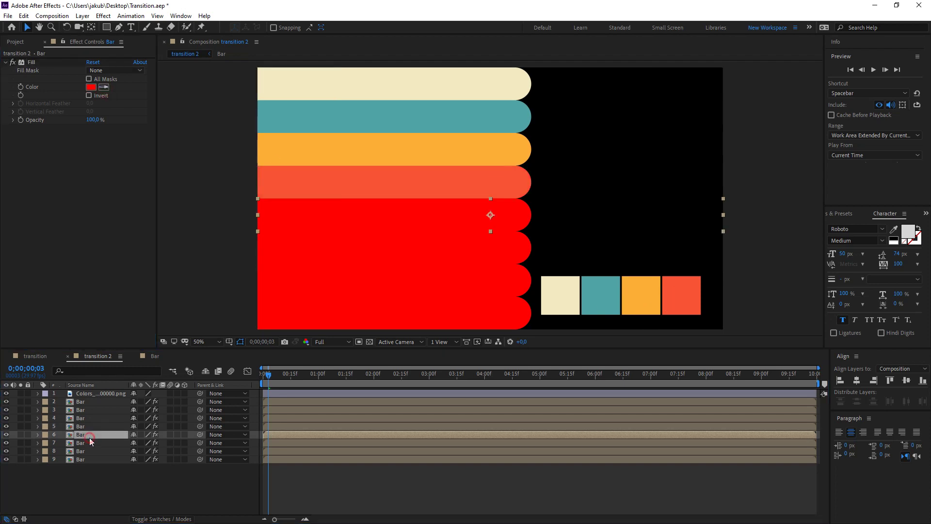
- Colour the bottom four bars cream, teal, orange and red, repeating the palette
click(103, 87)
click(569, 293)
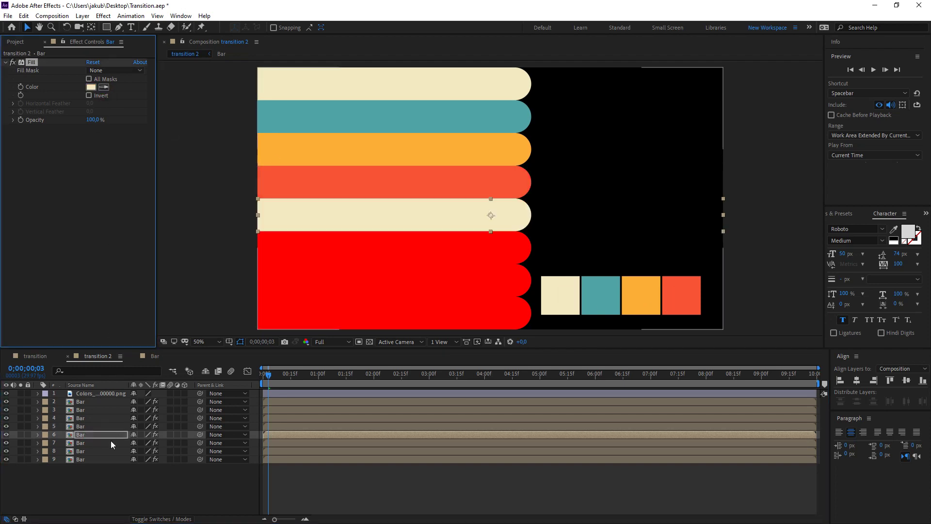
click(90, 443)
click(103, 87)
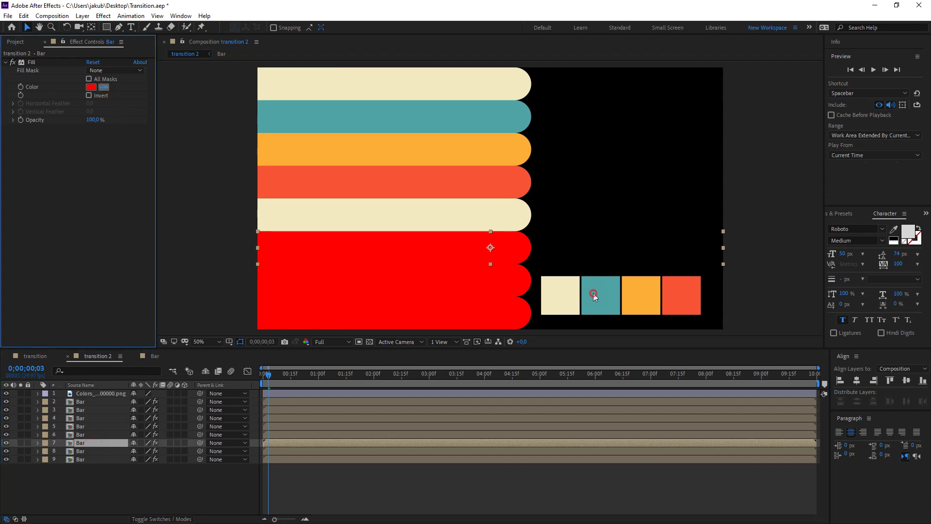
click(594, 294)
click(113, 451)
click(103, 87)
click(645, 293)
click(106, 459)
click(104, 87)
click(684, 295)
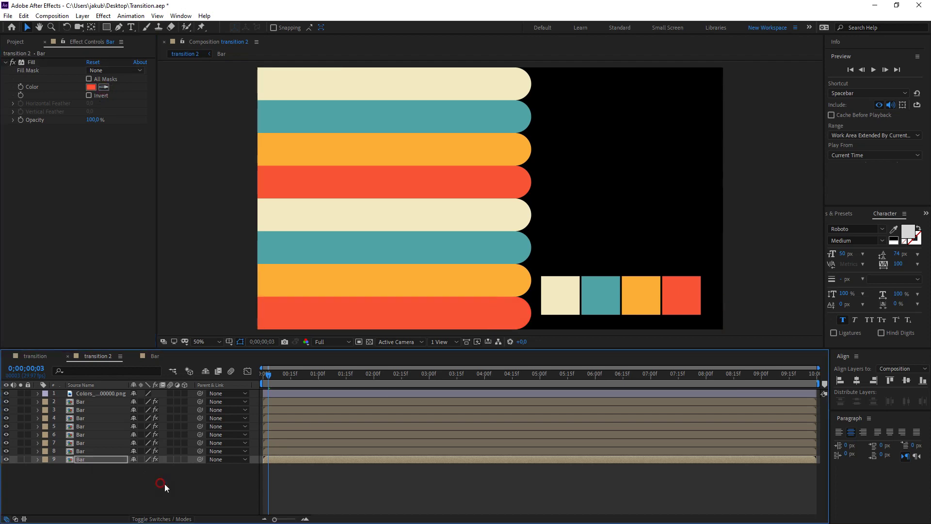
click(160, 482)
drag(266, 380, 257, 382)
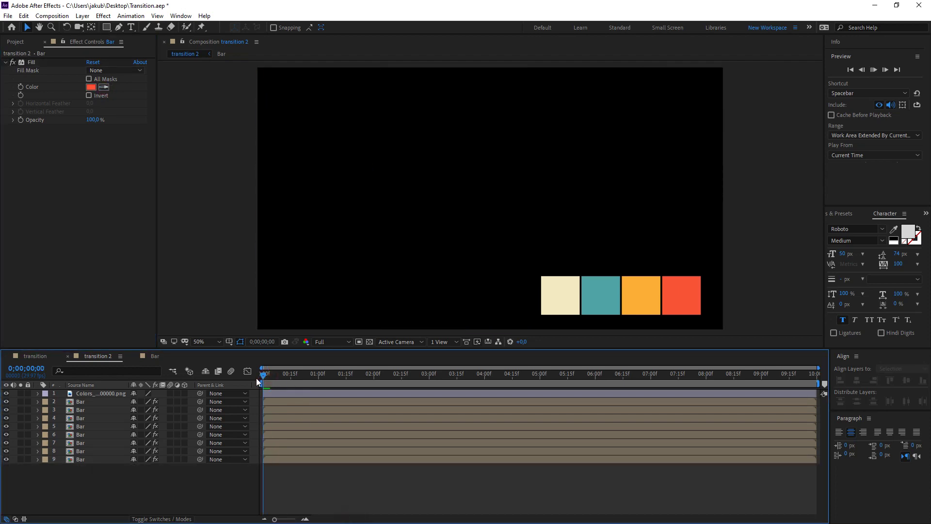
- Hide the palette layer, zoom the timeline, and make layer 2's bar start at frame 2
key(space)
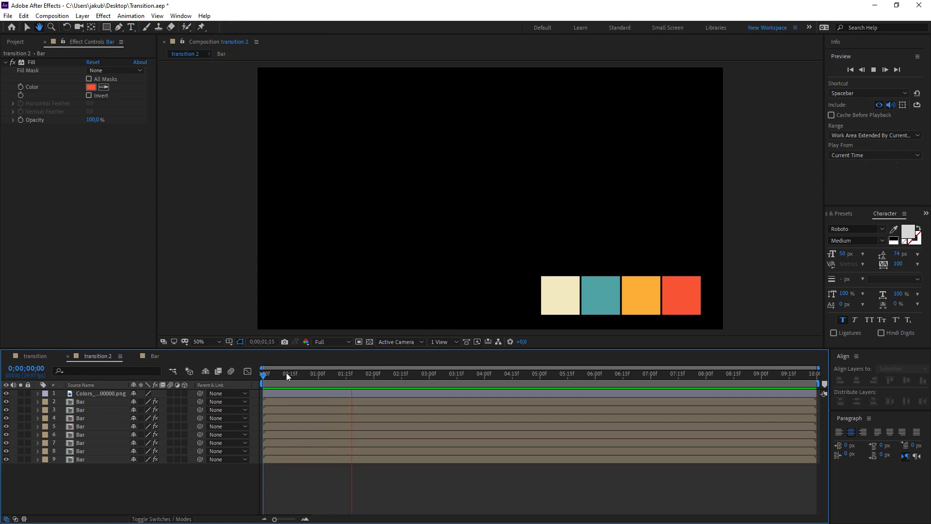
key(space)
click(6, 394)
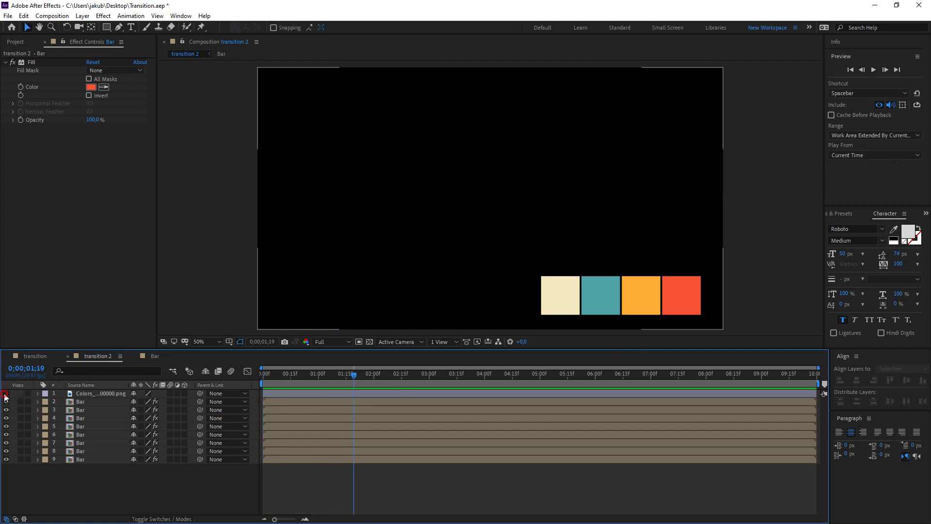
drag(305, 374, 269, 378)
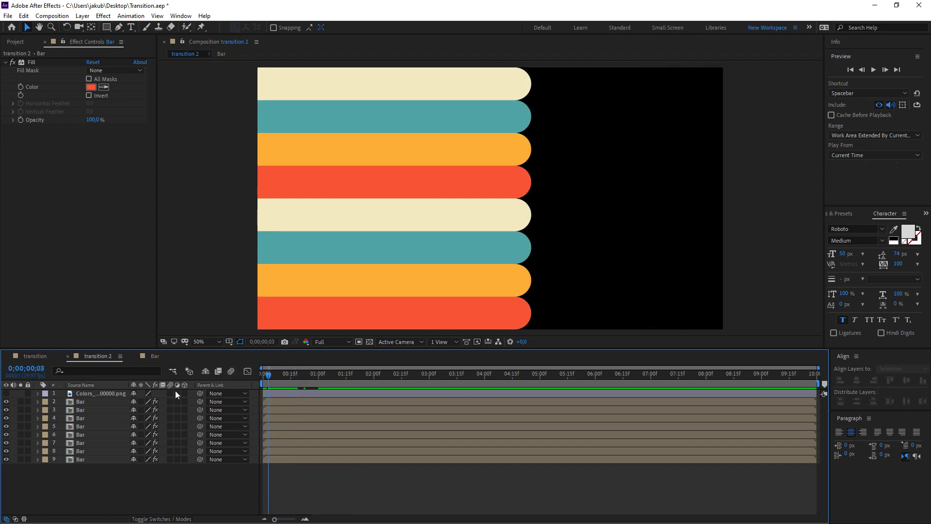
drag(817, 367, 461, 367)
mouse_move(276, 382)
mouse_down()
mouse_move(305, 412)
mouse_move(381, 436)
mouse_up()
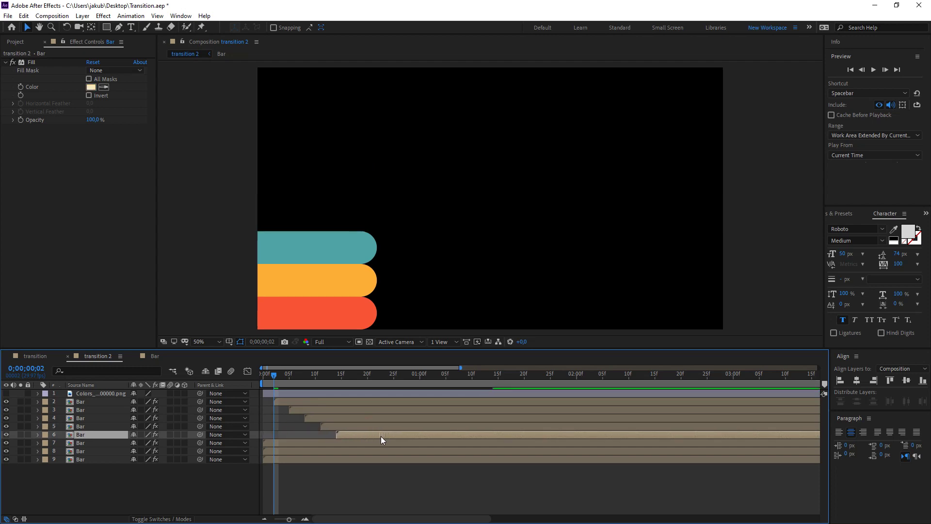
- Delay layers 7, 8 and 9 to start later, checking around frame 14
click(337, 379)
drag(315, 441, 454, 451)
drag(371, 460, 481, 461)
mouse_move(331, 379)
mouse_down()
mouse_move(275, 379)
mouse_move(291, 382)
mouse_move(294, 412)
mouse_up()
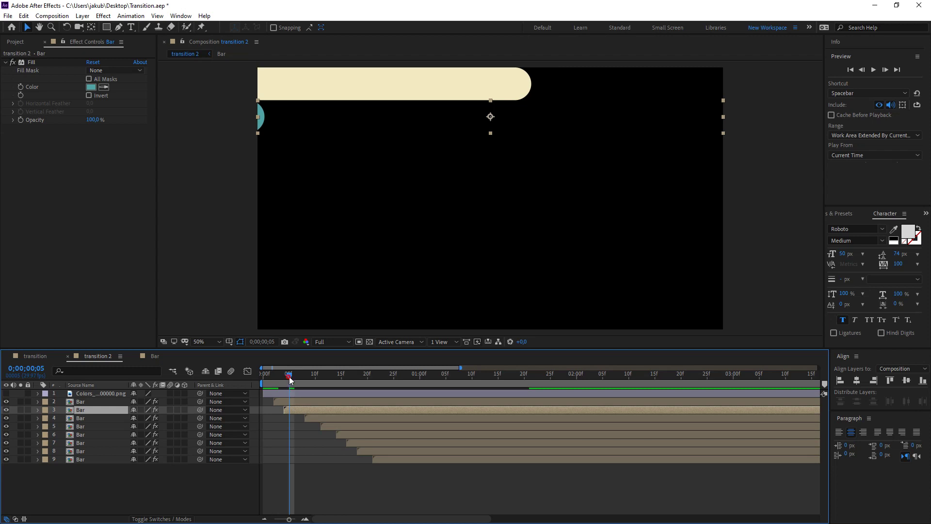
- Stagger layers 4–9 to start at frames 6, 8, 10, 12, 13 and 15
drag(289, 380, 294, 379)
mouse_move(312, 419)
mouse_down()
mouse_move(301, 410)
mouse_move(304, 379)
mouse_up()
drag(329, 427, 314, 427)
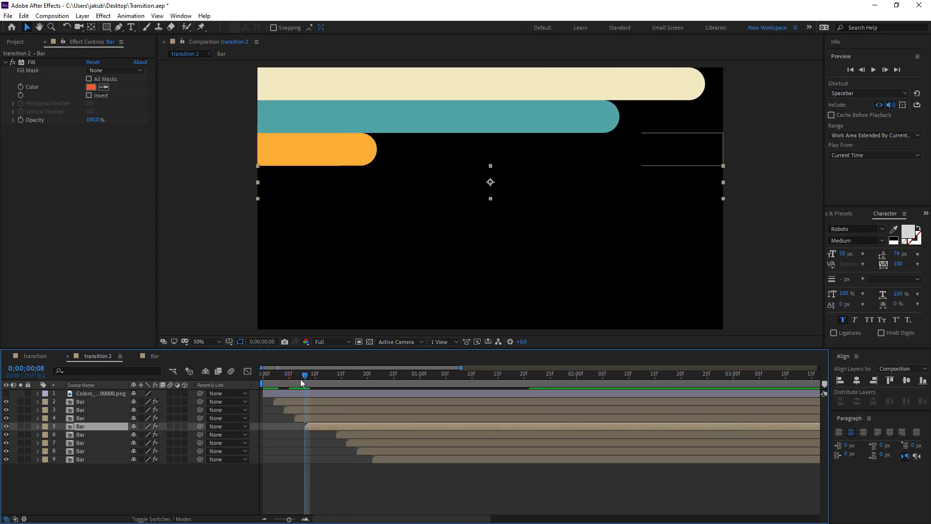
drag(301, 384, 316, 385)
drag(346, 434, 325, 433)
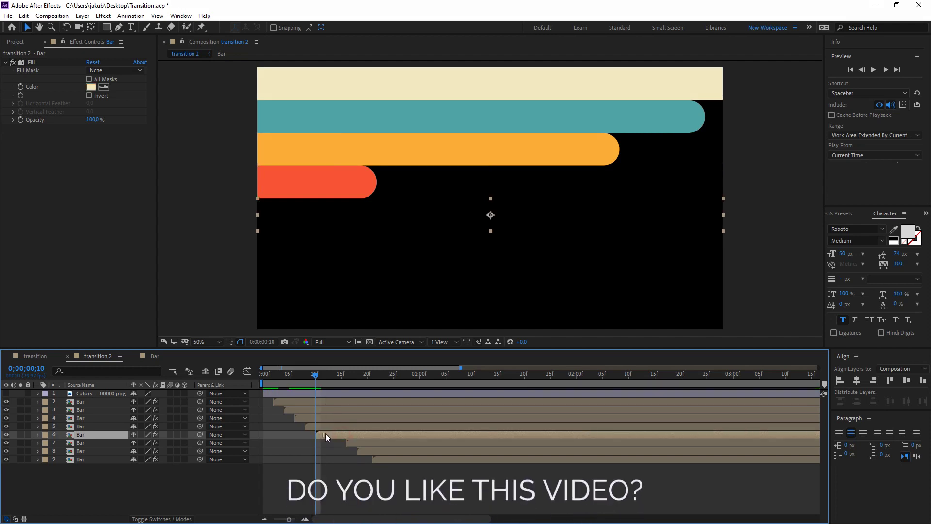
drag(311, 378, 326, 379)
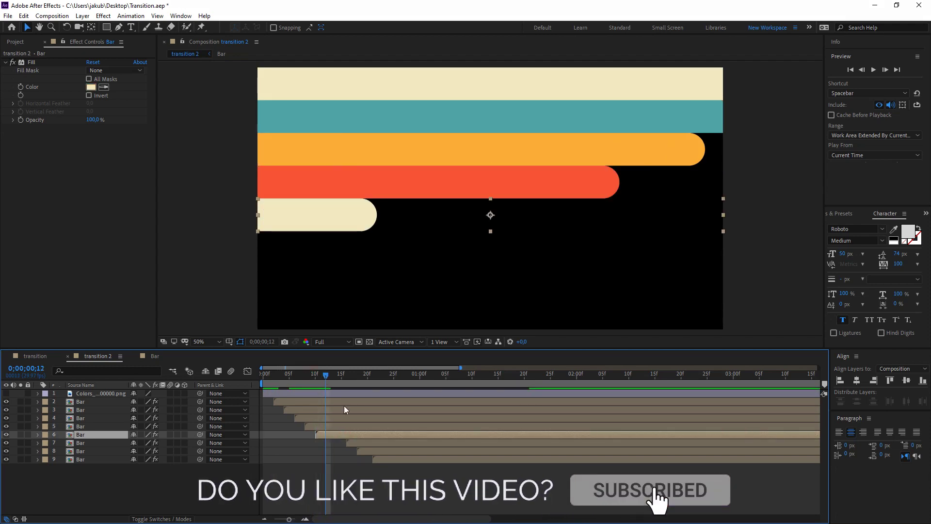
drag(351, 442, 333, 442)
drag(329, 375, 334, 374)
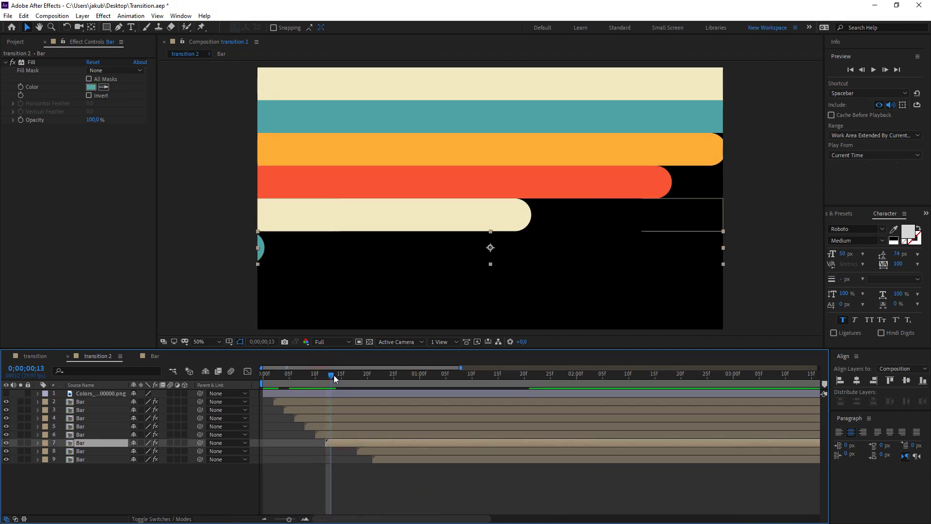
drag(353, 449, 332, 451)
drag(337, 376, 347, 376)
drag(394, 459, 368, 458)
- Return to the start and preview the staggered bar transition
click(272, 469)
drag(308, 374, 263, 376)
click(199, 482)
key(space)
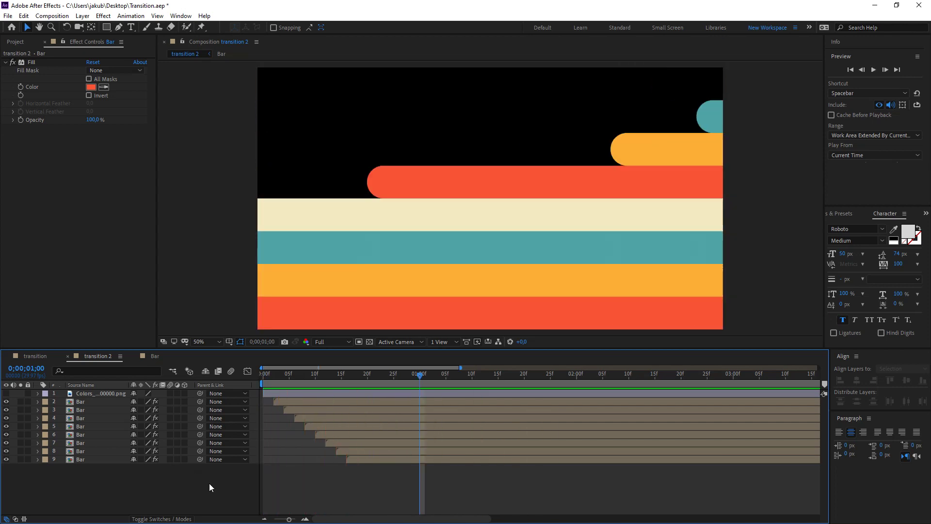
drag(279, 378, 384, 379)
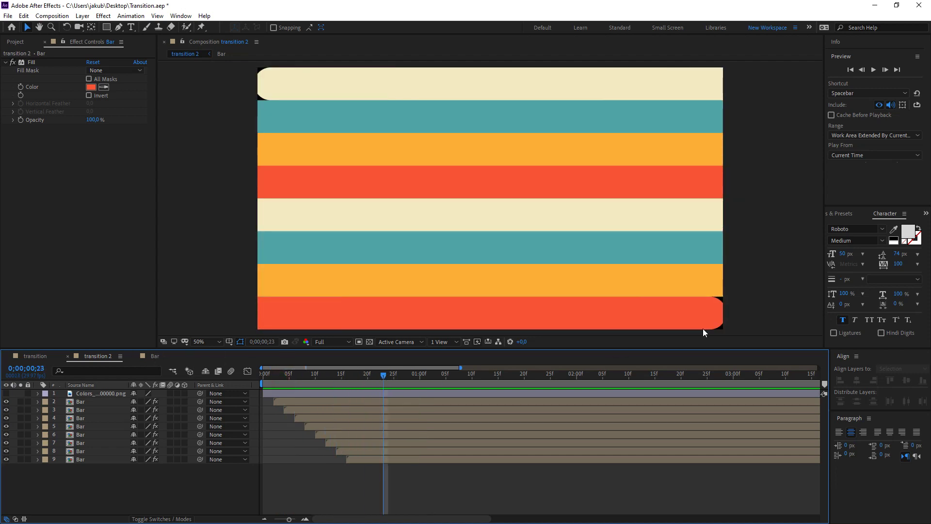
- Shift the Bar comp's last two Position keyframes later, then scrub transition 2 to review the exit
click(156, 357)
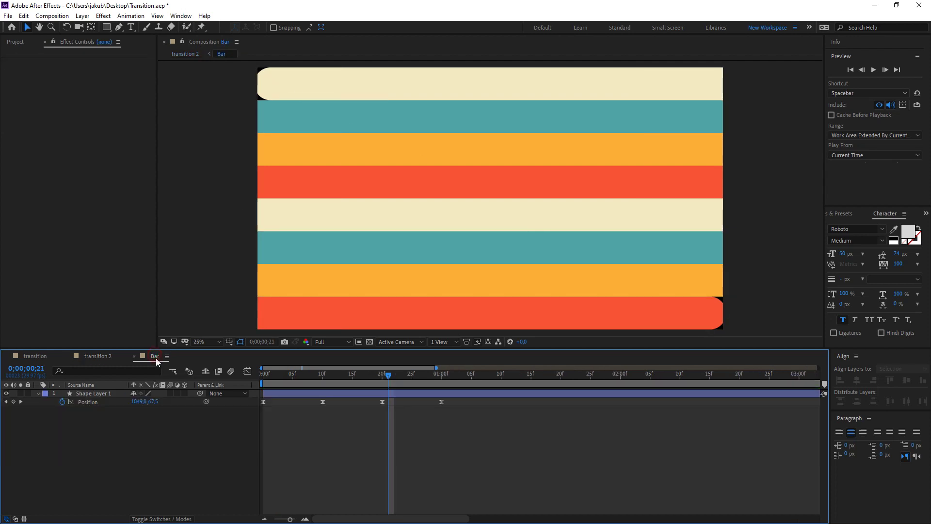
mouse_move(465, 418)
mouse_down()
mouse_move(376, 400)
mouse_move(400, 406)
mouse_up()
click(334, 427)
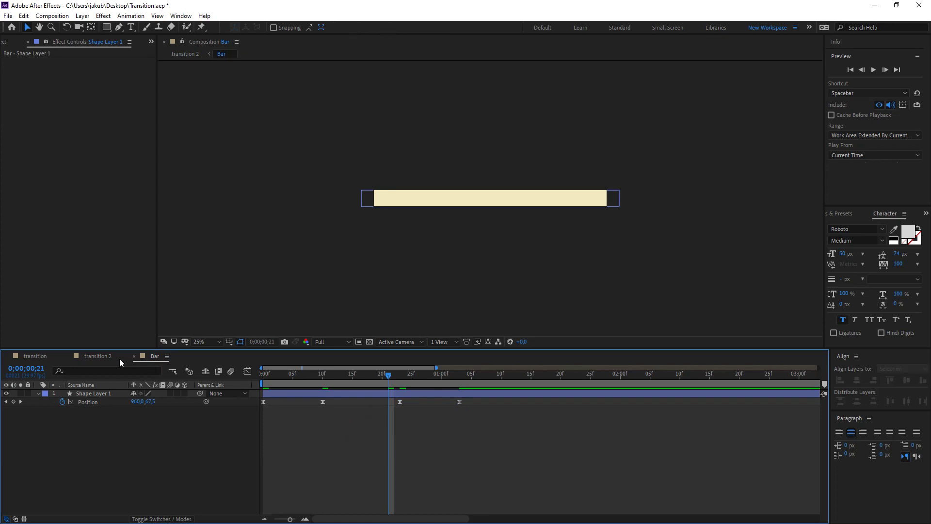
click(89, 357)
mouse_move(385, 375)
mouse_down()
mouse_move(347, 377)
mouse_move(423, 382)
mouse_move(389, 380)
mouse_up()
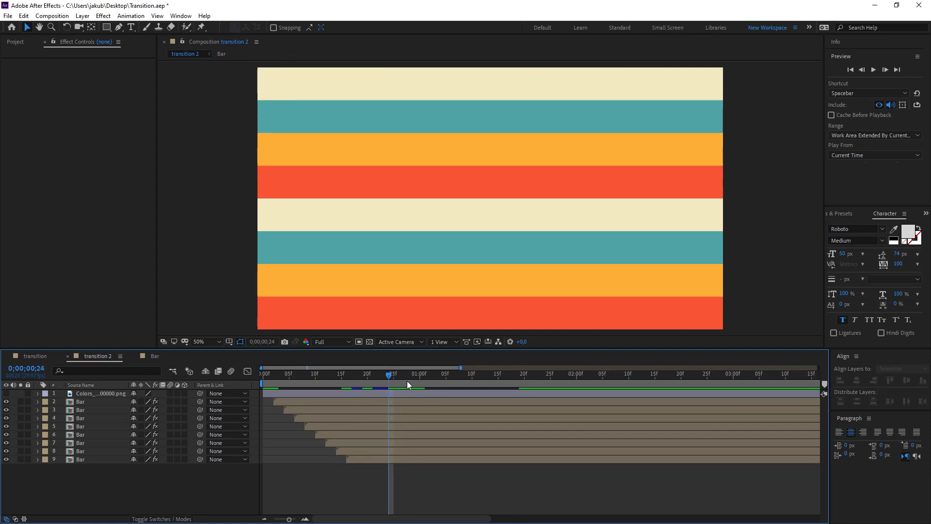
drag(389, 379, 576, 365)
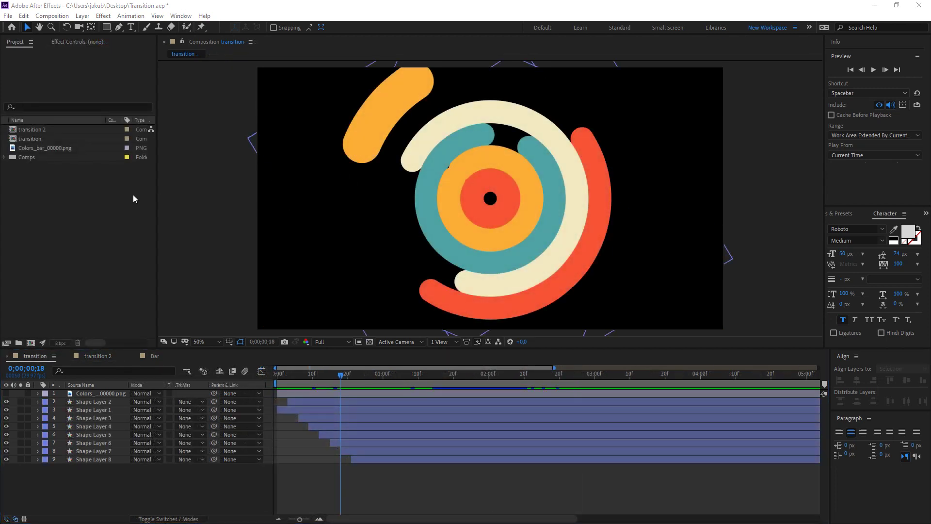
- Create a new composition named transition 3
right_click(47, 223)
click(128, 229)
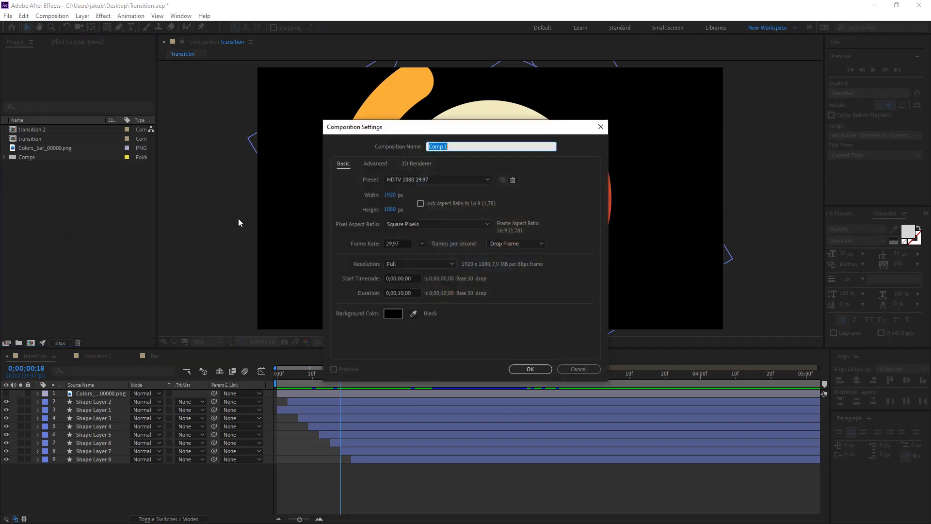
text(transition 3)
click(537, 369)
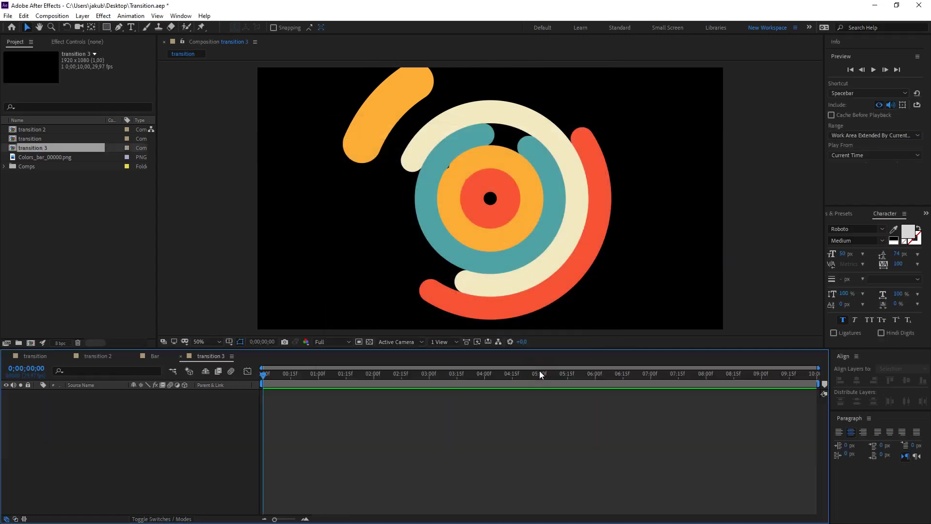
- Create a 320×1080 composition named bar
right_click(47, 221)
click(69, 227)
text(bar)
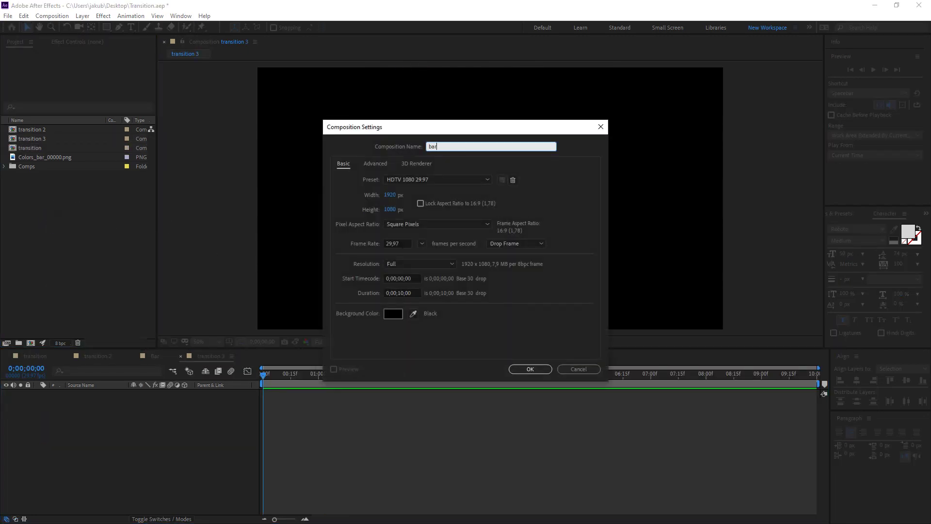
click(391, 195)
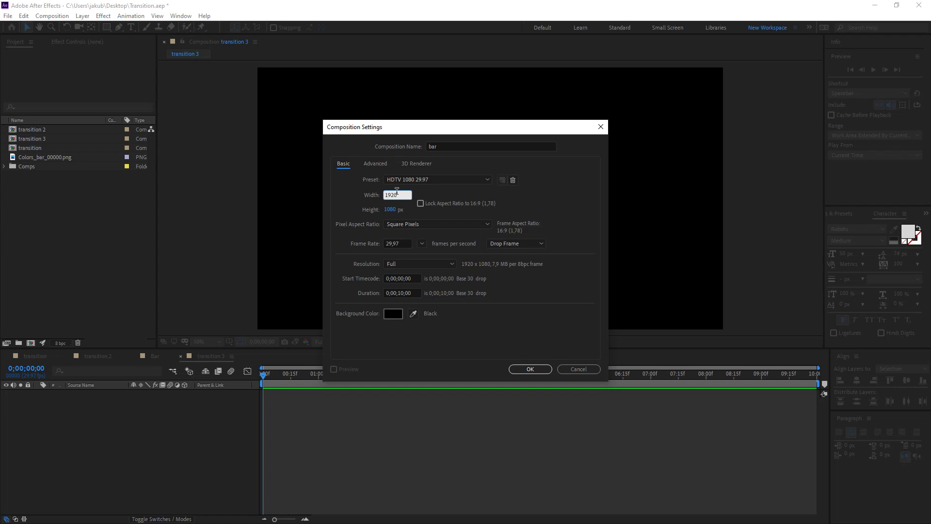
text(6)
key(BackSpace)
click(530, 368)
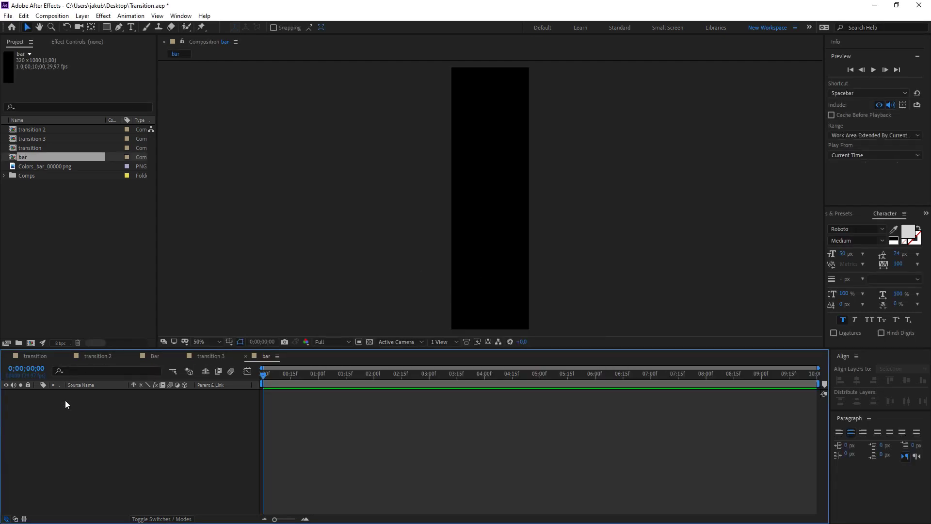
- Add a cream rectangle filling the bar composition and expand its Rectangle Path 1 properties
right_click(84, 417)
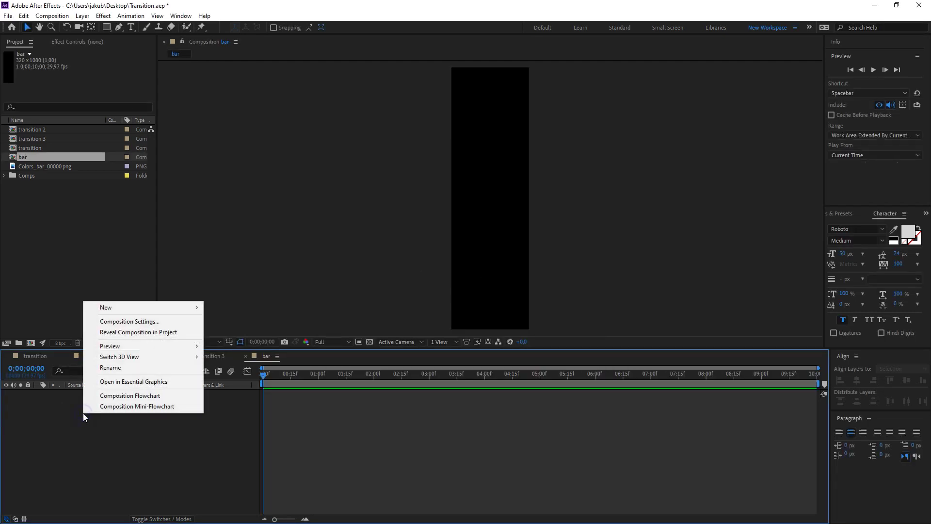
double_click(106, 27)
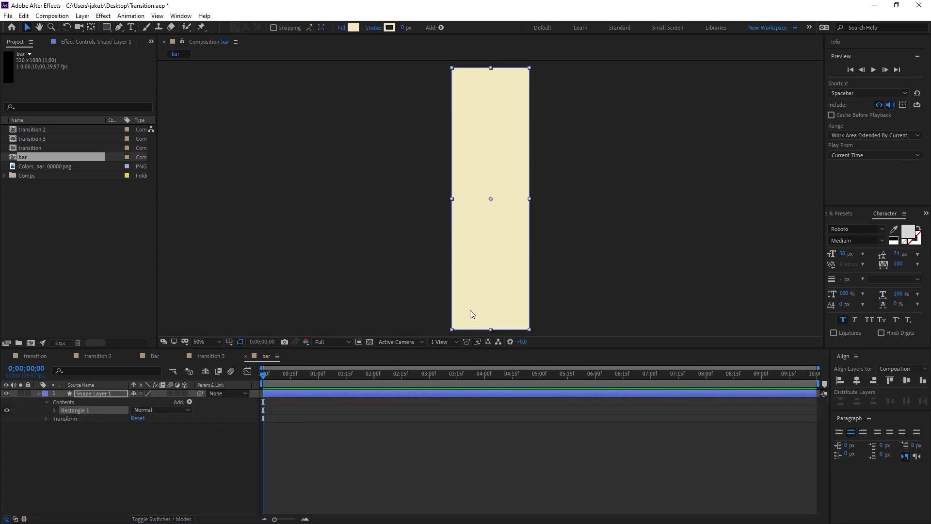
click(54, 412)
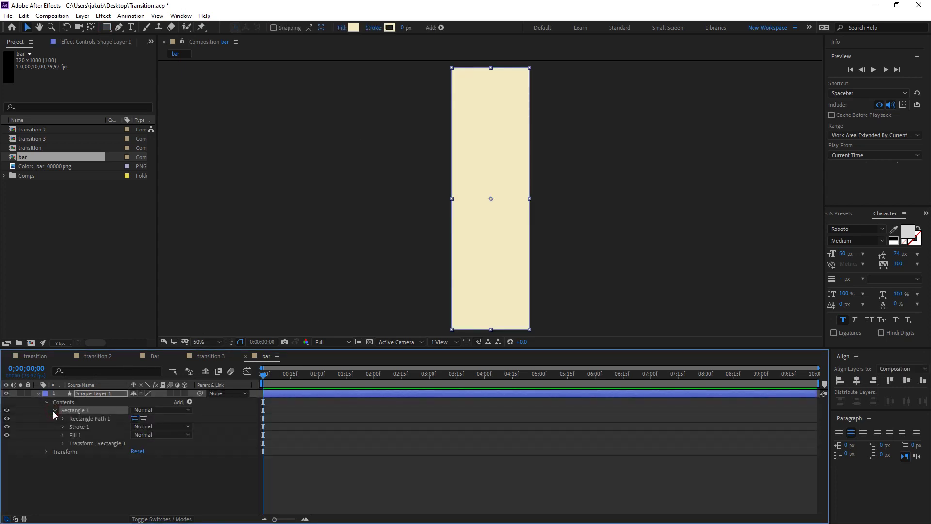
click(63, 419)
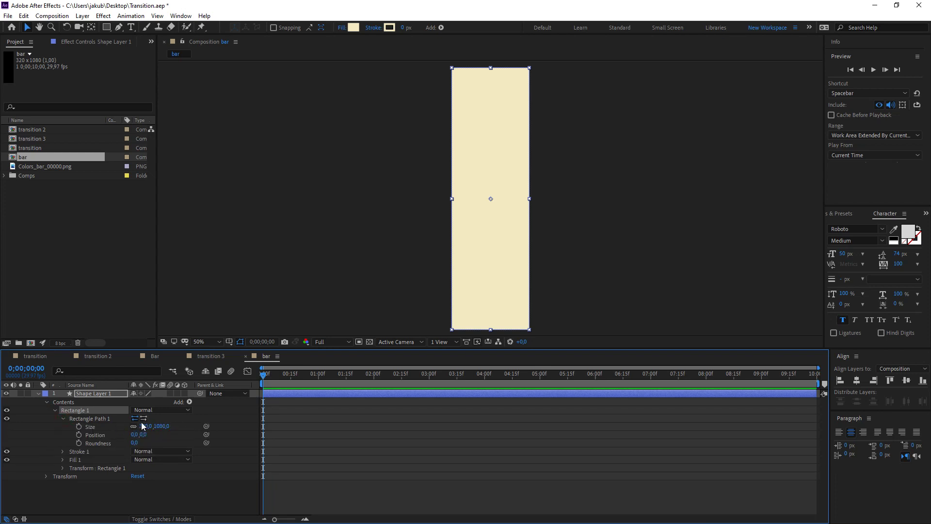
- Briefly switch to the desktop to check a screenshot file, then return to After Effects
click(873, 10)
click(18, 140)
click(145, 220)
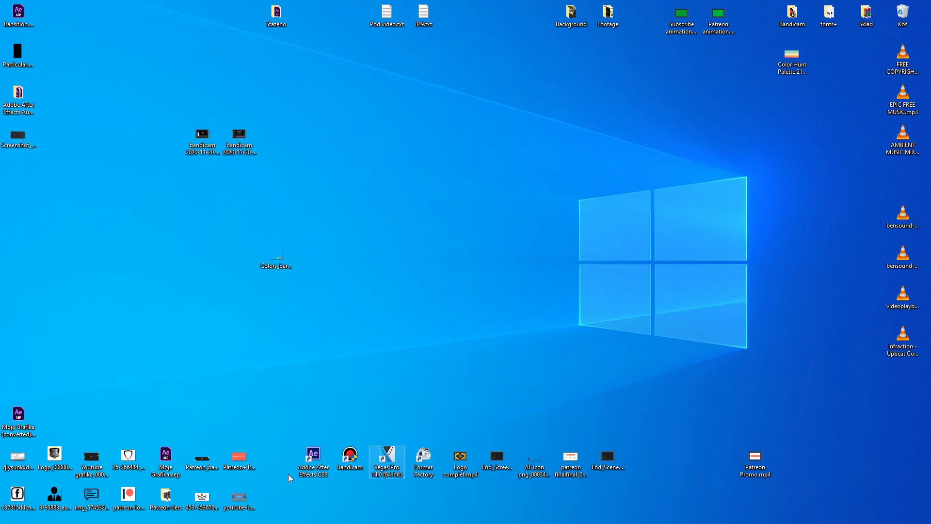
key(alt+Tab)
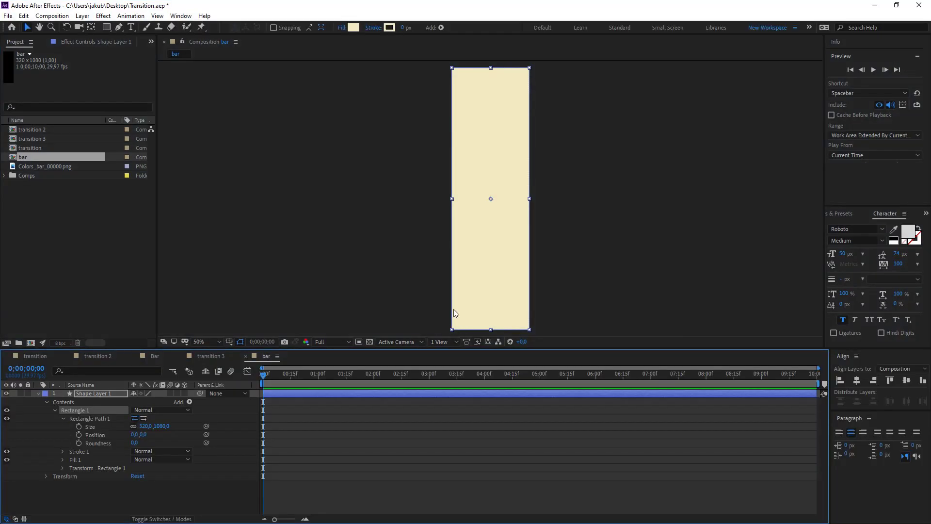
- Make the rectangle a pill with Roundness 184 and a 2500 px height, then zoom out
drag(134, 443, 221, 436)
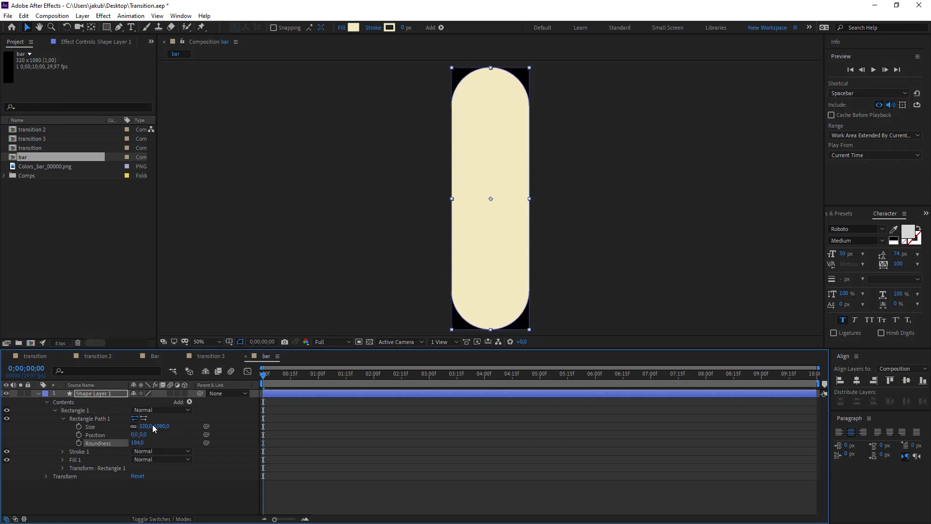
click(145, 427)
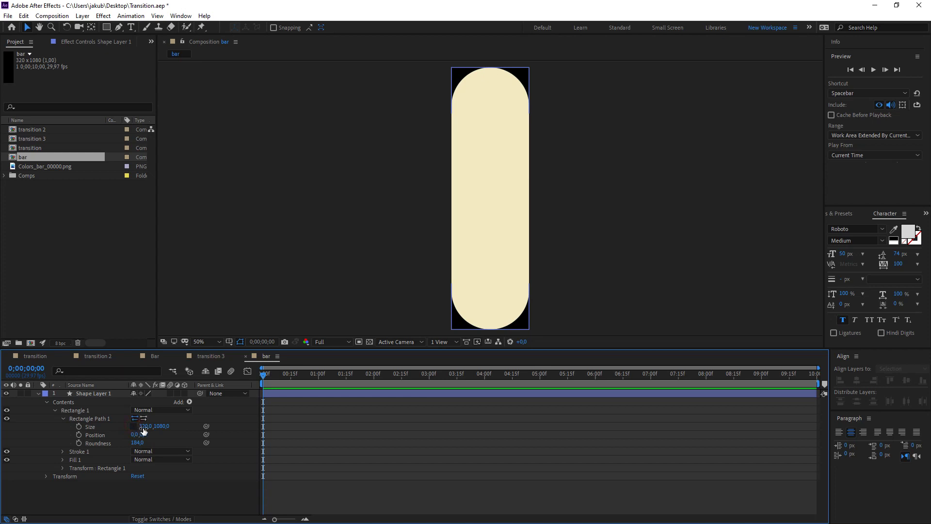
click(164, 426)
text(2513)
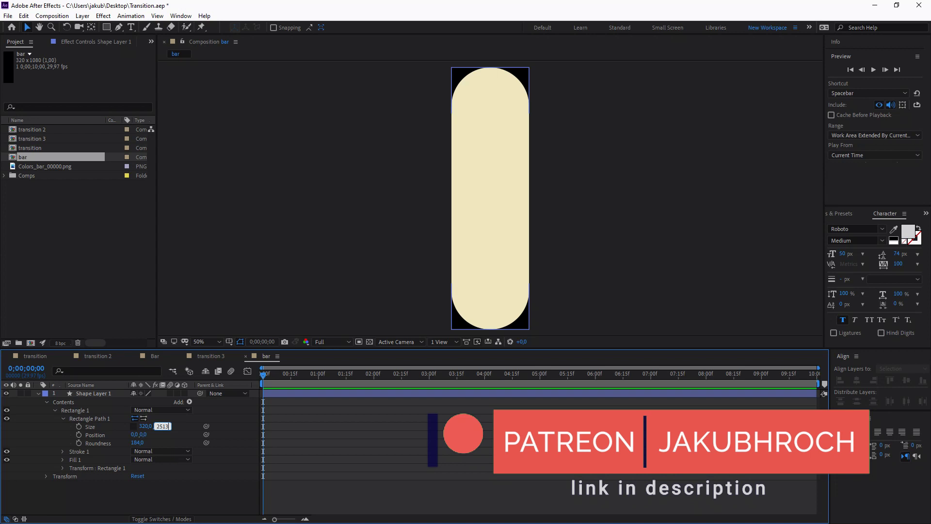
key(BackSpace)
key(Return)
key(comma)
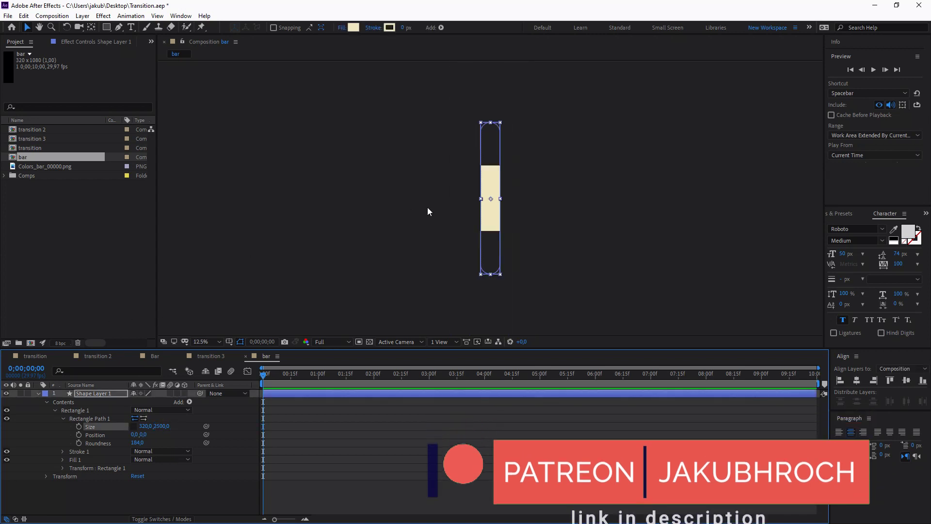
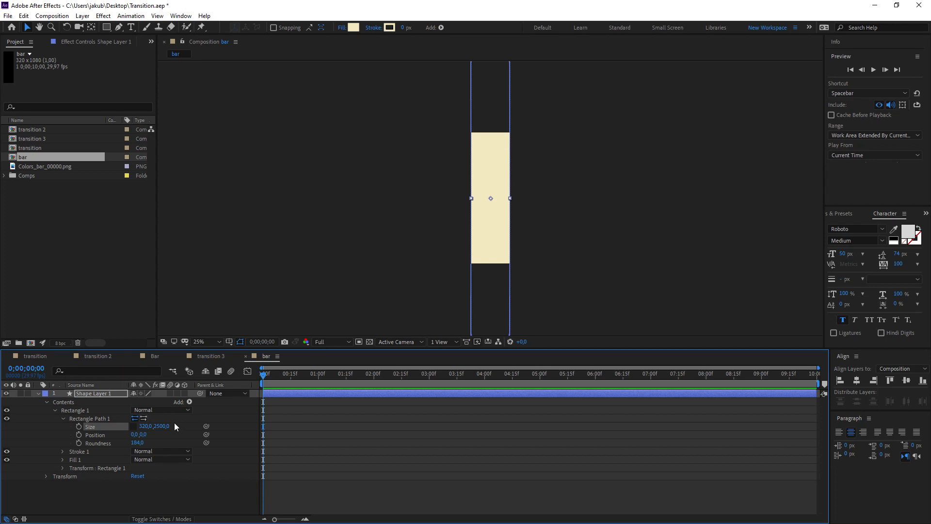
- Set the cream bar's first Position keyframe with the bar high above the frame (160,-1348)
click(105, 395)
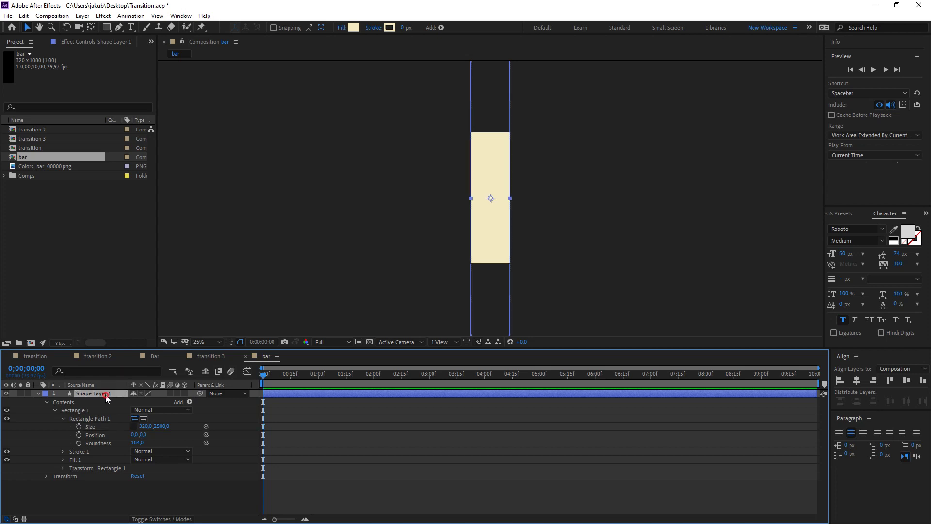
key(p)
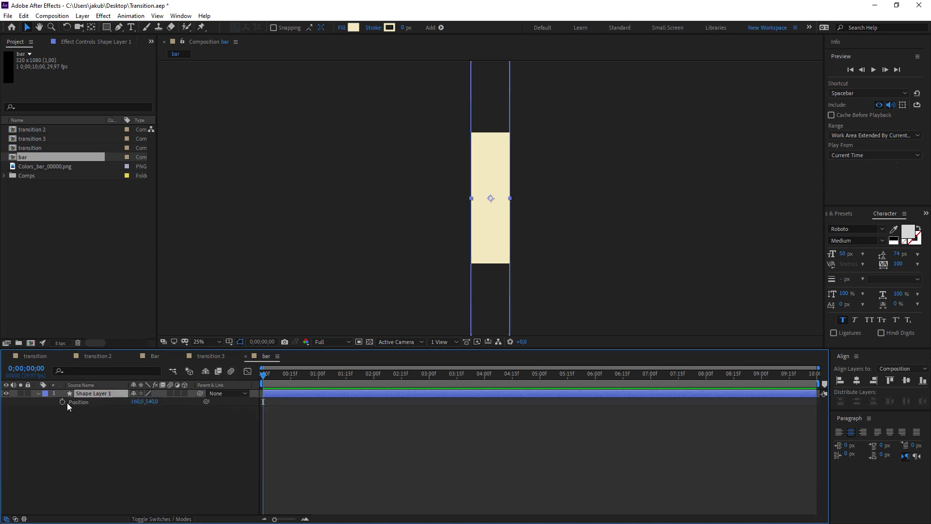
click(62, 402)
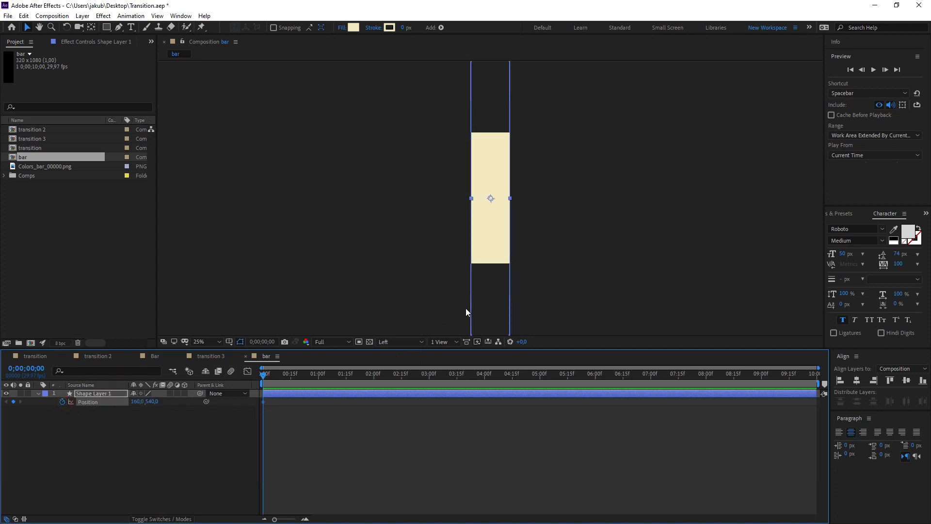
key(comma)
drag(488, 257, 491, 137)
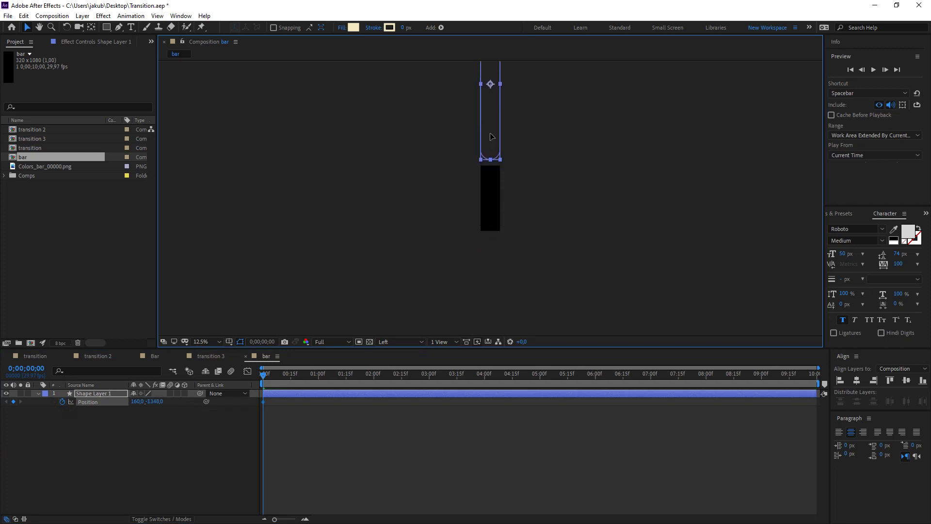
key(period)
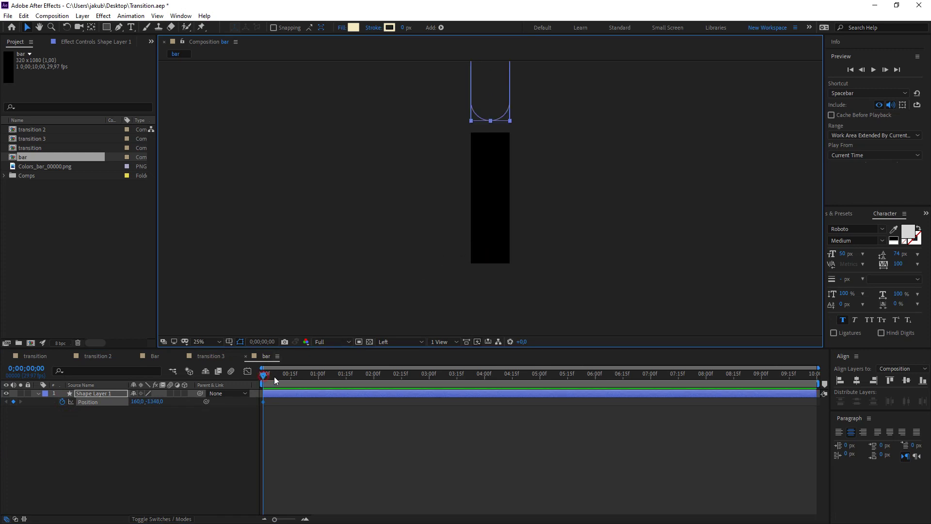
- At frame 20, move the bar below the frame for a second Position keyframe (160,2492)
drag(275, 381, 300, 381)
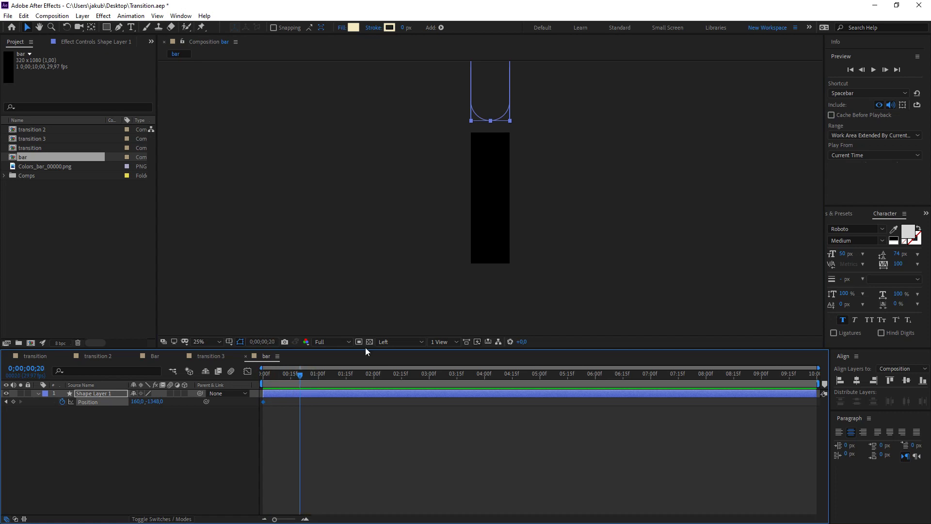
key(comma)
drag(495, 135, 494, 368)
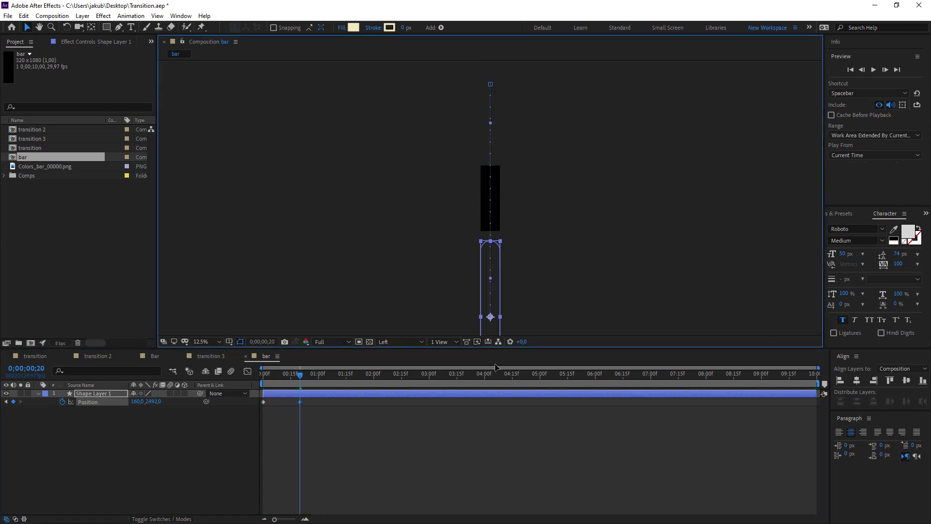
drag(325, 409, 255, 397)
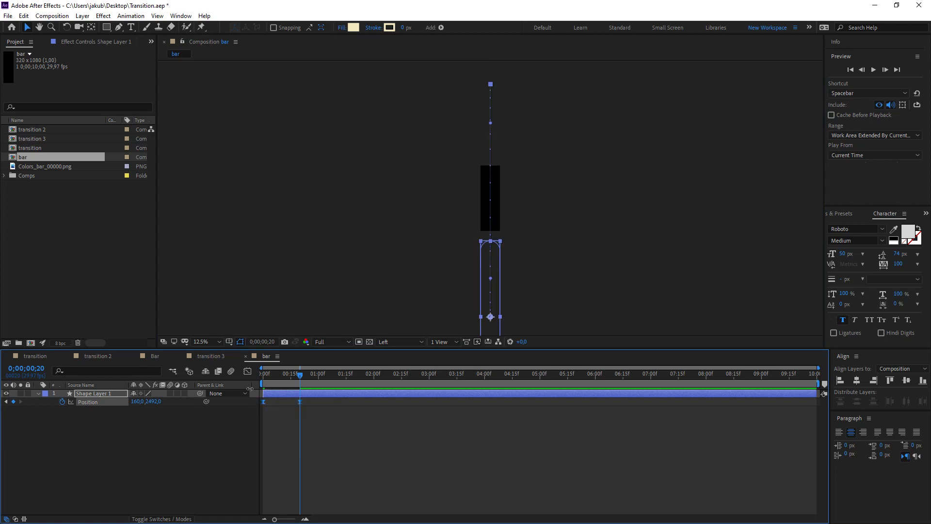
click(247, 371)
- Reshape the Position speed curve for a fast start and slow finish
drag(350, 465, 286, 499)
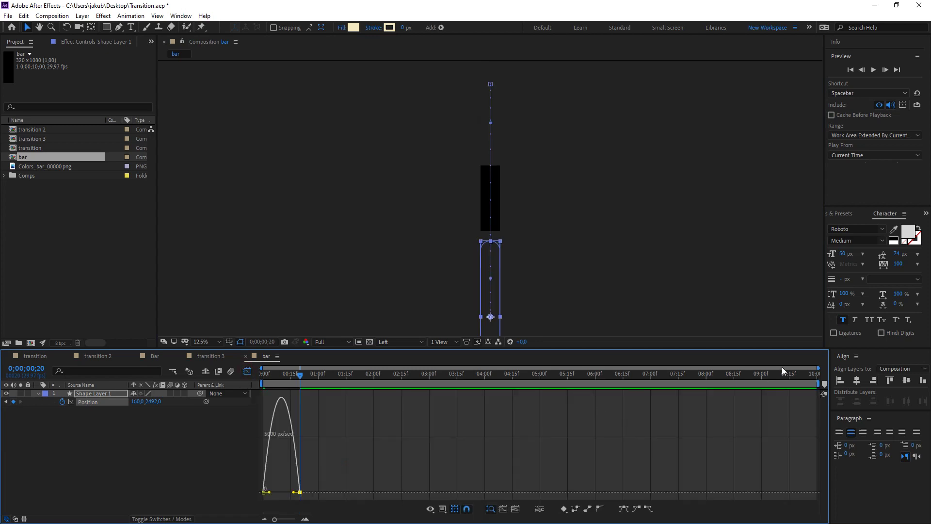
key(equal)
key(equal)
key(equal)
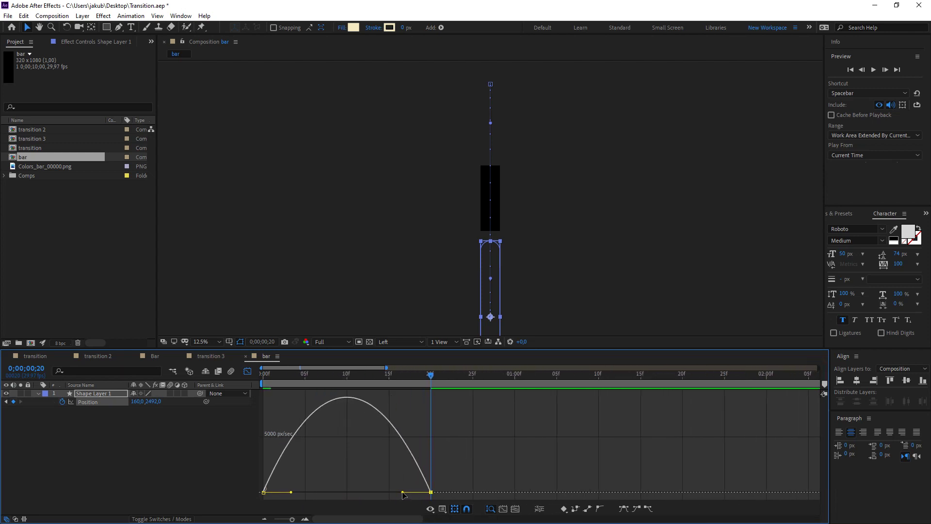
drag(402, 494, 356, 494)
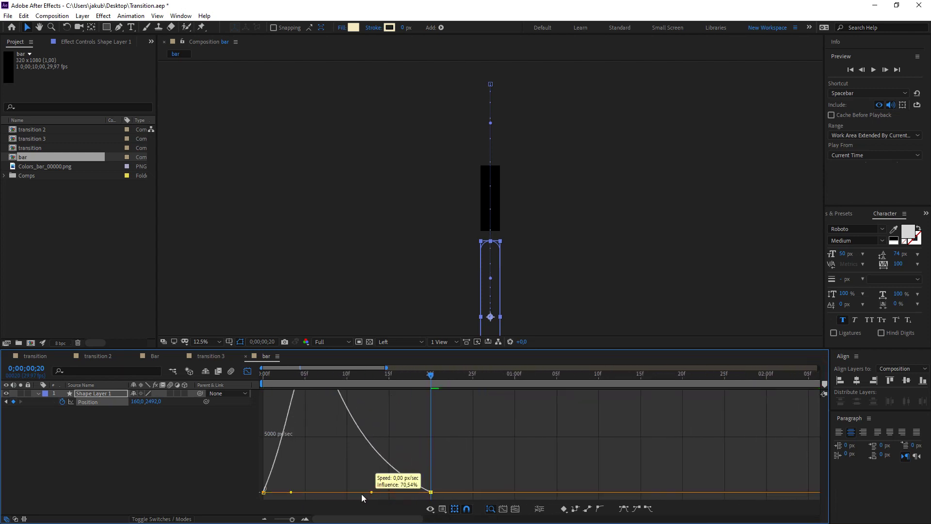
click(197, 475)
click(248, 372)
mouse_move(268, 377)
mouse_down()
mouse_move(302, 378)
mouse_move(264, 378)
mouse_up()
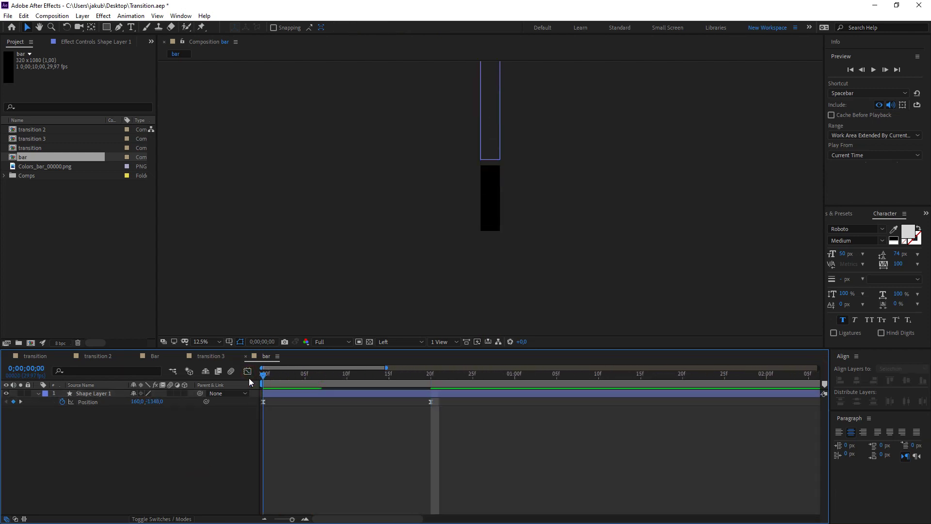
- Set the viewer to 50% and preview the bar's downward sweep
click(207, 341)
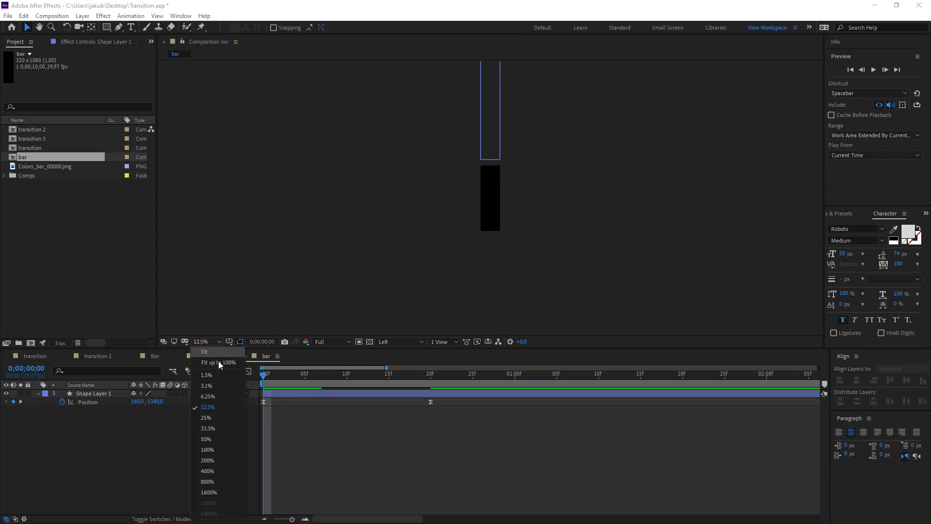
click(221, 371)
key(space)
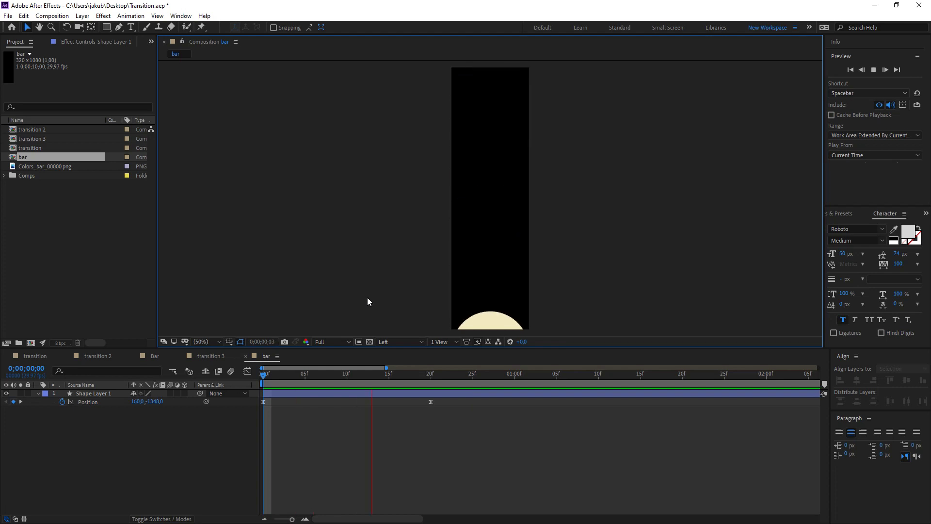
key(space)
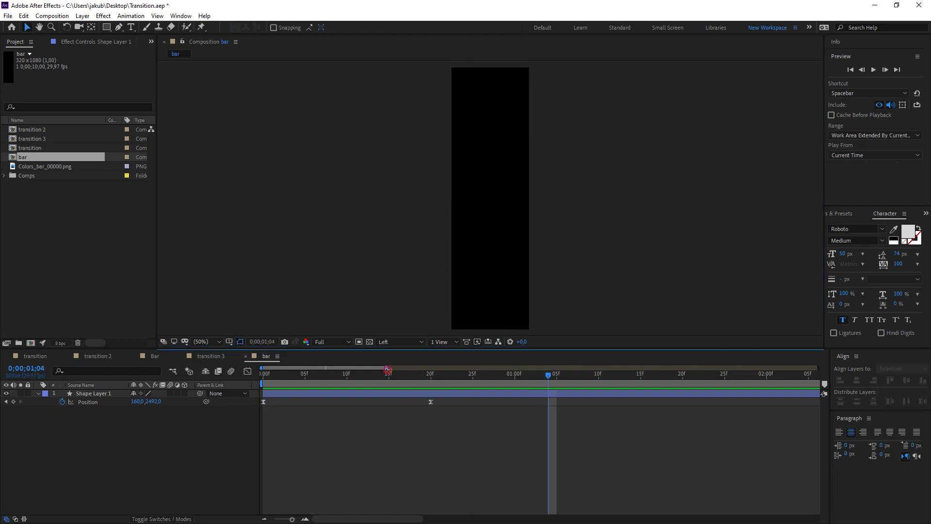
drag(386, 368, 527, 363)
click(107, 393)
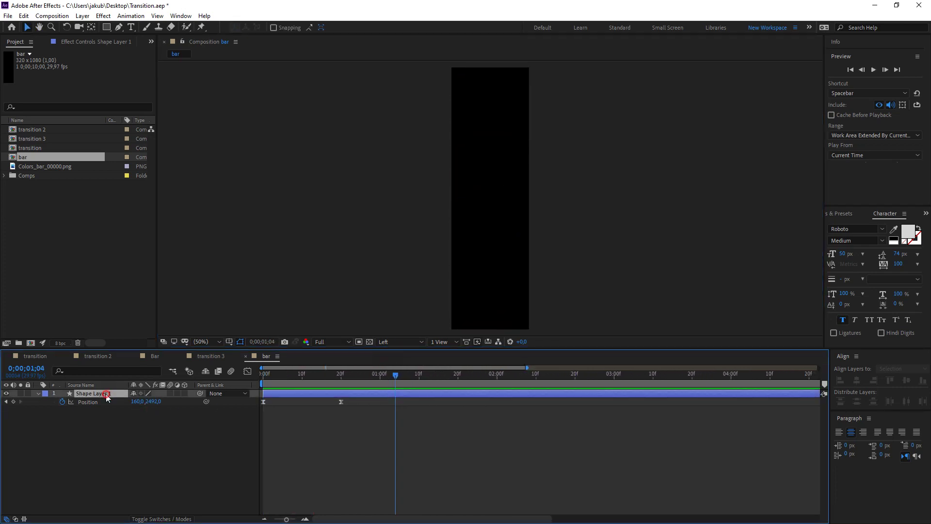
- Place the bar composition into transition 3 at frame 4 and duplicate the layer
click(207, 356)
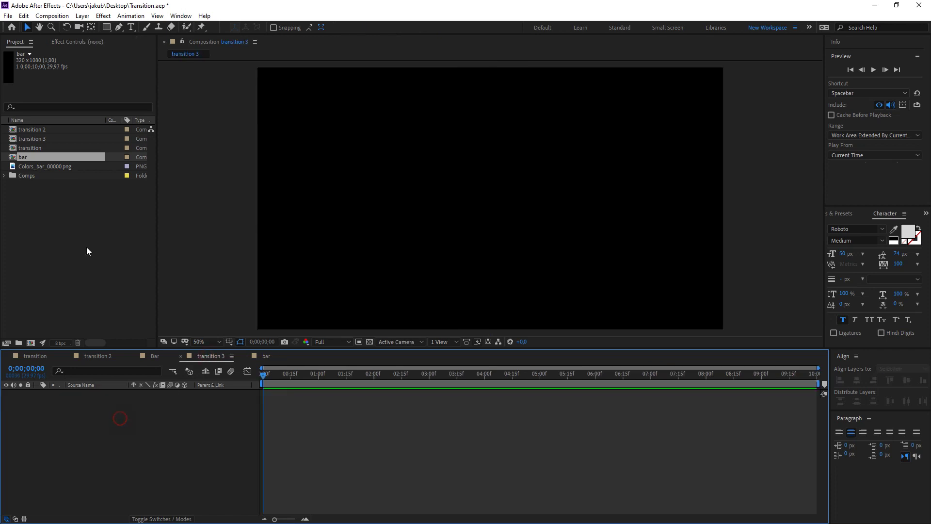
drag(56, 159, 82, 404)
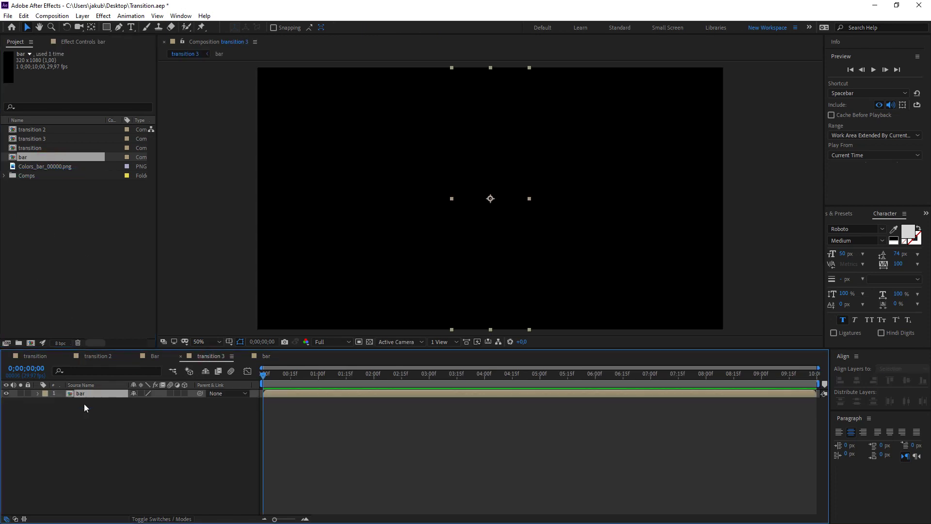
drag(266, 376, 271, 379)
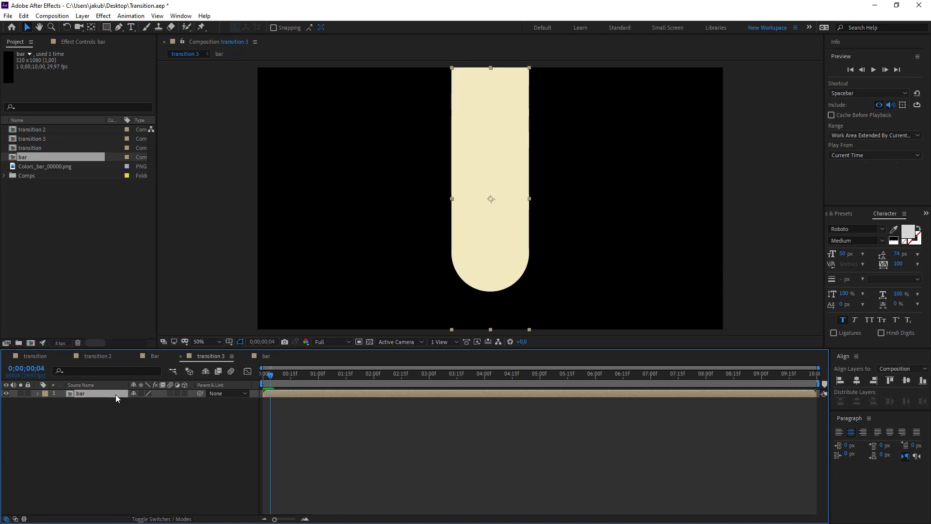
key(ctrl+d)
key(ctrl+d)
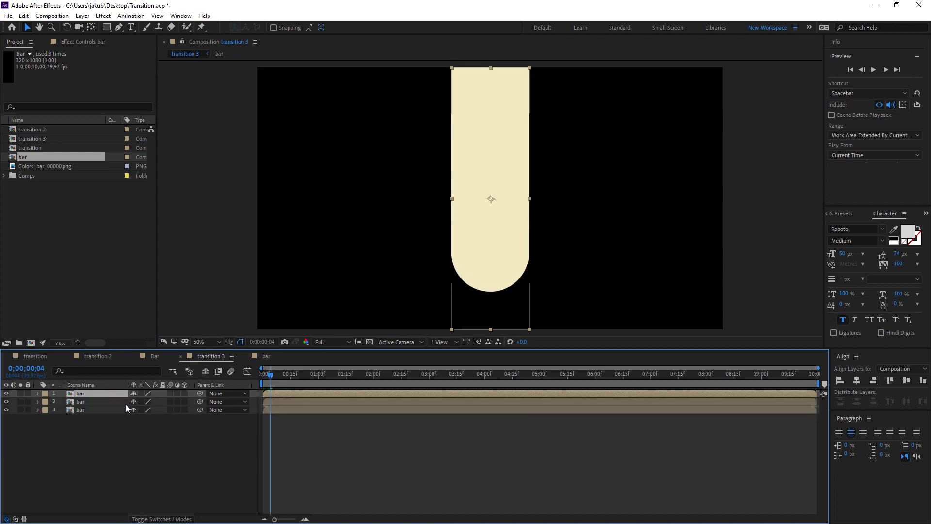
key(ctrl+d)
key(ctrl+d)
key(ctrl+d)
- Move the top bar to the frame's left edge and the sixth bar to the right edge
click(106, 396)
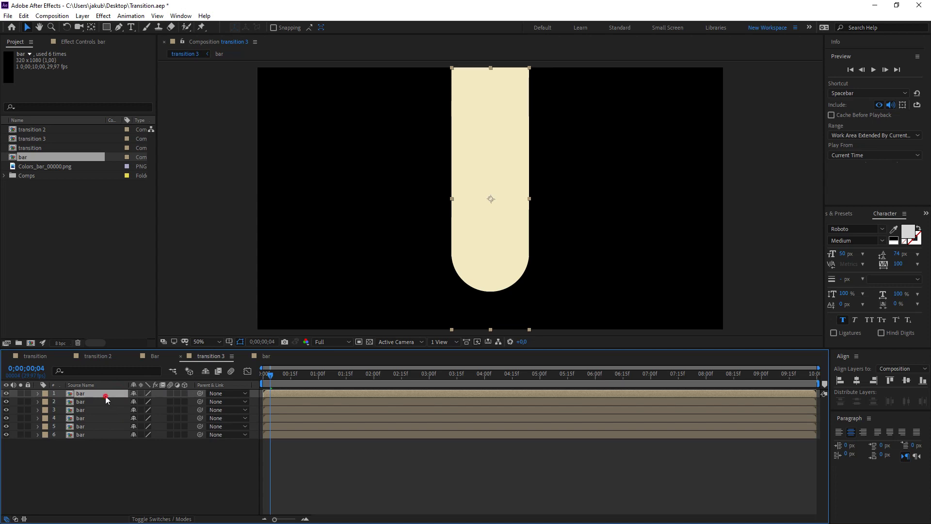
drag(490, 198, 295, 197)
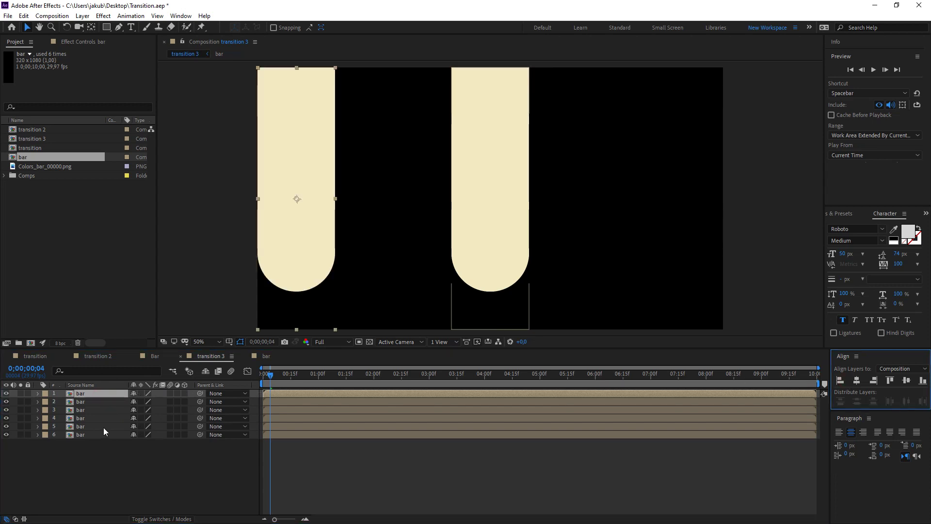
click(92, 436)
click(874, 381)
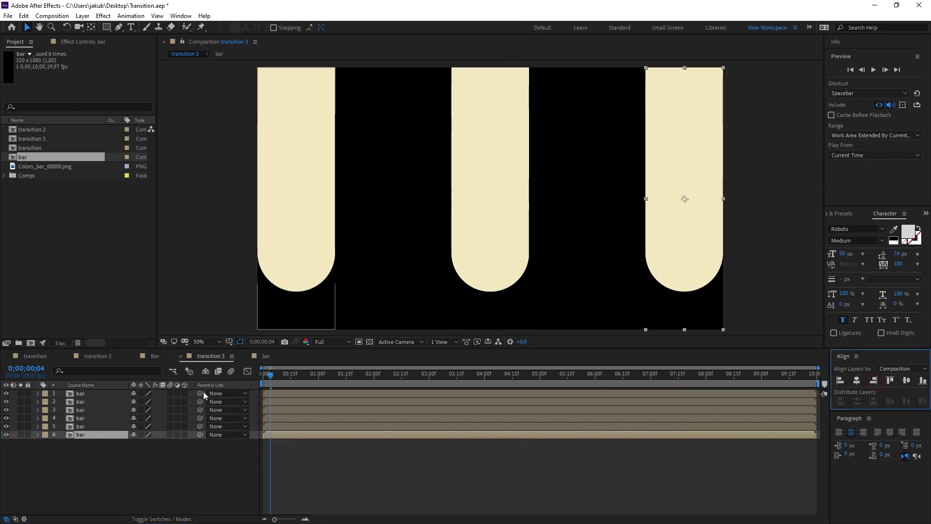
- Distribute all six bar layers evenly across the frame, then check frame 8
click(100, 394)
shift+click(87, 436)
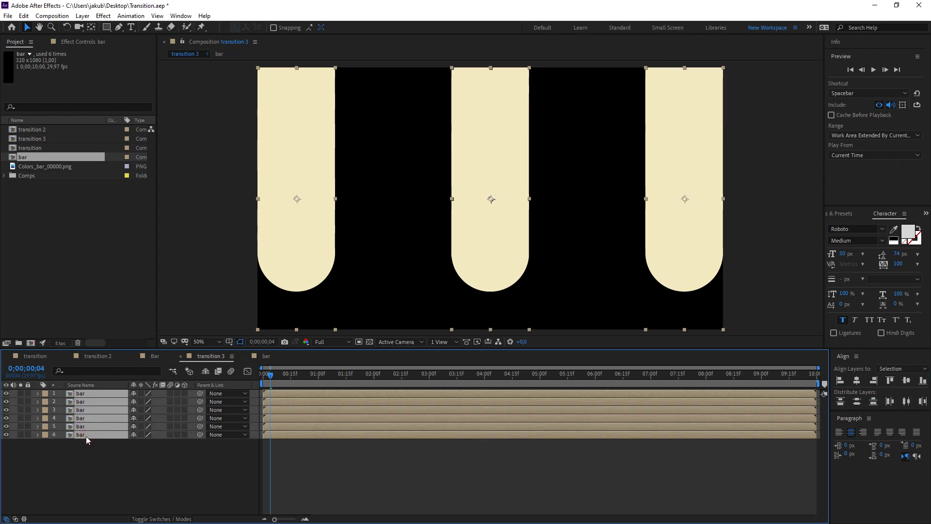
click(86, 452)
drag(127, 469, 89, 394)
click(906, 402)
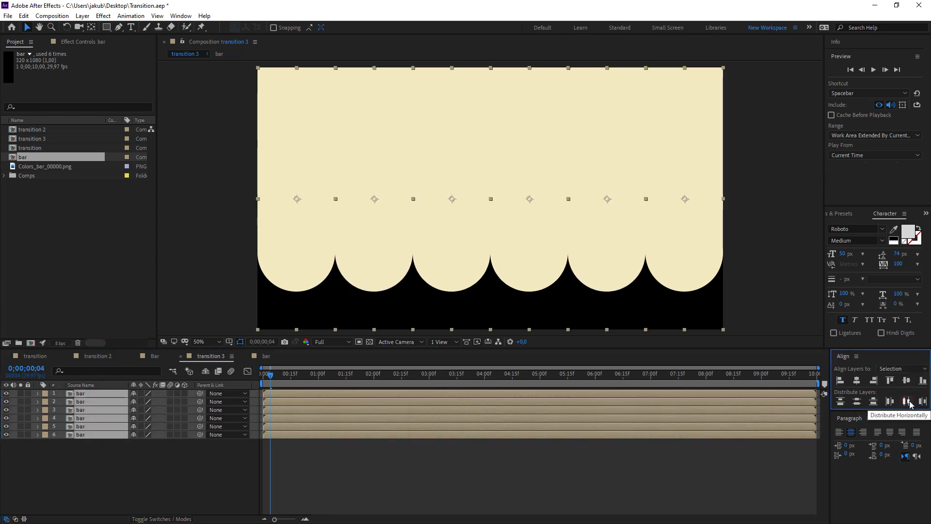
drag(273, 381, 279, 379)
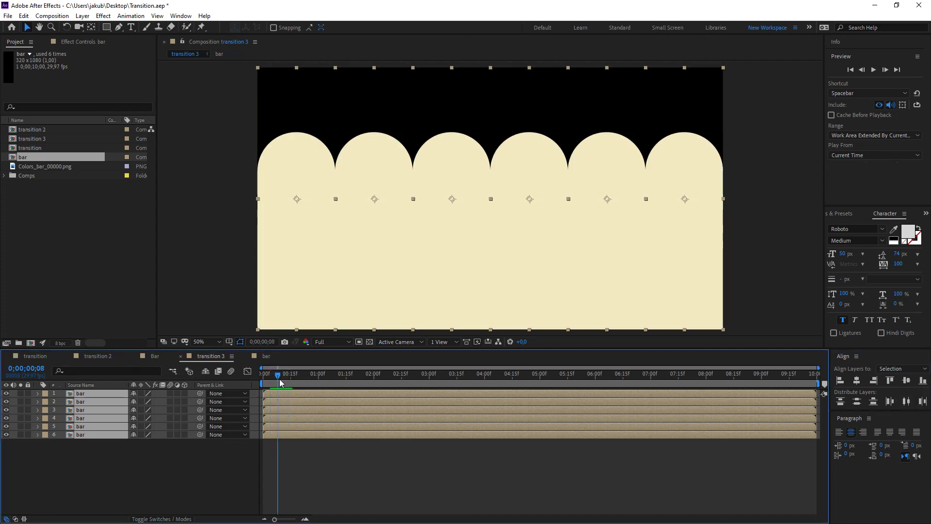
click(152, 482)
- Stagger the bar layers' start times, delaying the second and sixth bars
scroll(335, 384, up, 5)
scroll(335, 385, up, 2)
mouse_move(284, 402)
mouse_down()
mouse_move(321, 418)
mouse_move(308, 434)
mouse_up()
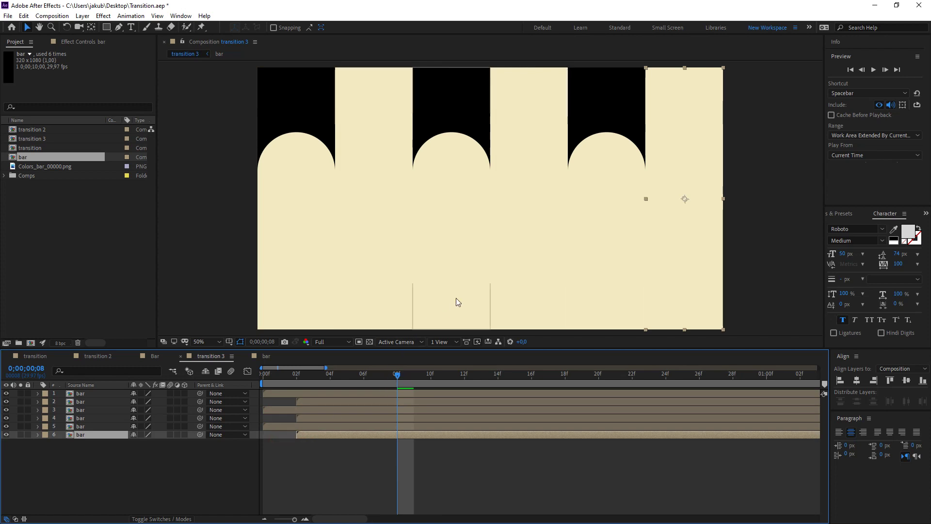
key(comma)
drag(380, 379, 373, 383)
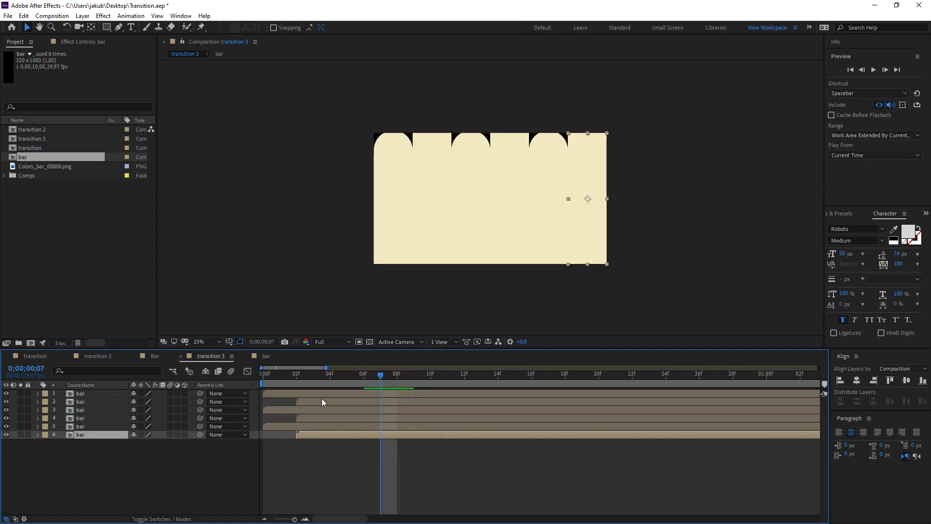
- In the bar composition, move the end Position keyframe to frame 25, then preview the staggered bars
click(258, 358)
mouse_move(291, 378)
mouse_down()
mouse_move(359, 384)
mouse_move(359, 402)
mouse_up()
click(249, 407)
click(204, 358)
drag(296, 379, 400, 379)
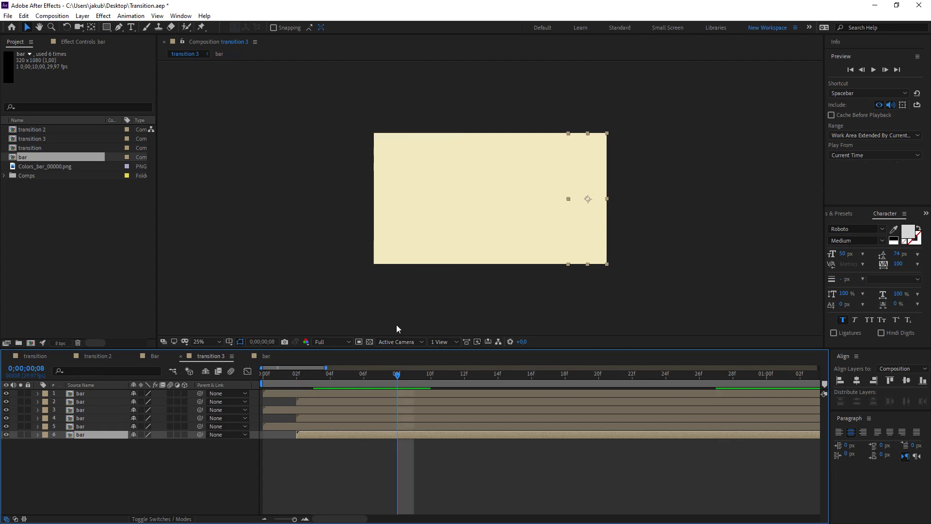
- Add Colors_bar_00000.png to transition 3 as the top layer
drag(352, 367, 498, 367)
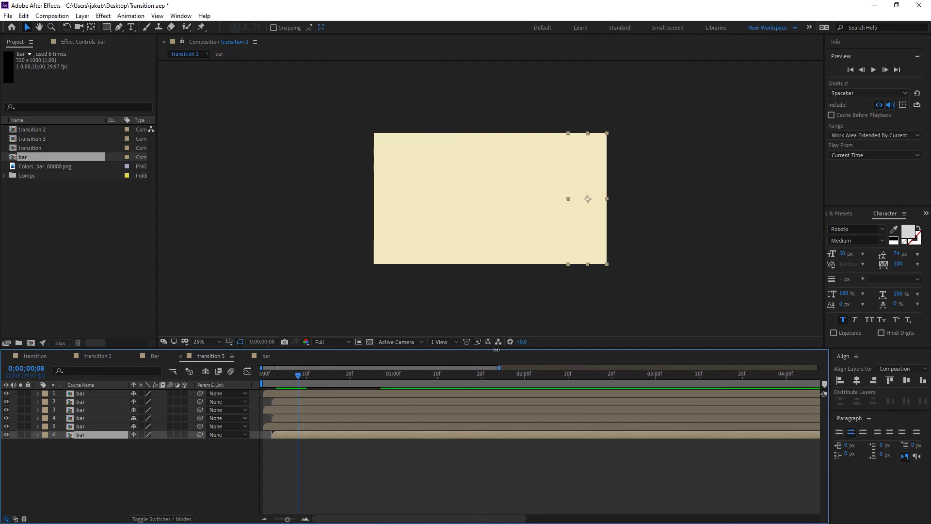
click(90, 200)
drag(57, 167, 112, 391)
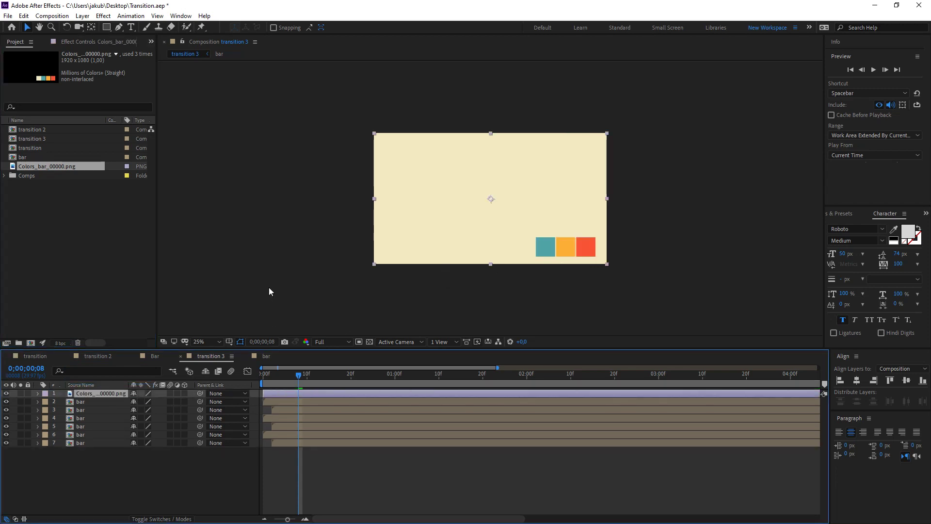
- Apply a Fill effect to all six bar layers
key(.)
click(80, 402)
shift+click(80, 443)
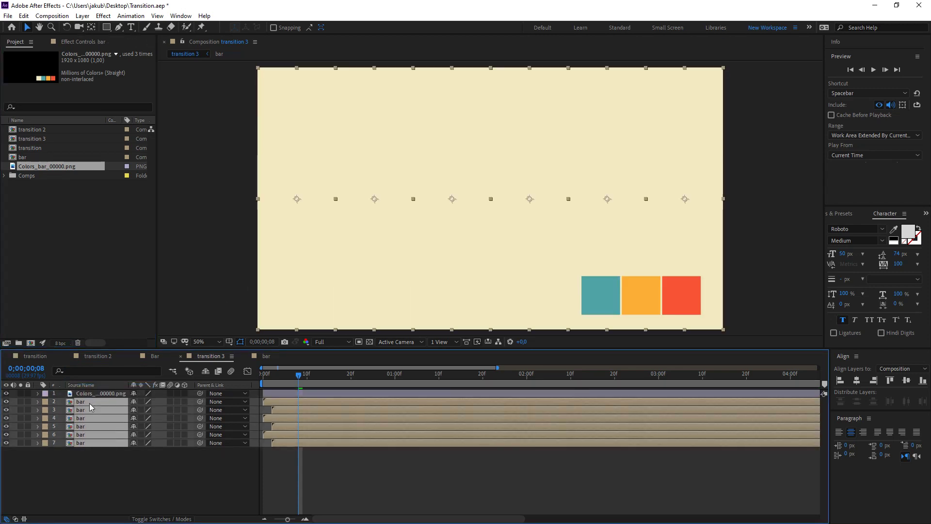
click(103, 16)
mouse_move(155, 164)
click(260, 320)
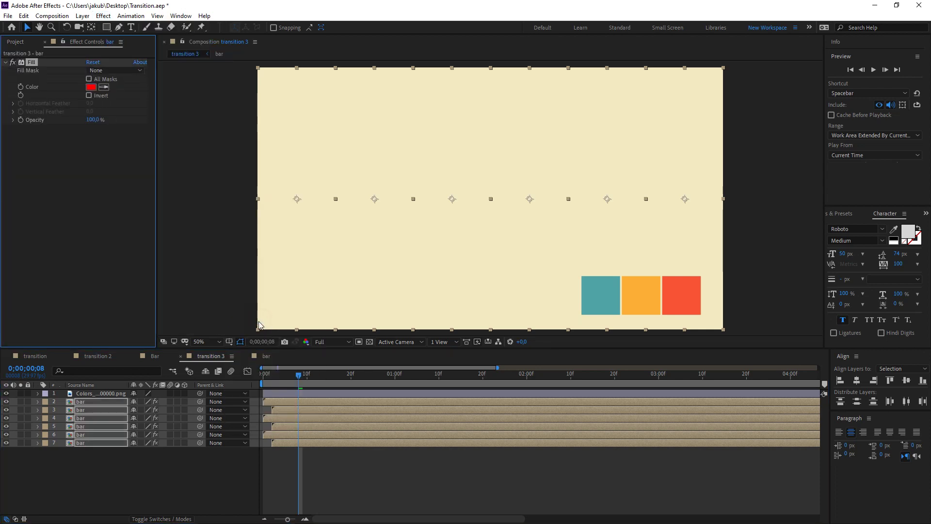
- Sample fill colours for the first three bars: red, orange and teal
click(171, 469)
click(92, 401)
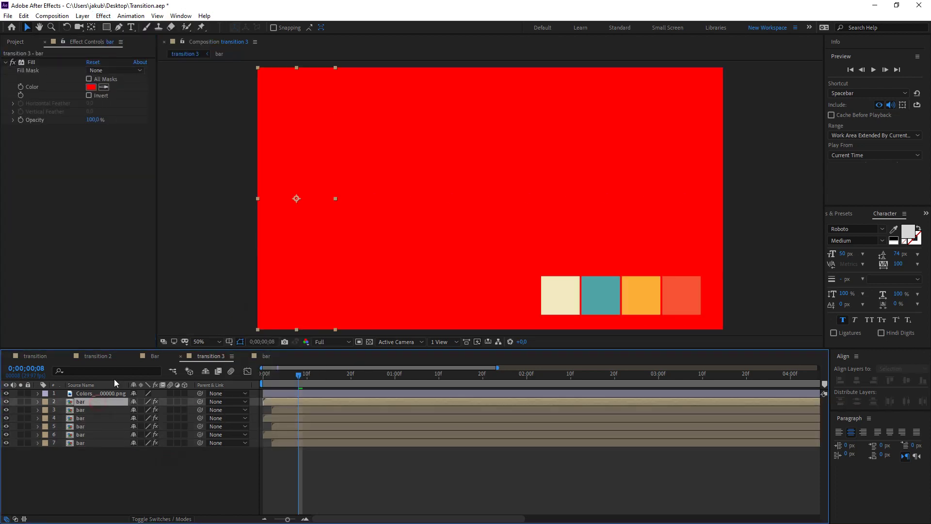
click(103, 87)
click(670, 290)
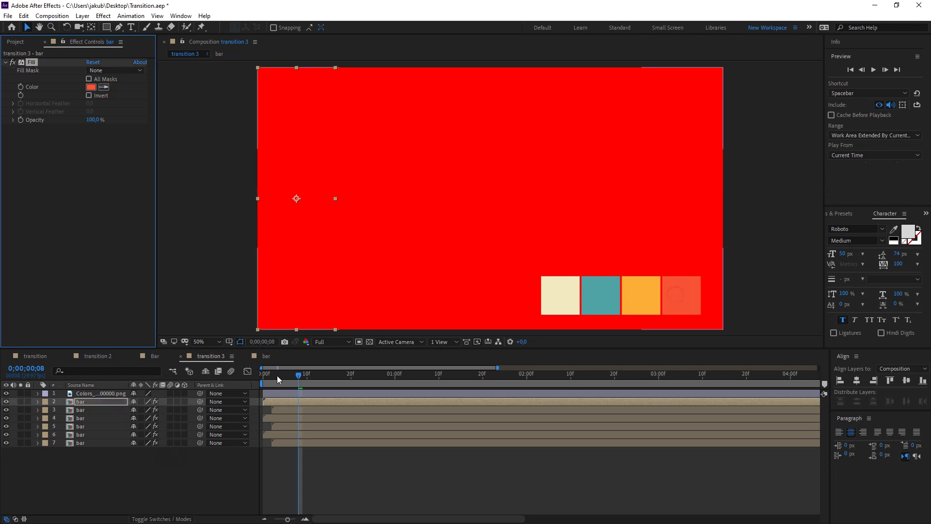
click(122, 410)
click(103, 87)
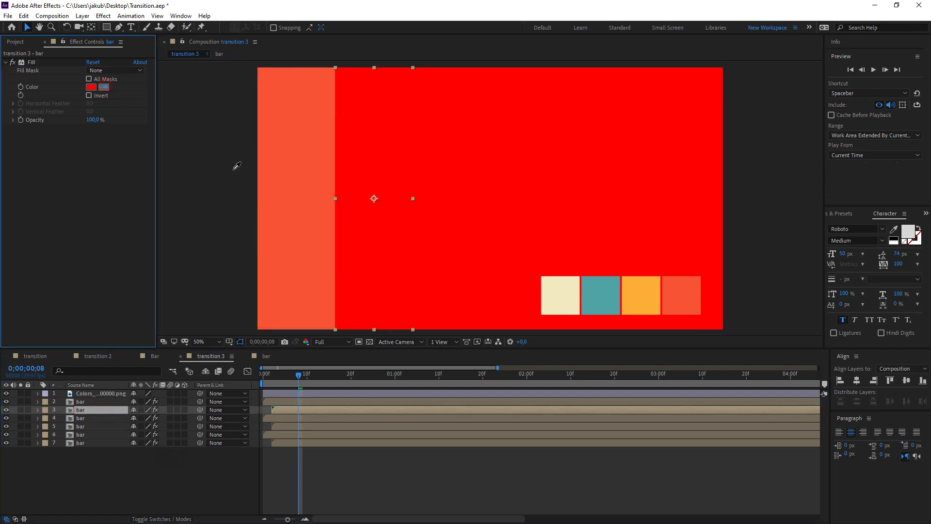
click(648, 294)
click(103, 418)
click(105, 87)
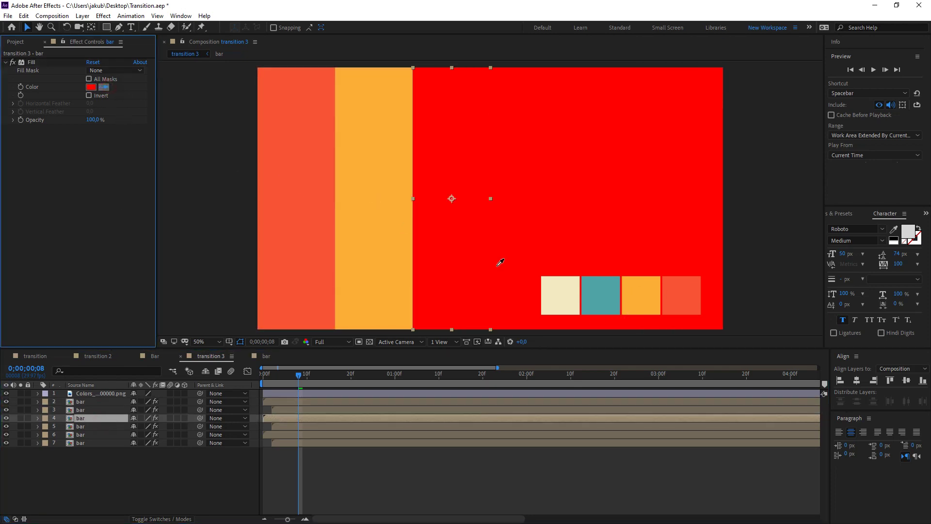
click(591, 289)
- Colour the last three bars cream, red and orange, then hide the swatch layer
click(111, 426)
click(104, 87)
click(561, 289)
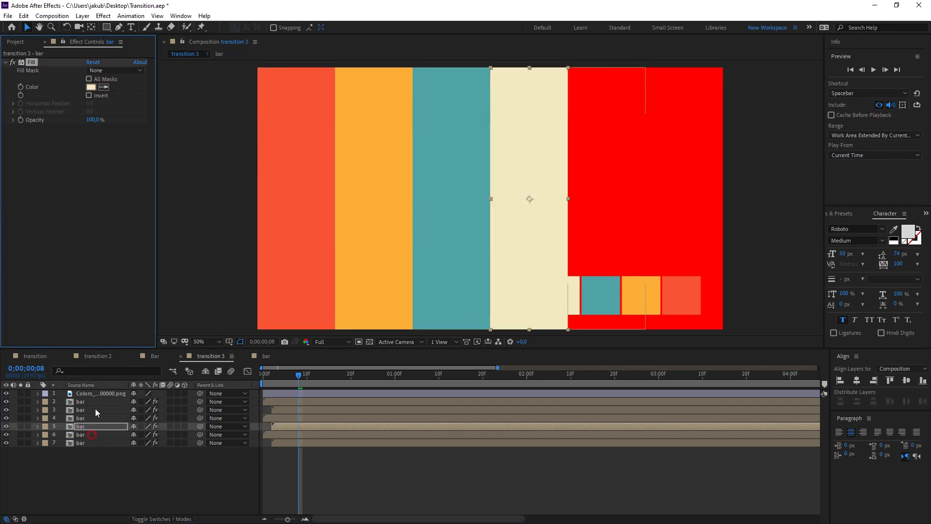
click(92, 434)
click(104, 88)
click(683, 296)
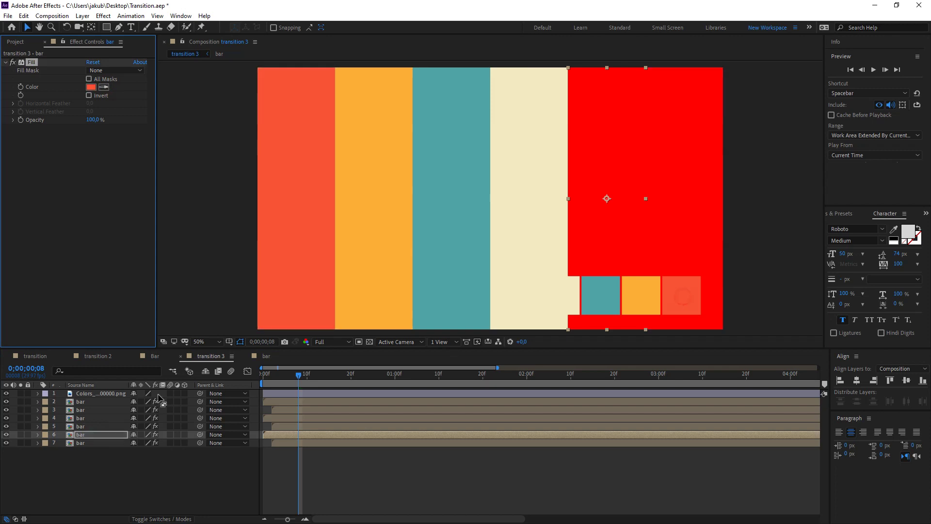
click(92, 443)
click(104, 88)
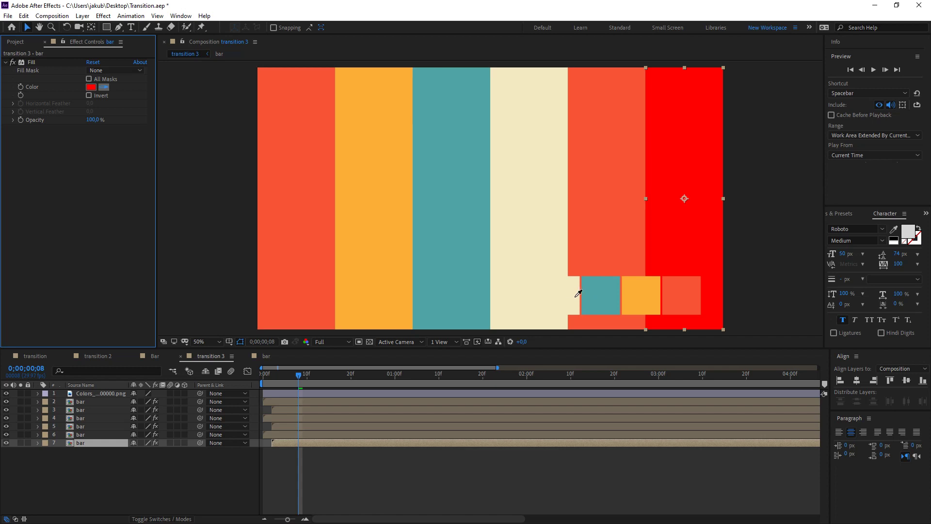
click(639, 291)
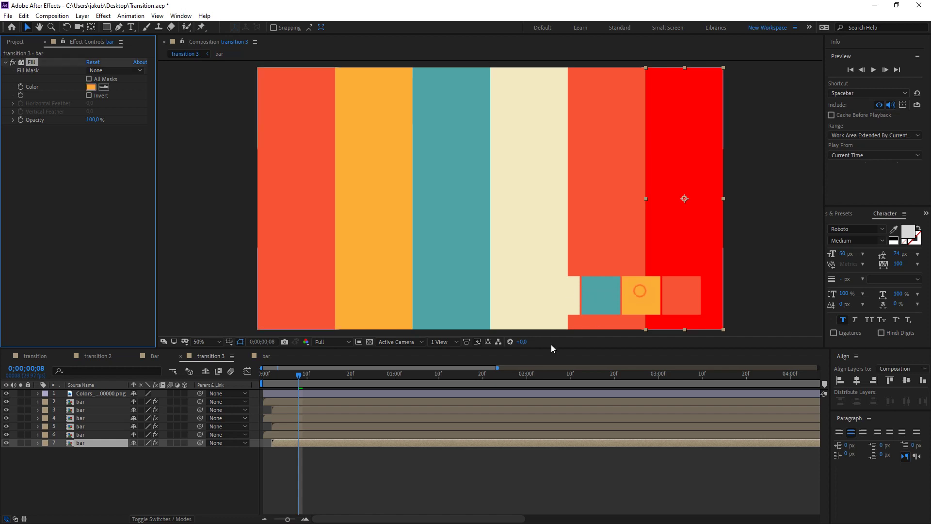
click(162, 495)
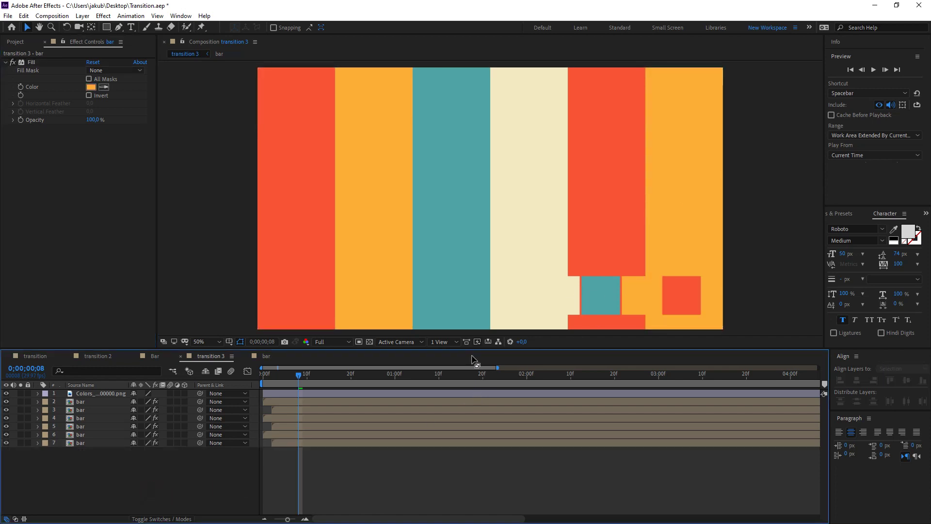
click(6, 394)
- Scrub to frame 12 to check the rising bars, then duplicate the leftmost red bar layer
mouse_move(281, 380)
mouse_down()
mouse_move(274, 383)
mouse_move(320, 384)
mouse_up()
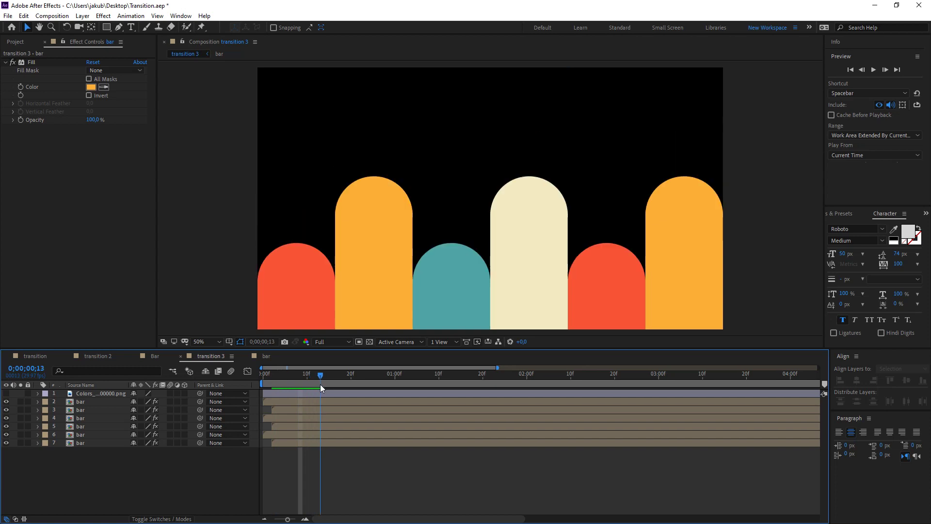
drag(320, 384, 316, 384)
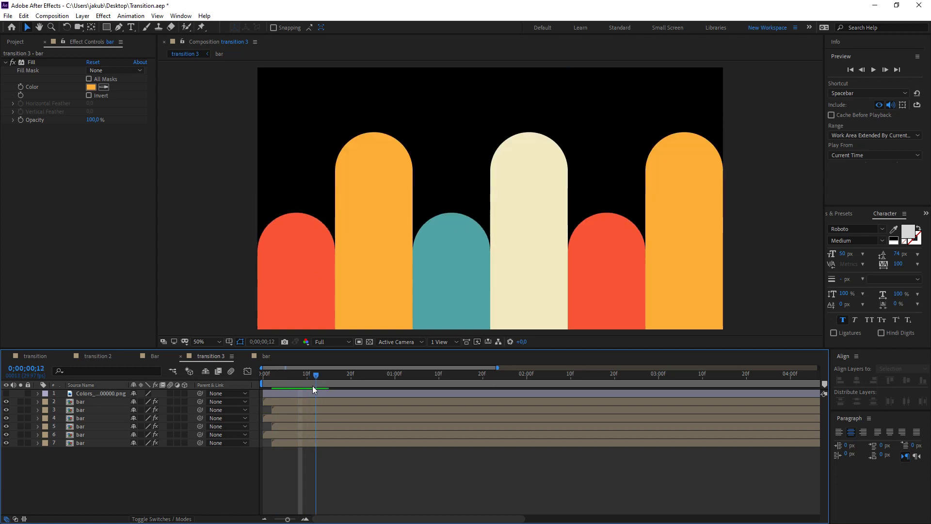
click(89, 403)
key(ctrl+d)
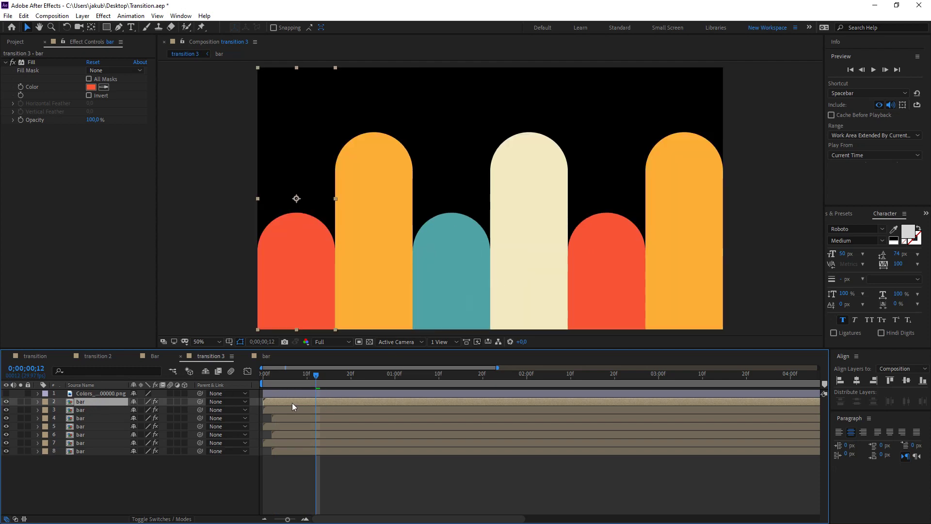
- Nudge the red copy right over the center teal bar and start it a few frames later
key(shift+Right)
key(shift+Right)
key(shift+Right)
key(shift+Right)
key(shift+Right)
key(shift+Right)
key(shift+Right)
key(shift+Right)
key(shift+Right)
key(shift+Right)
key(shift+Right)
key(shift+Right)
key(shift+Right)
key(shift+Right)
key(shift+Right)
key(shift+Right)
key(shift+Right)
key(shift+Right)
key(shift+Right)
key(shift+Right)
key(shift+Right)
key(shift+Right)
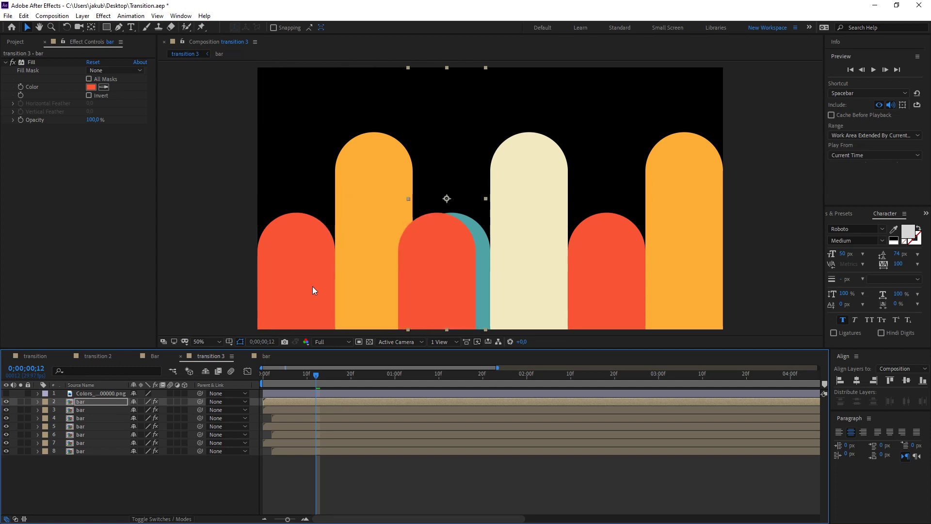
key(shift+Right)
key(shift+Right)
key(shift+Right)
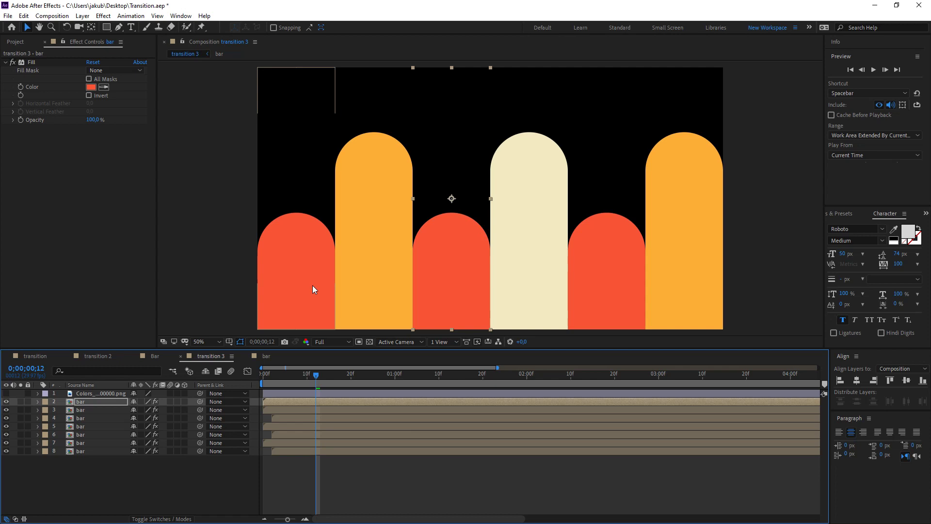
click(277, 403)
drag(280, 402, 285, 401)
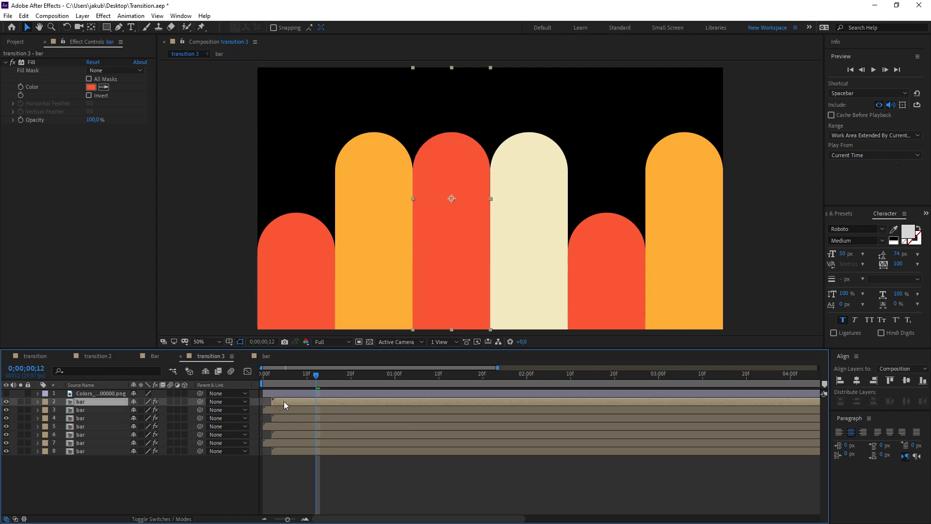
- Return the playhead to frame 7 of the transition
scroll(443, 283, down, 2)
scroll(444, 283, up, 2)
scroll(444, 283, down, 2)
scroll(444, 283, up, 2)
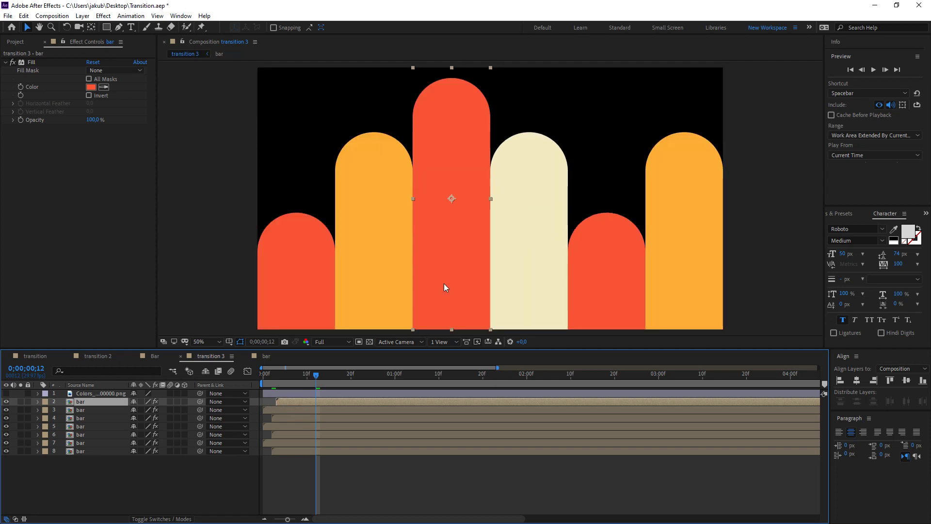
scroll(397, 283, down, 2)
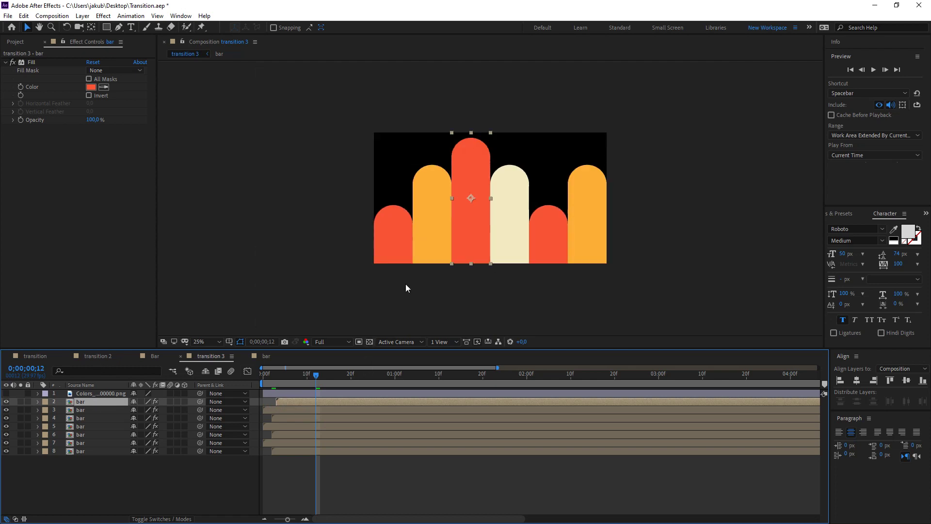
drag(323, 374, 293, 381)
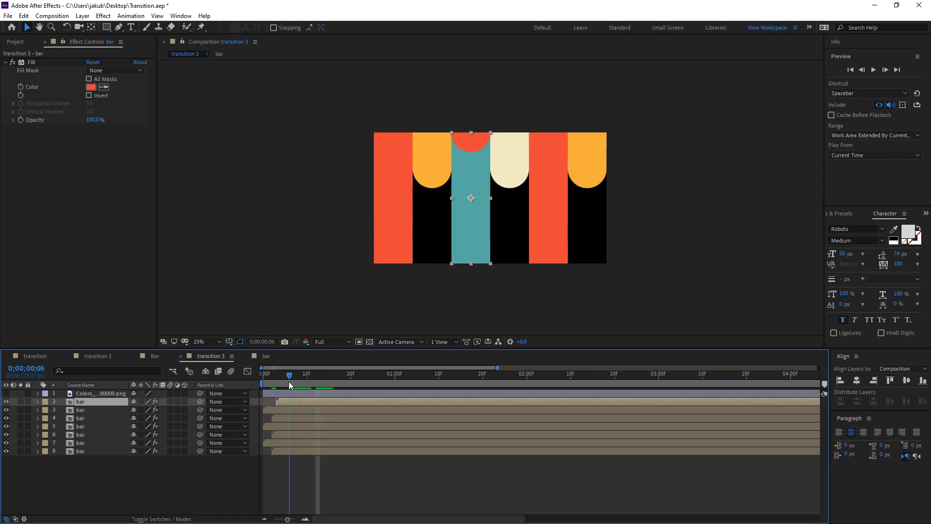
- Duplicate the teal bar layer and slide the copy to the right
click(100, 409)
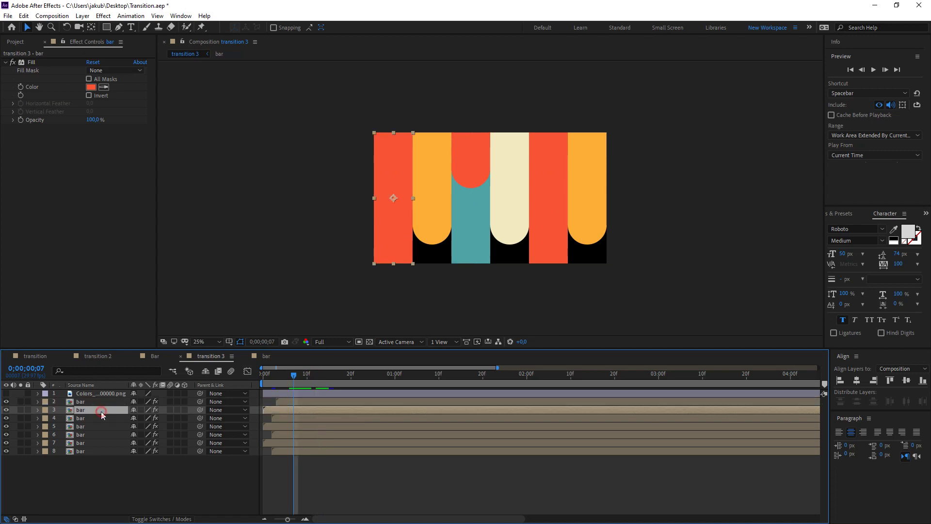
click(99, 418)
click(102, 427)
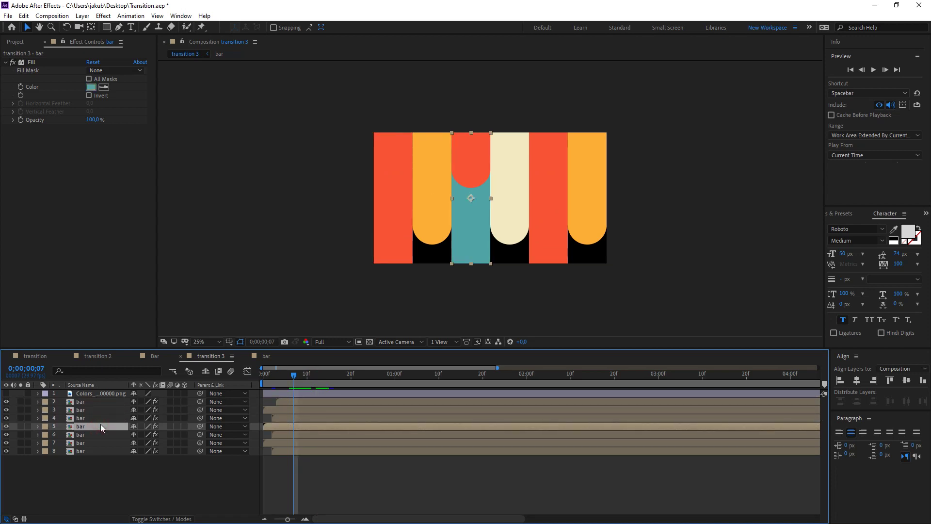
key(ctrl+d)
drag(461, 241, 508, 241)
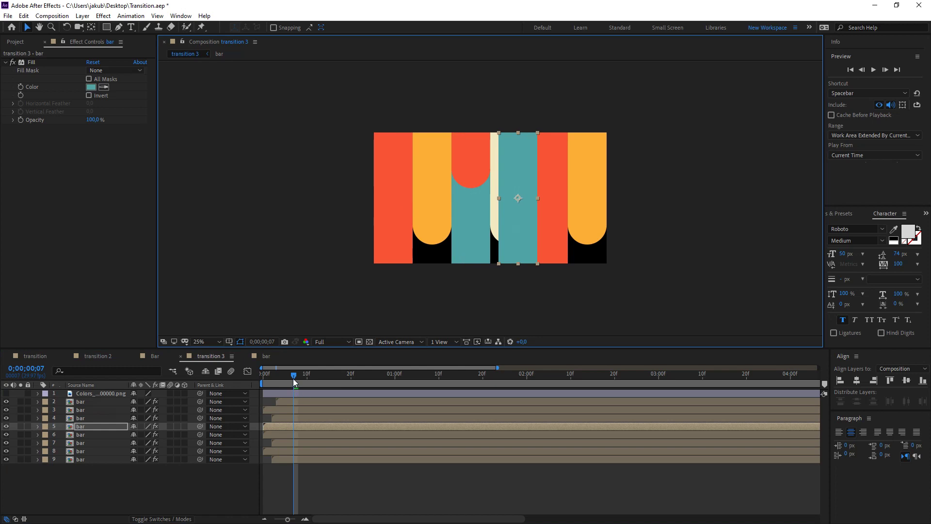
- Fit the teal copy over the right short red bar and move the tall red bar's layer to the bottom
drag(293, 378, 297, 383)
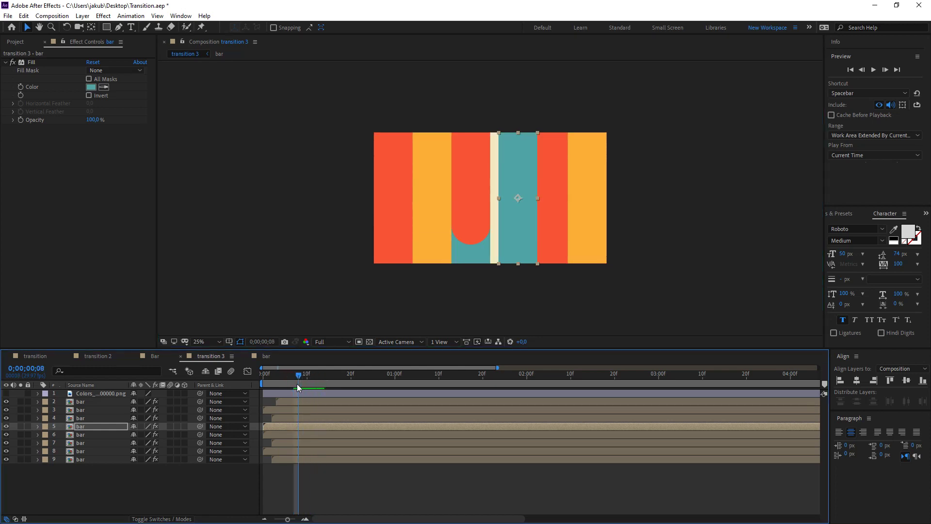
drag(297, 383, 319, 382)
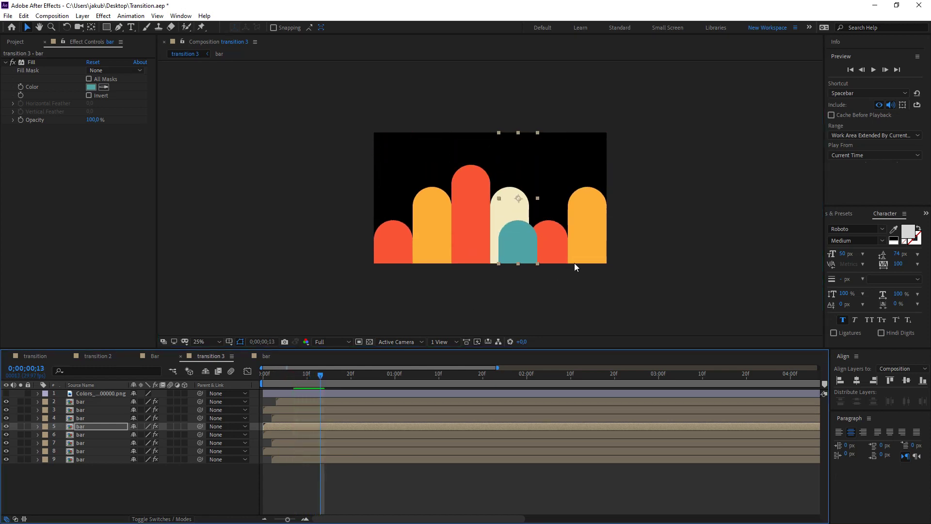
drag(520, 243, 556, 190)
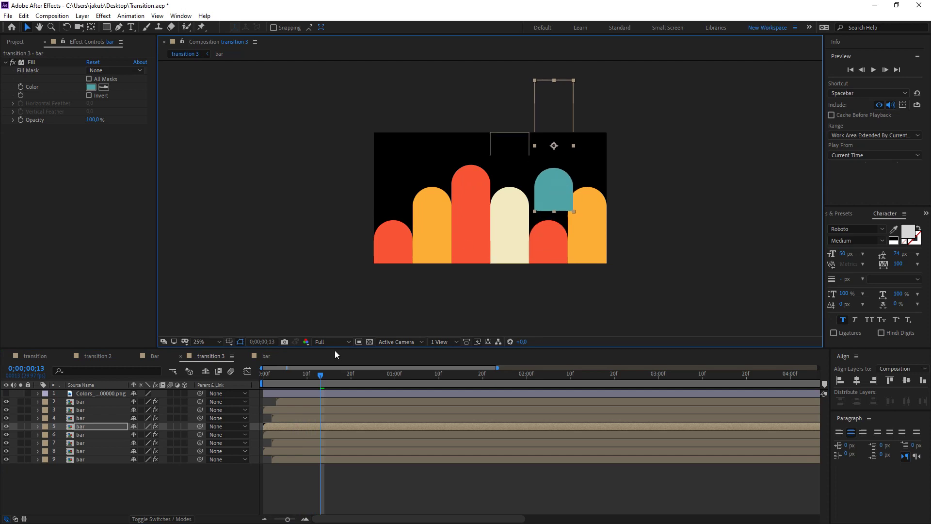
key(ctrl+z)
click(114, 491)
click(107, 428)
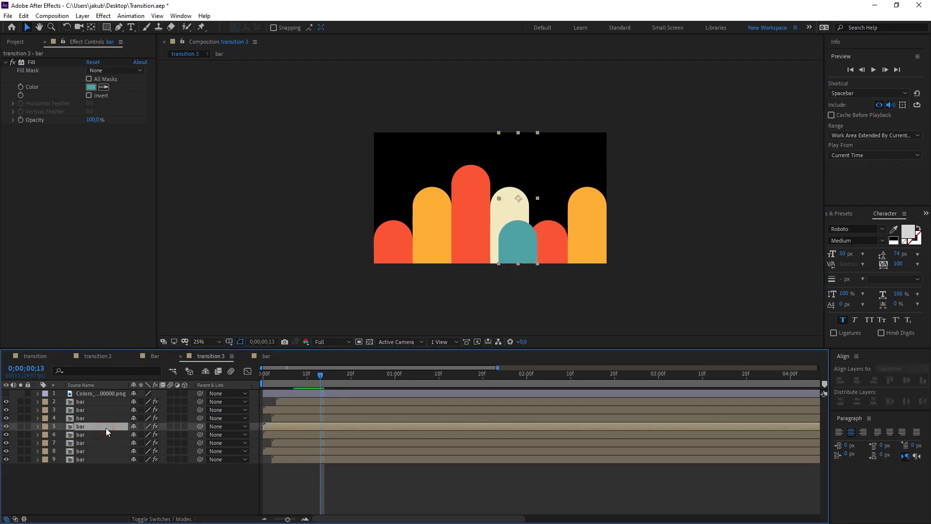
key(shift+Right)
key(shift+Right)
key(shift+Right)
key(shift+Right)
key(shift+Right)
key(shift+Right)
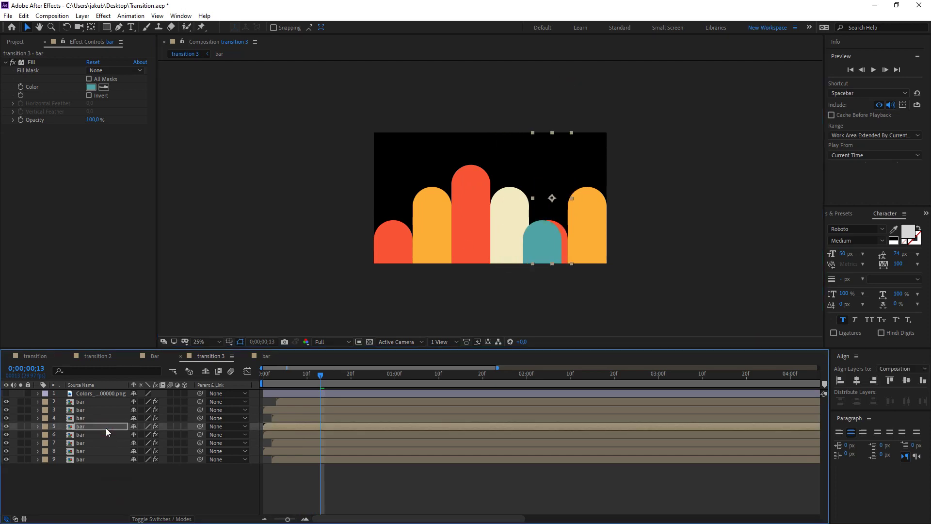
key(shift+Left)
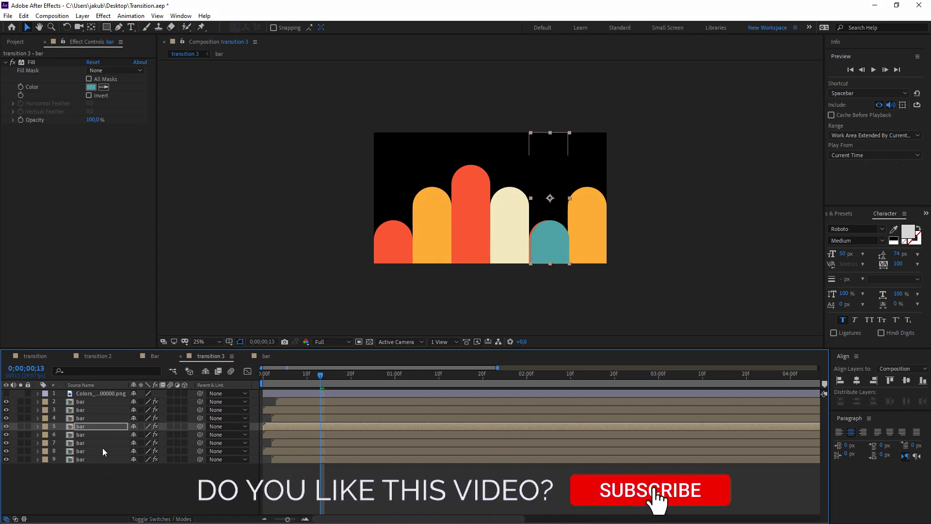
click(103, 403)
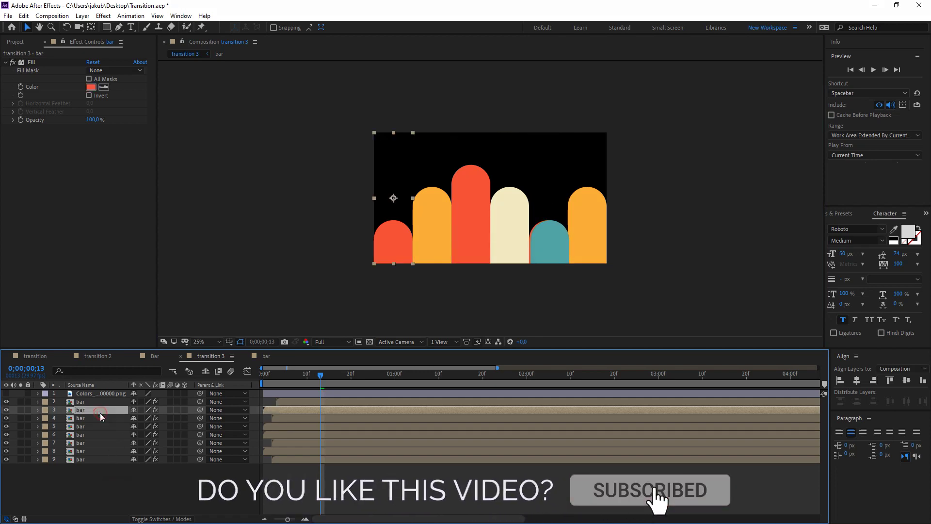
drag(103, 402, 107, 464)
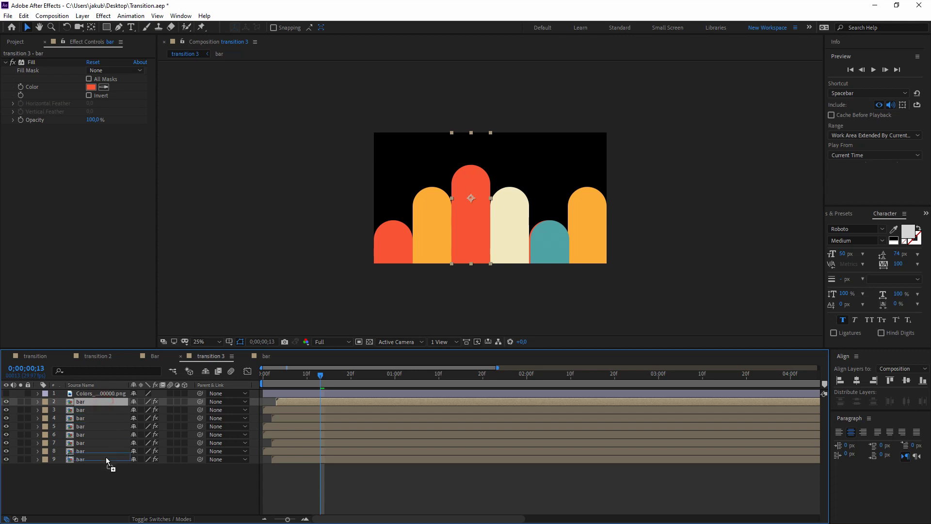
- Nudge the second teal bar 3 px left, delay it a few frames, and move its layer to the bottom
click(115, 475)
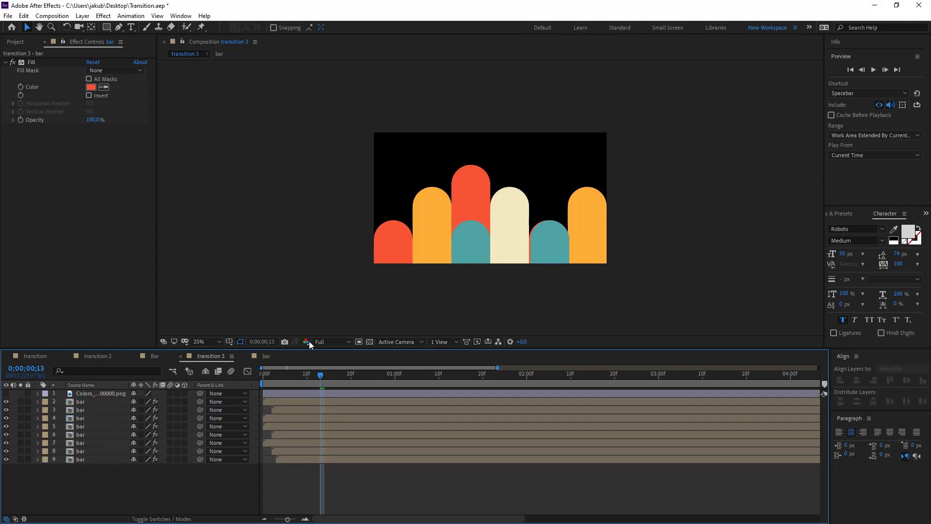
click(103, 410)
click(106, 402)
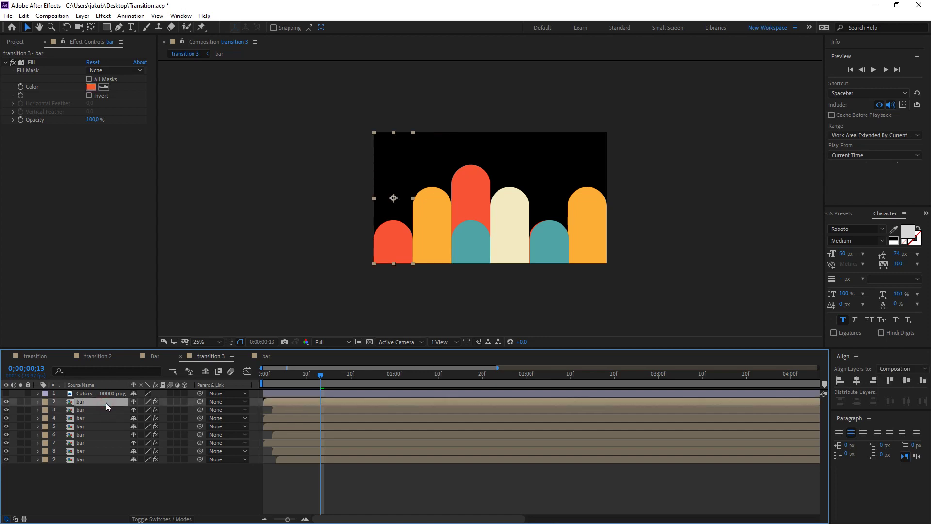
click(107, 418)
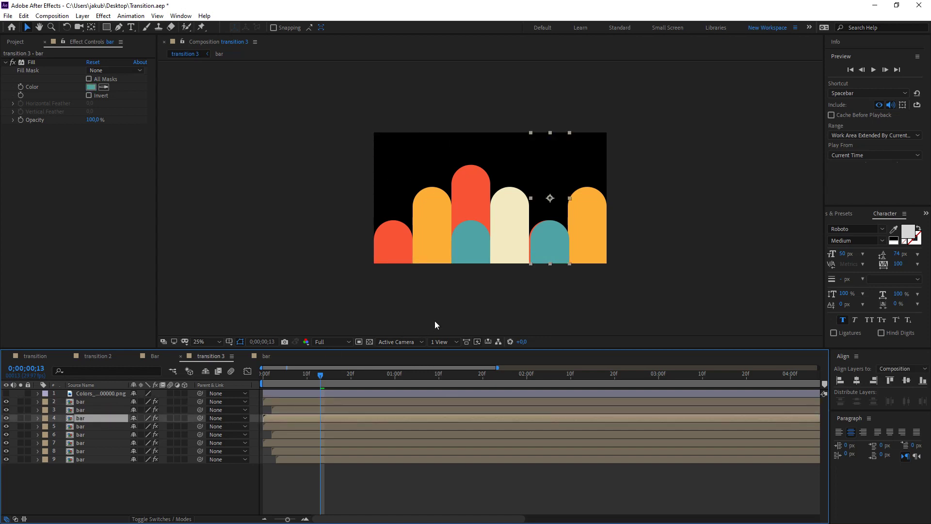
key(Left)
key(Left)
key(Left)
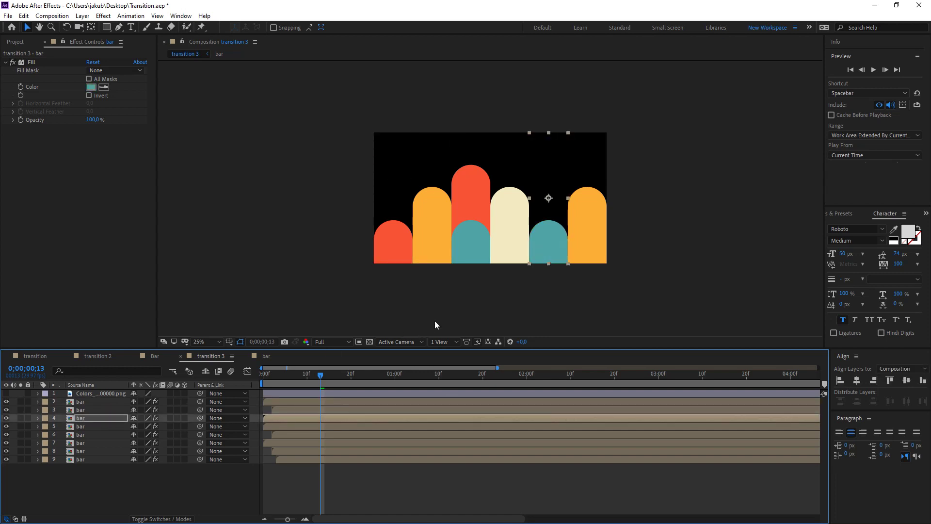
drag(285, 418, 297, 419)
drag(110, 419, 111, 465)
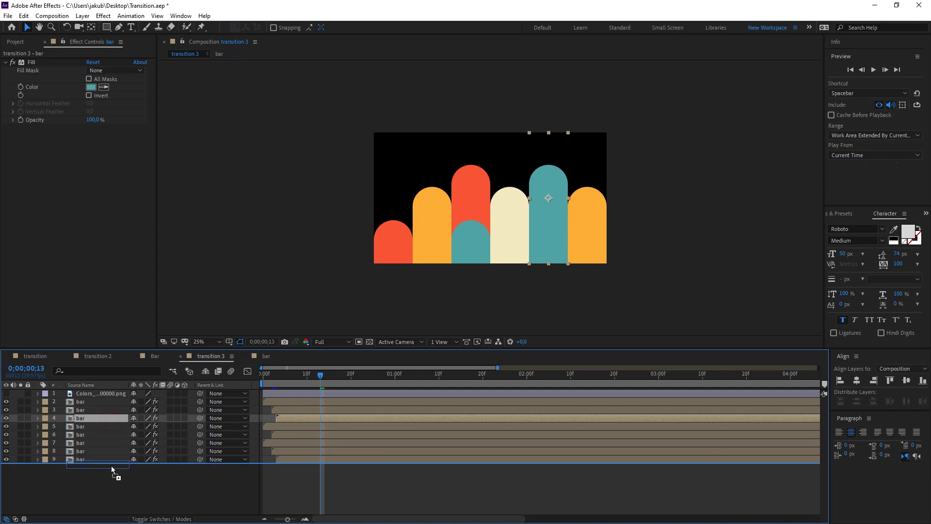
click(129, 482)
drag(305, 380, 263, 383)
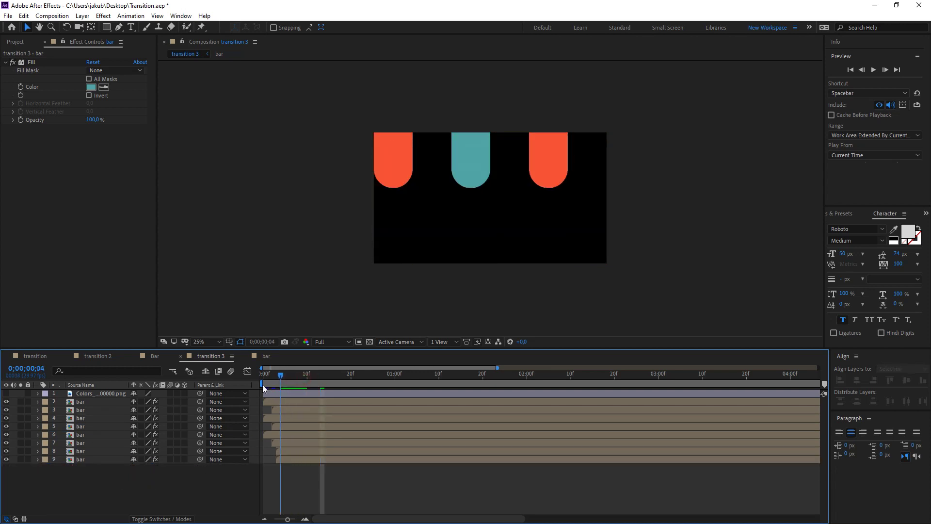
key(space)
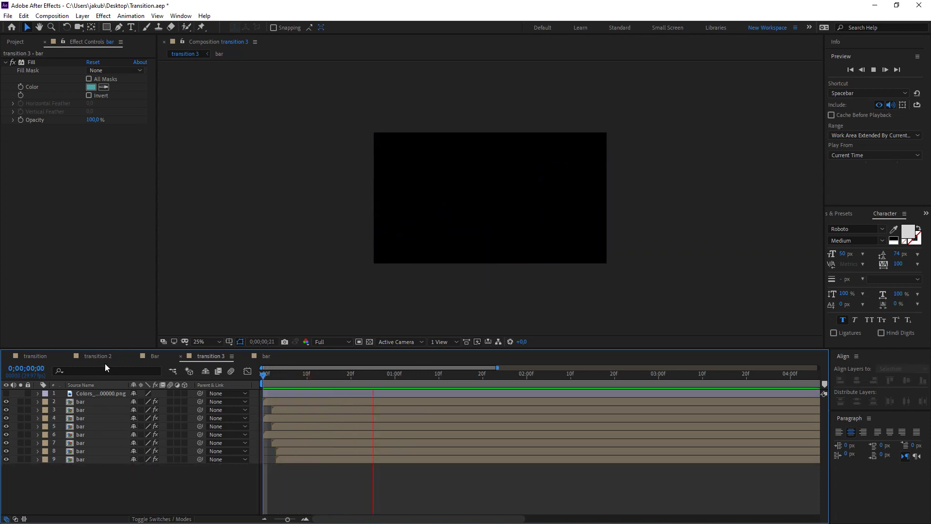
key(space)
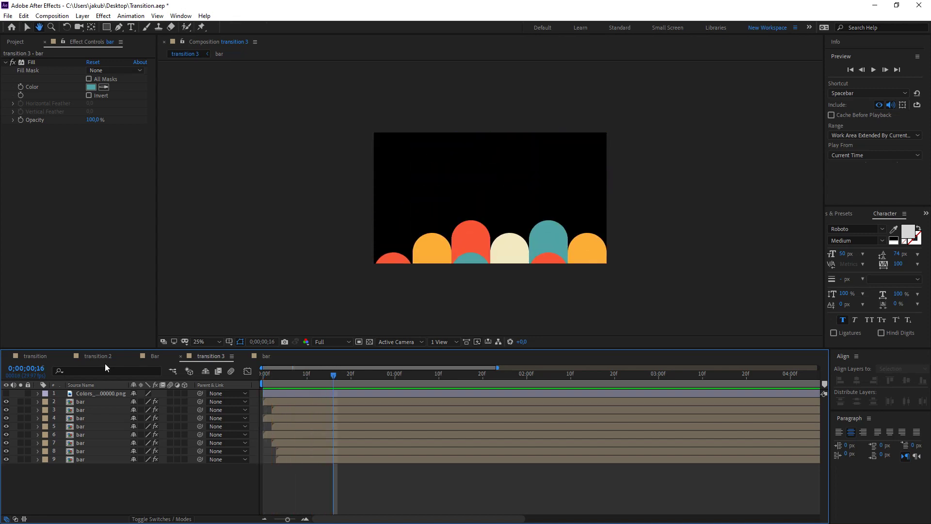
drag(329, 380, 250, 383)
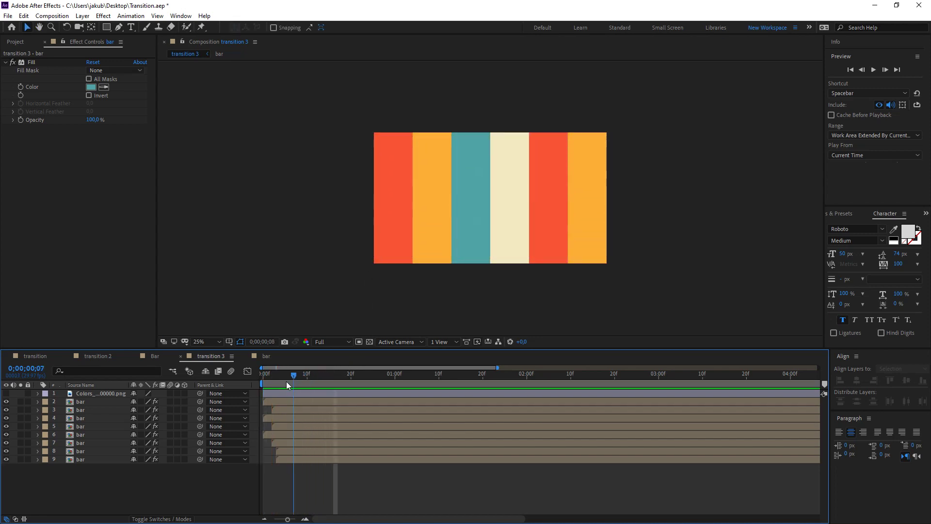
key(space)
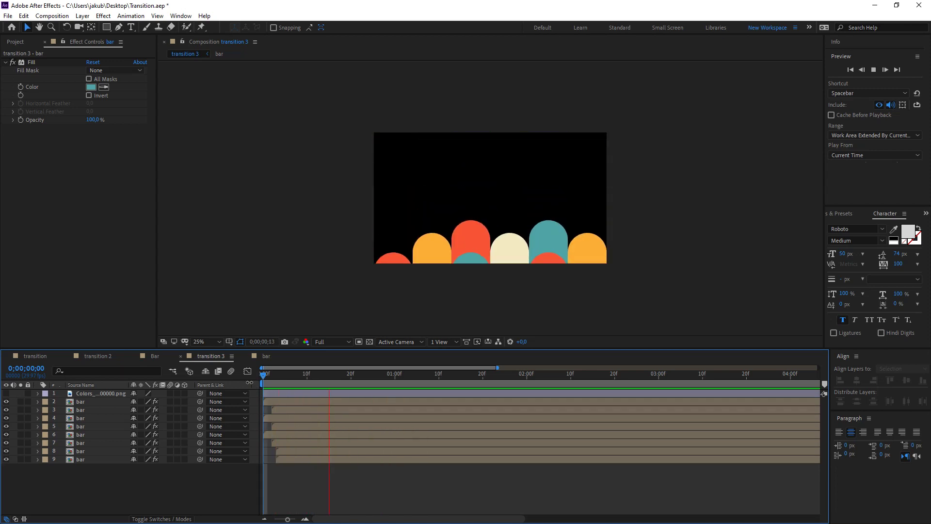
key(space)
key(period)
key(period)
key(period)
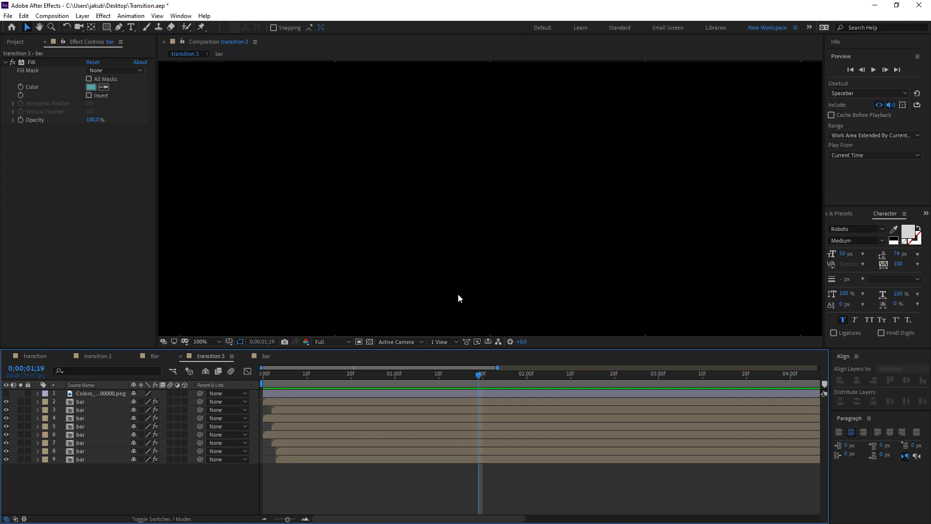
click(312, 382)
key(comma)
key(comma)
key(comma)
key(comma)
key(period)
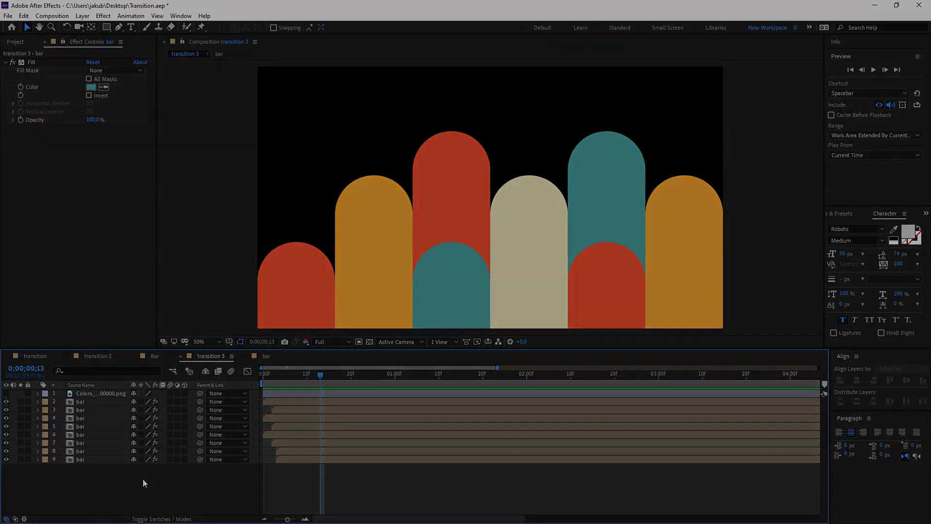